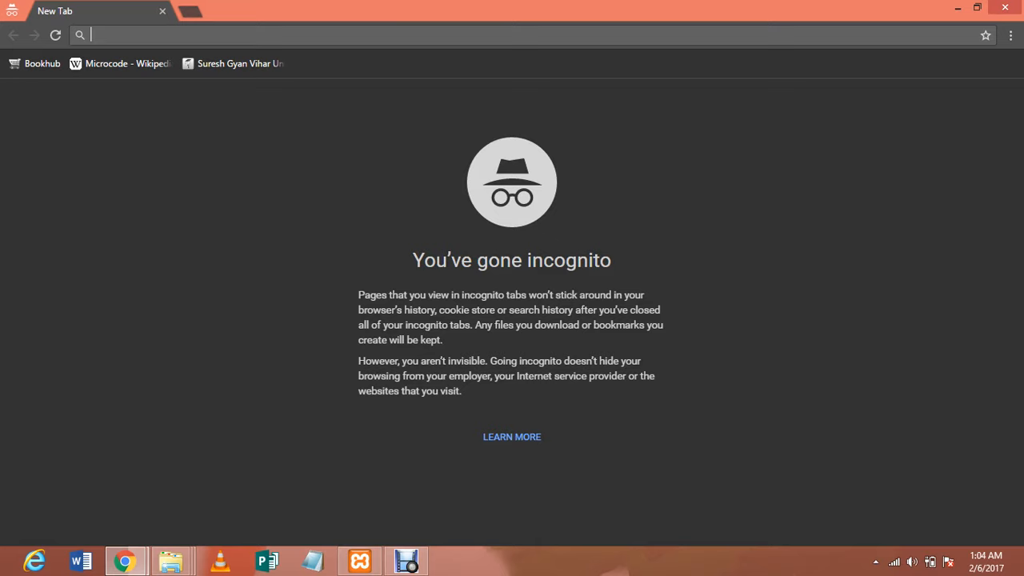
# Search Google for wordpress and open the WordPress.com result
pyautogui.write('wordpress')
pyautogui.press('Return')
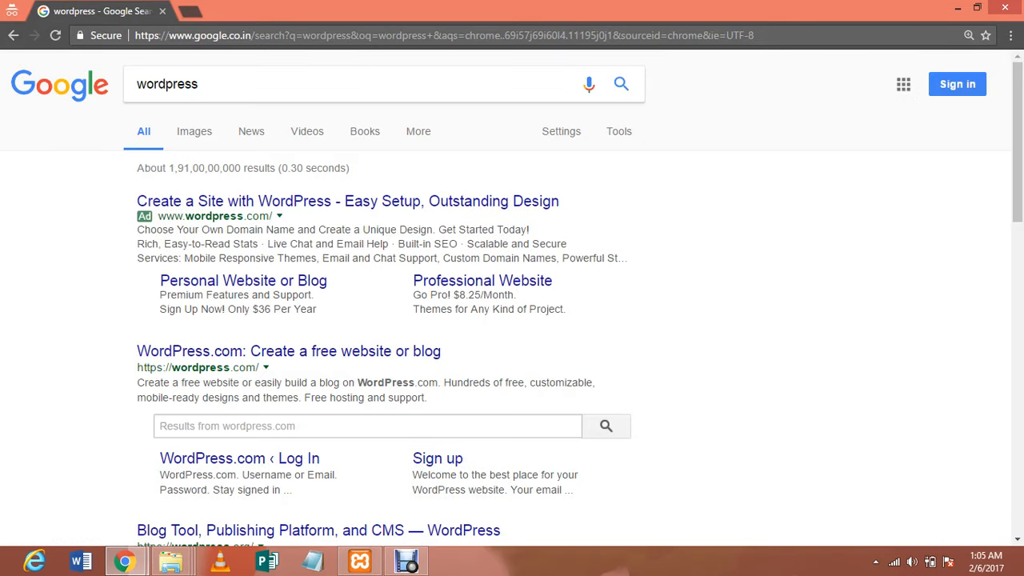
pyautogui.click(289, 351)
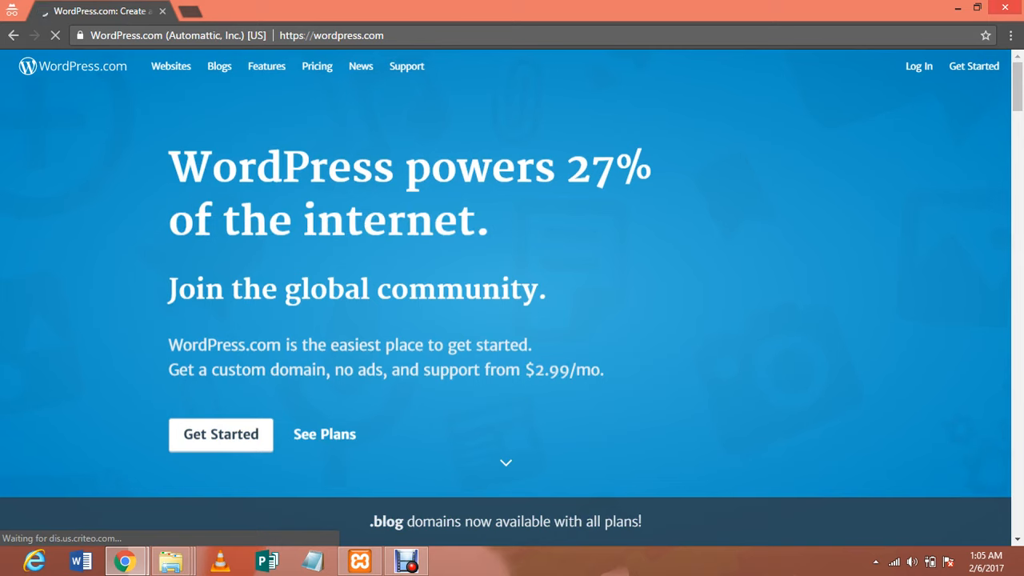
pyautogui.moveTo(1023, 0)
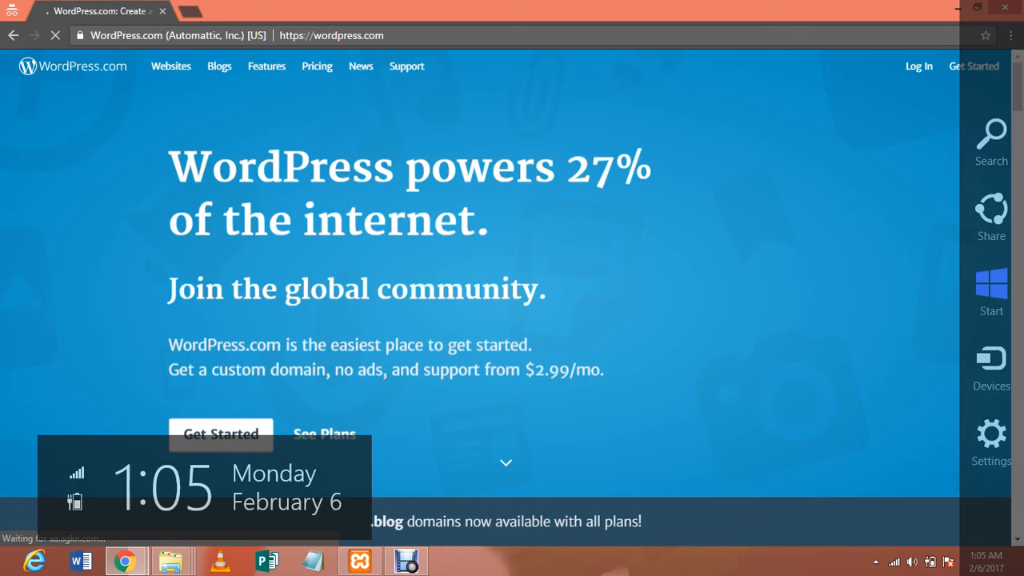
pyautogui.scroll(-6, 512, 298)
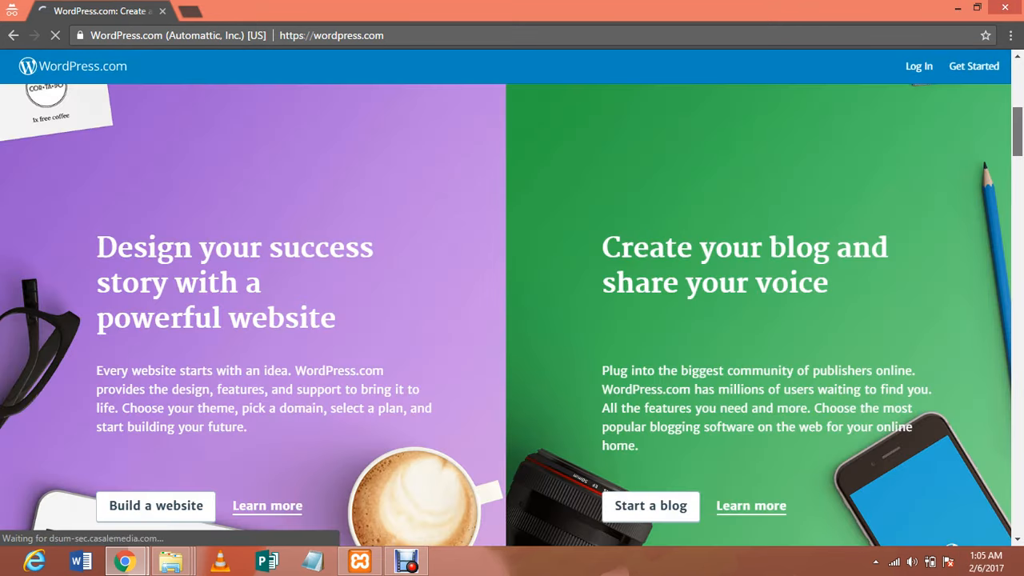
pyautogui.scroll(-5, 512, 298)
pyautogui.scroll(3, 512, 299)
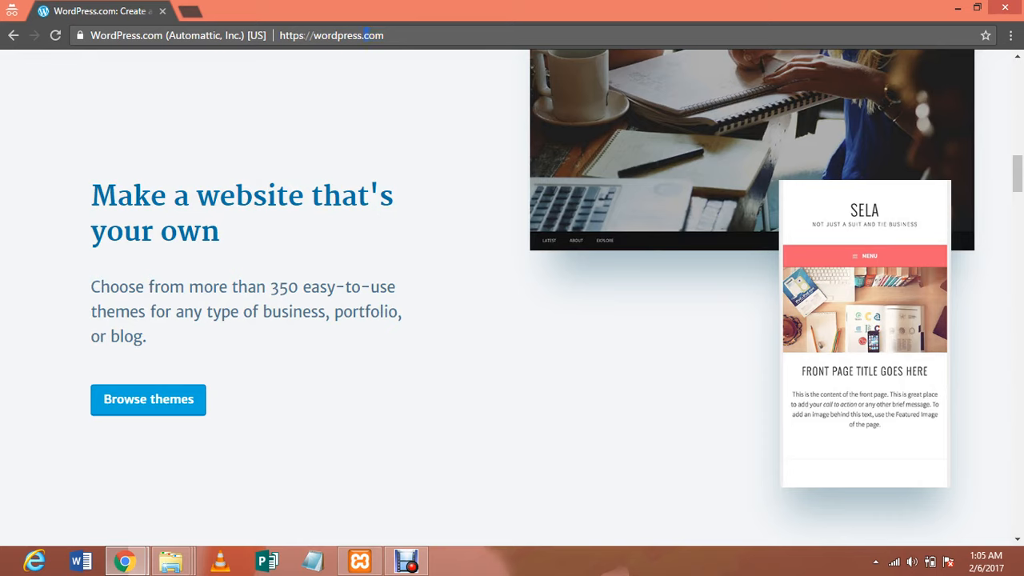
# Load wordpress.org instead of .com, then bring the Downloads folder window forward
pyautogui.write('org')
pyautogui.press('Return')
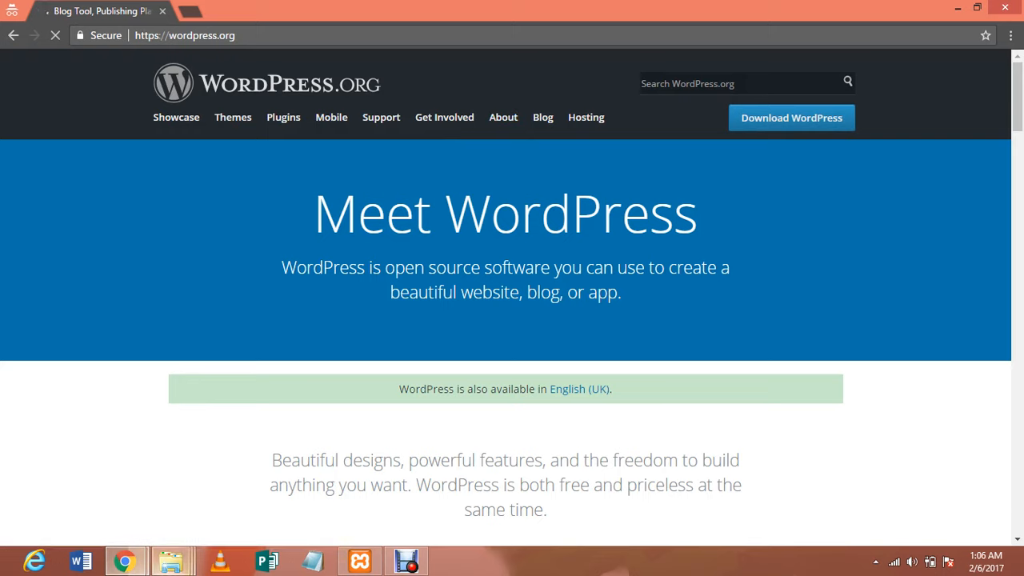
pyautogui.click(170, 561)
pyautogui.click(422, 480)
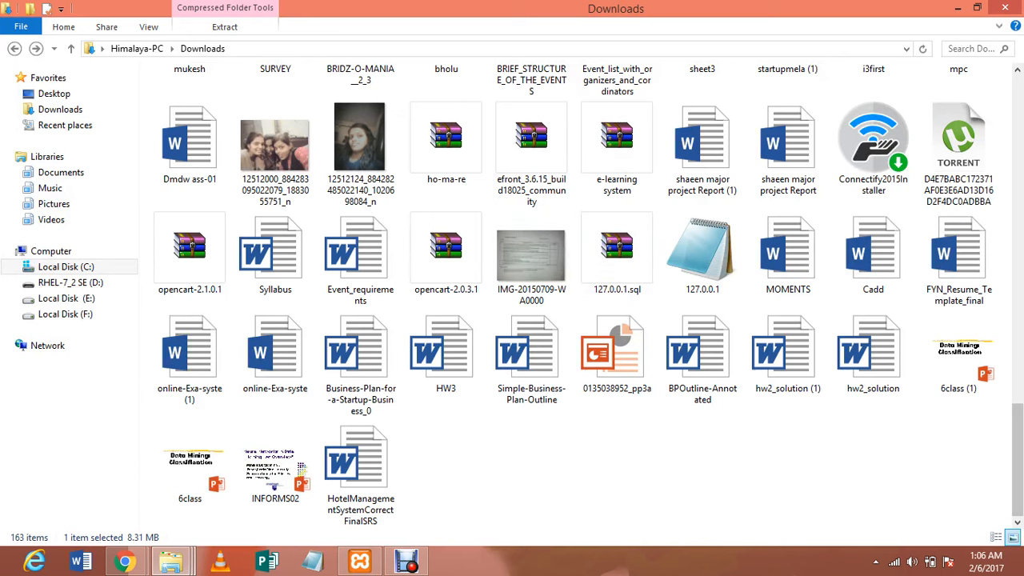
# Navigate to Local Disk (C:) > xampp > htdocs
pyautogui.scroll(15, 868, 258)
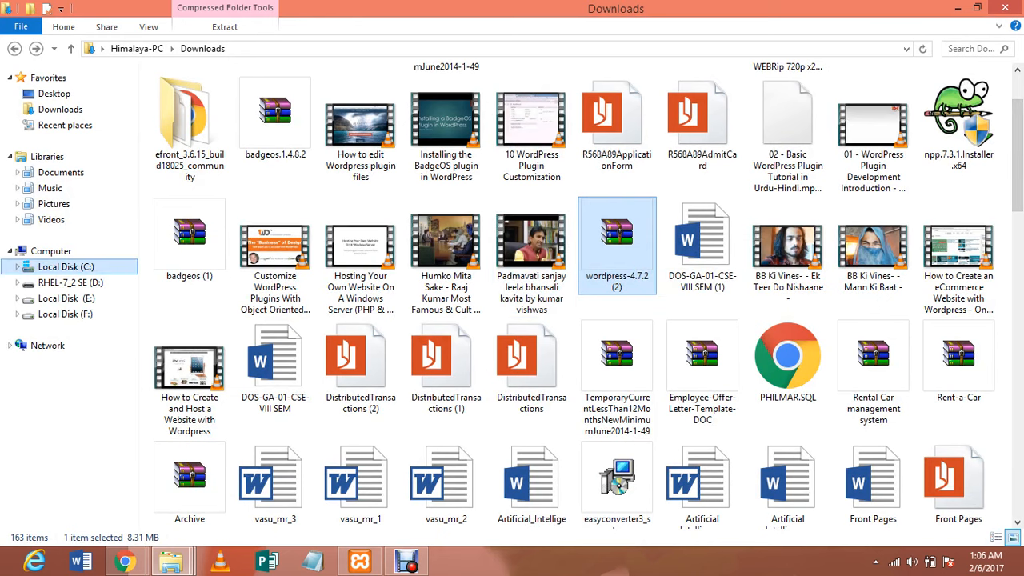
pyautogui.click(66, 266)
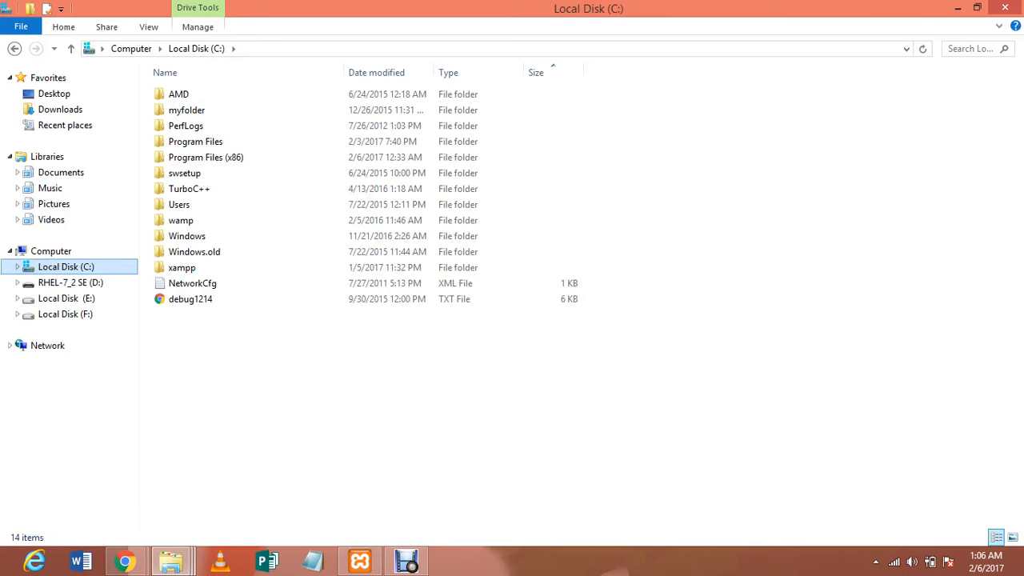
pyautogui.click(183, 268)
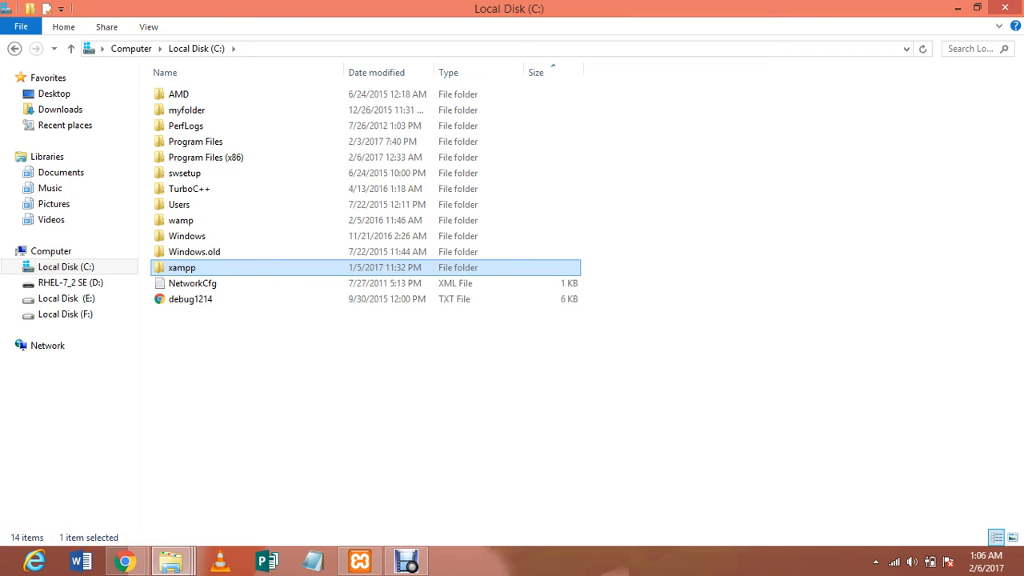
pyautogui.doubleClick(240, 267)
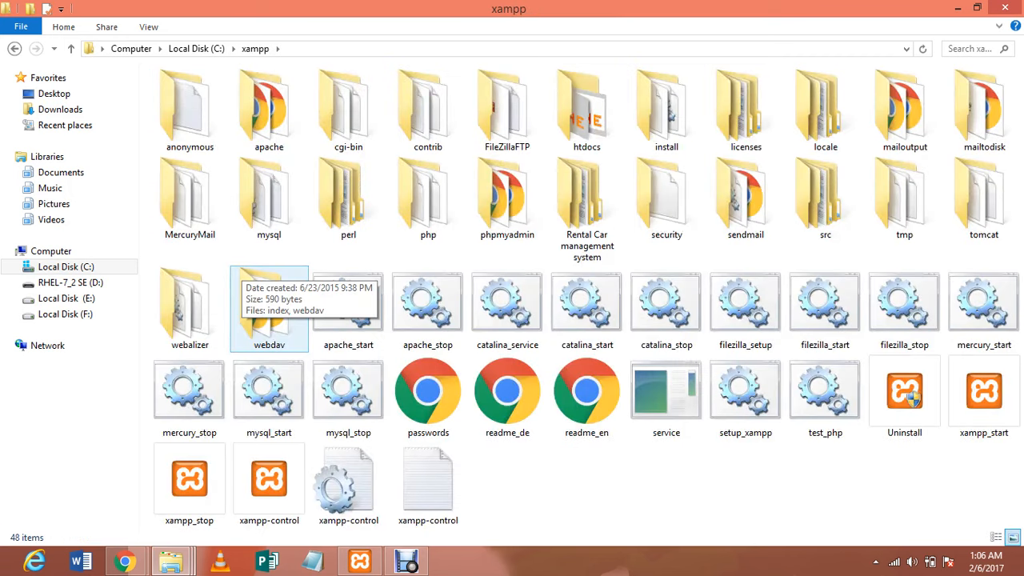
pyautogui.click(587, 110)
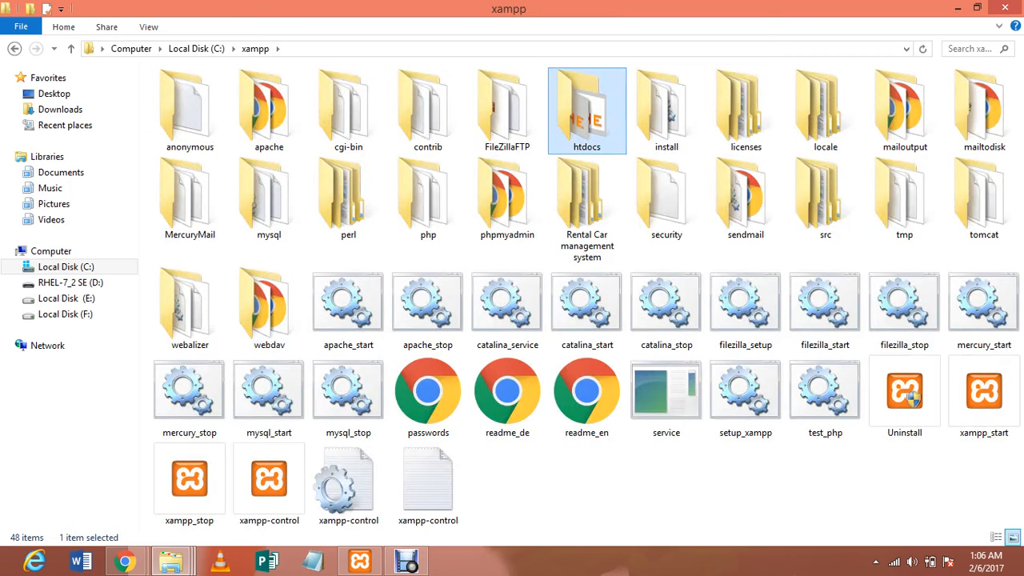
pyautogui.press('Return')
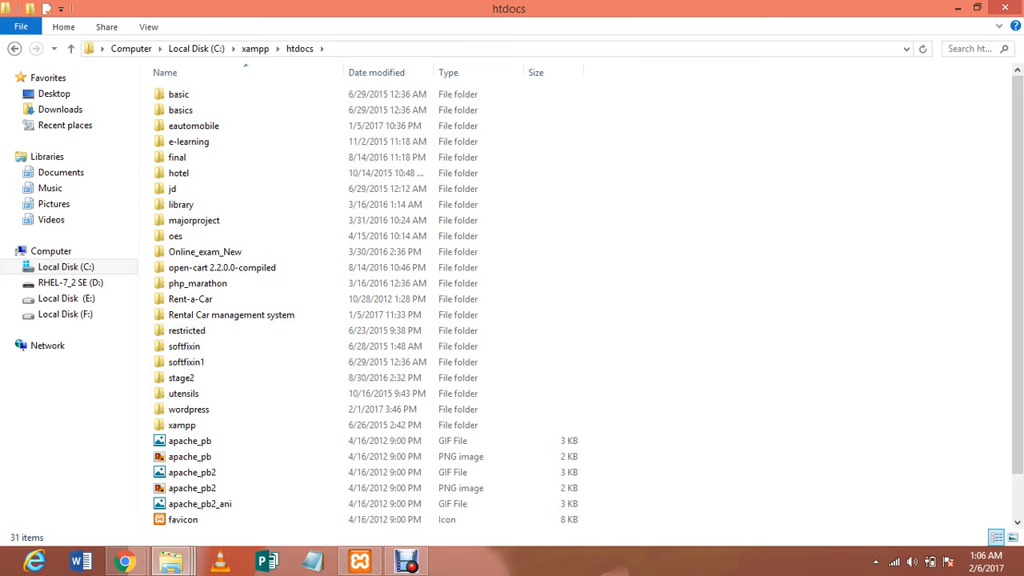
# Create a new folder named test in htdocs and open it
pyautogui.rightClick(840, 195)
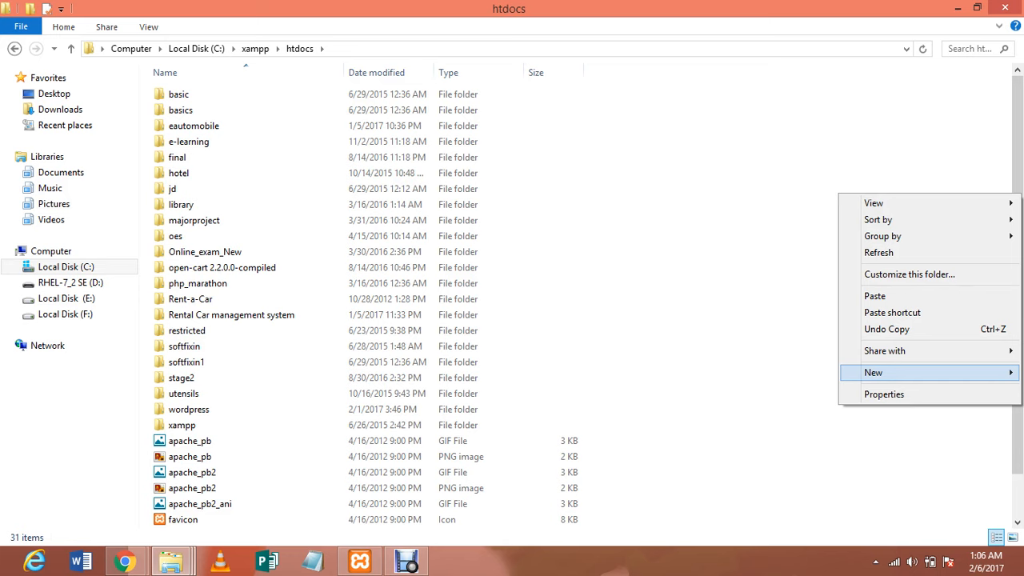
pyautogui.moveTo(874, 373)
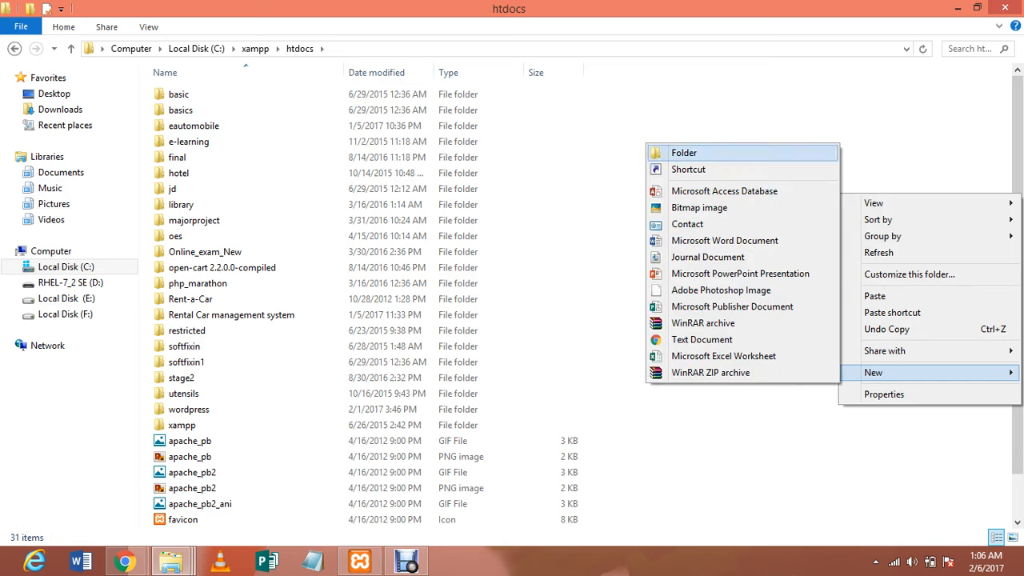
pyautogui.click(683, 153)
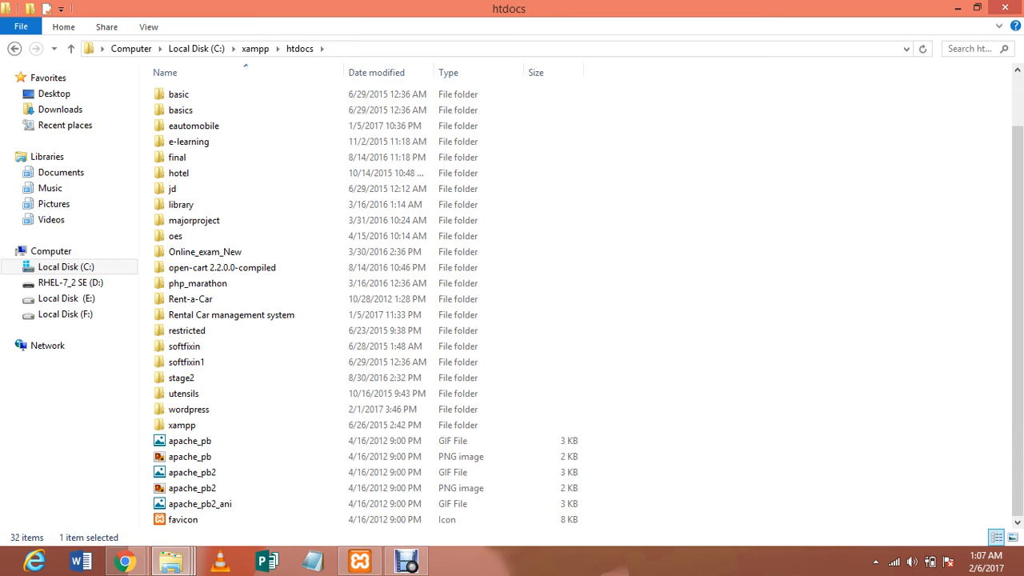
pyautogui.write('test')
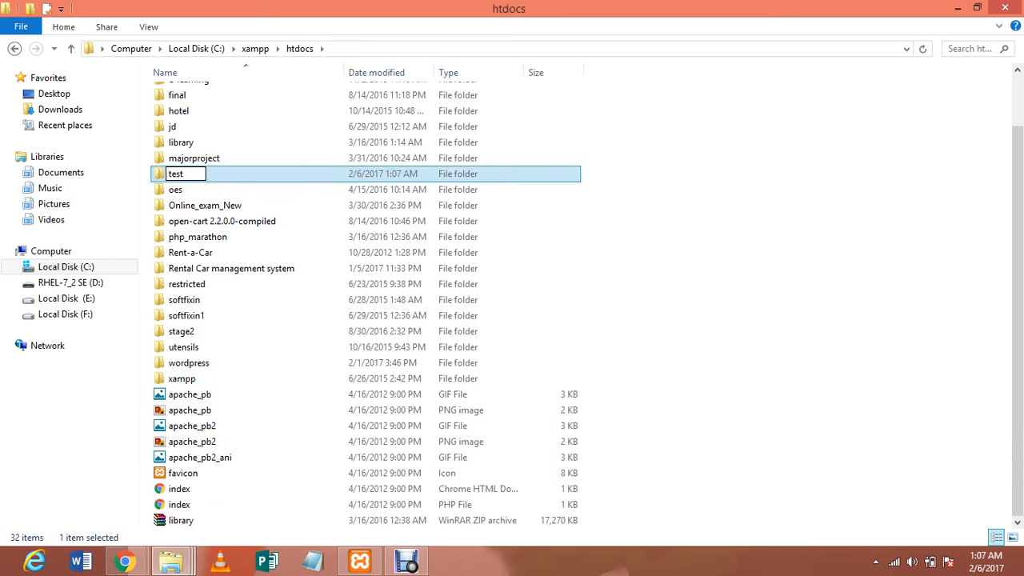
pyautogui.press('Return')
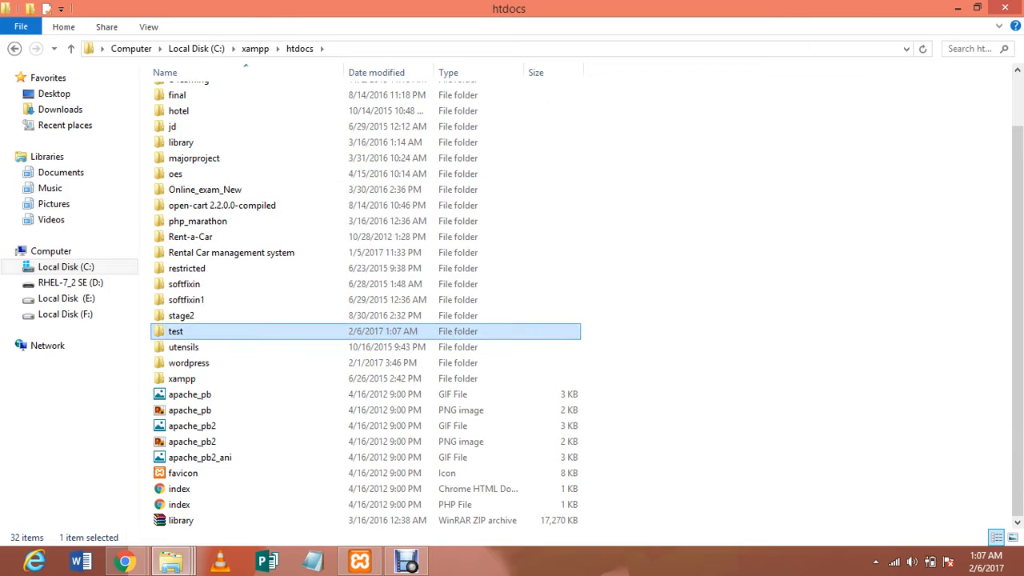
pyautogui.press('Return')
# Paste the wordpress-4.7.2 (2) zip into test, extract it to its own folder, and return to Chrome
pyautogui.rightClick(385, 199)
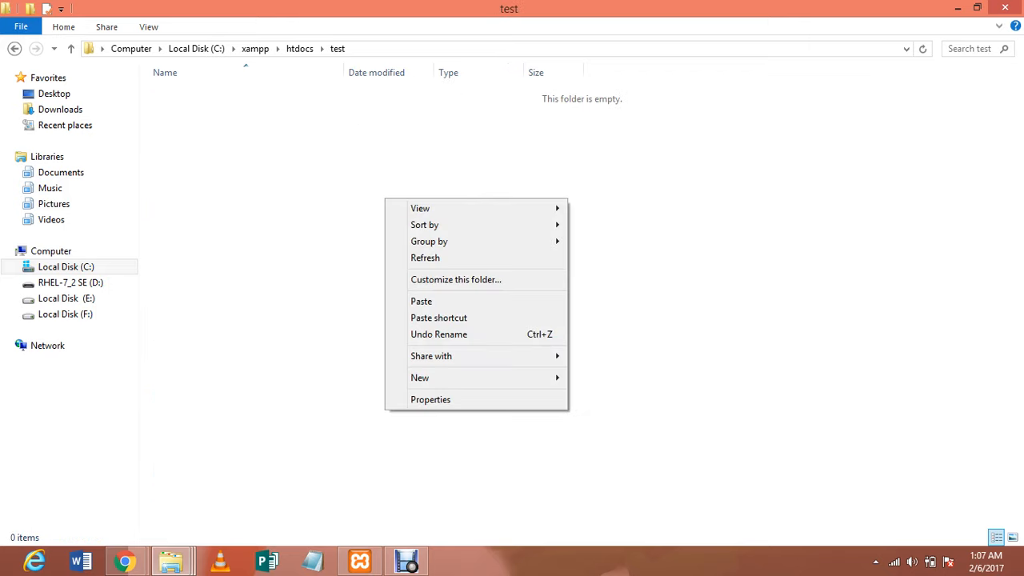
pyautogui.click(422, 301)
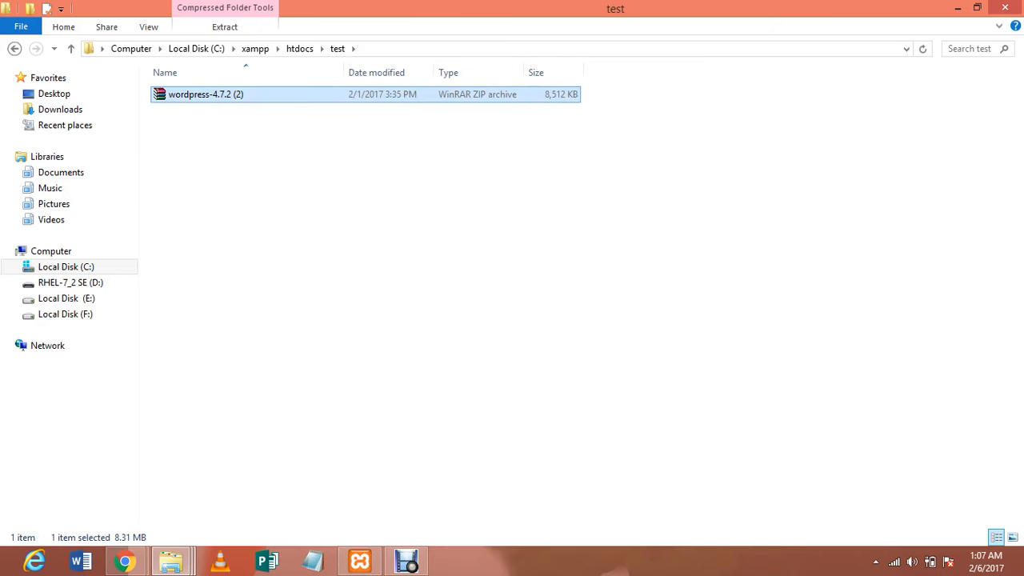
pyautogui.rightClick(300, 93)
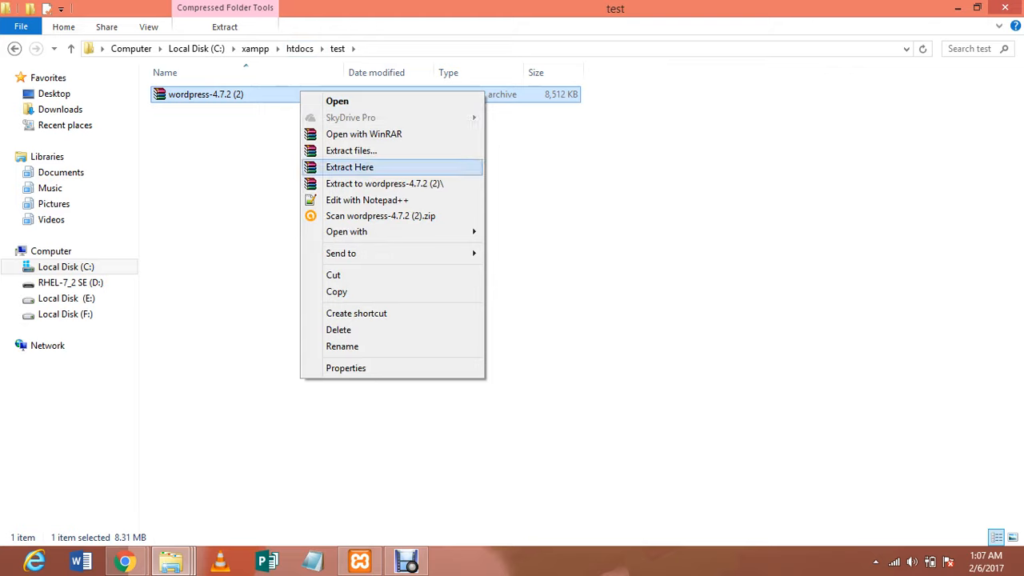
pyautogui.click(384, 183)
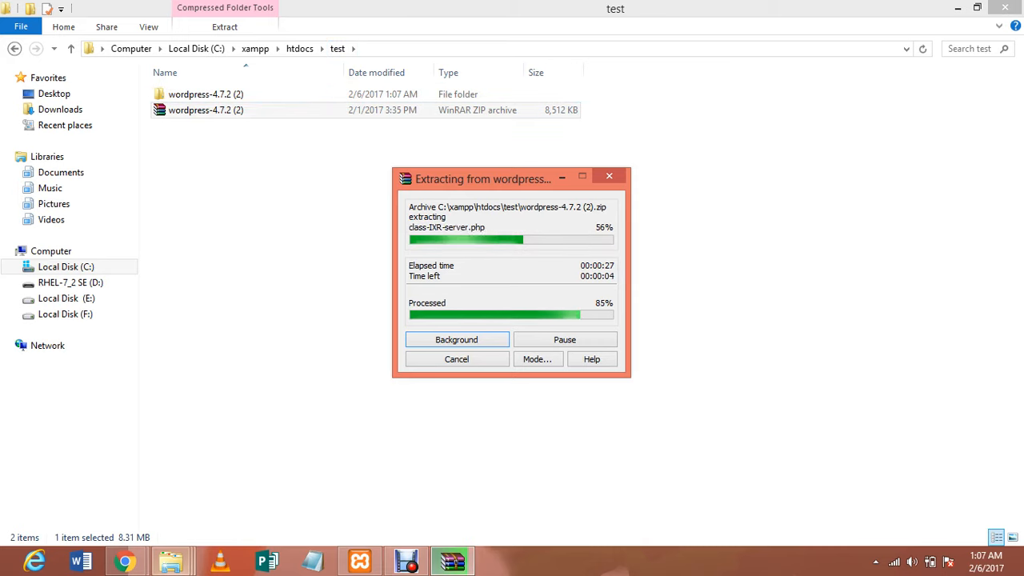
pyautogui.click(124, 561)
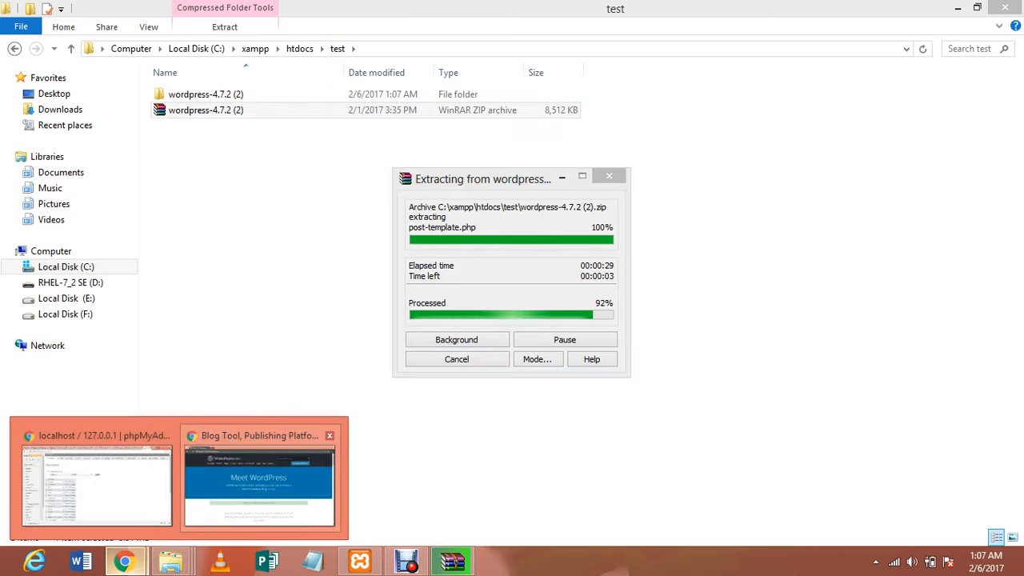
pyautogui.click(264, 480)
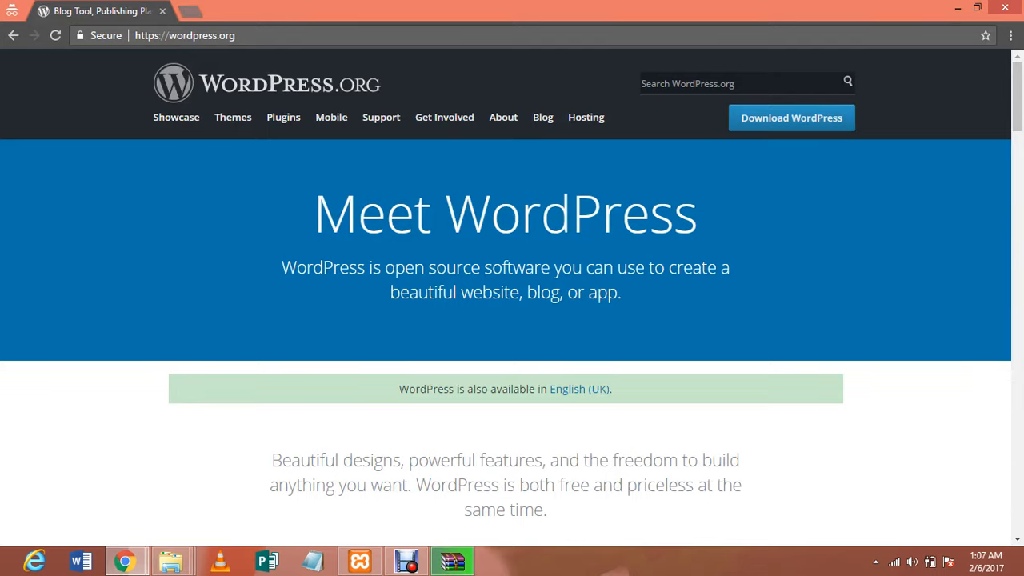
# Load localhost/test in a new tab to list the zip and extracted folder, then return to Explorer
pyautogui.hotkey('ctrl', 't')
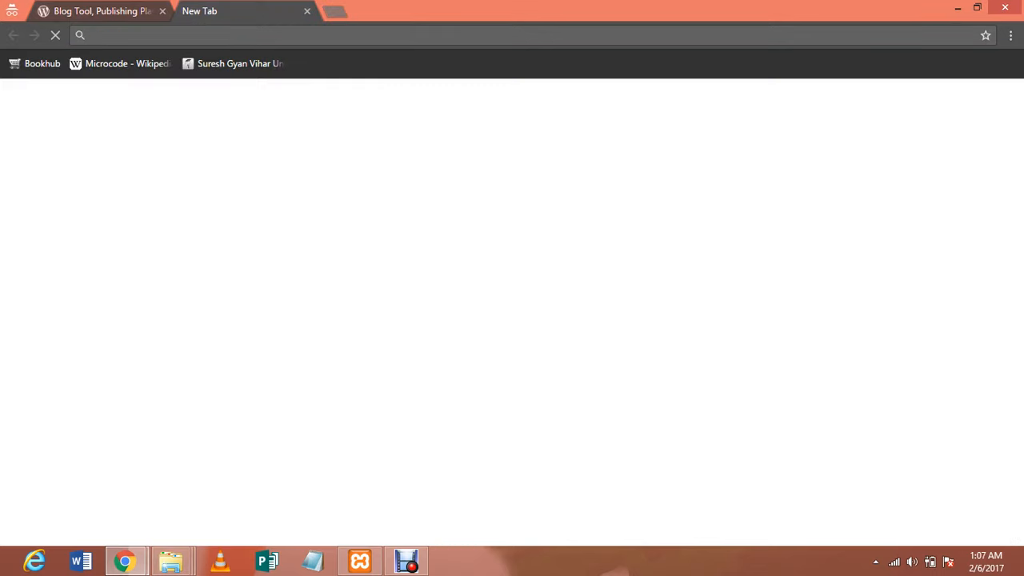
pyautogui.write('localhost')
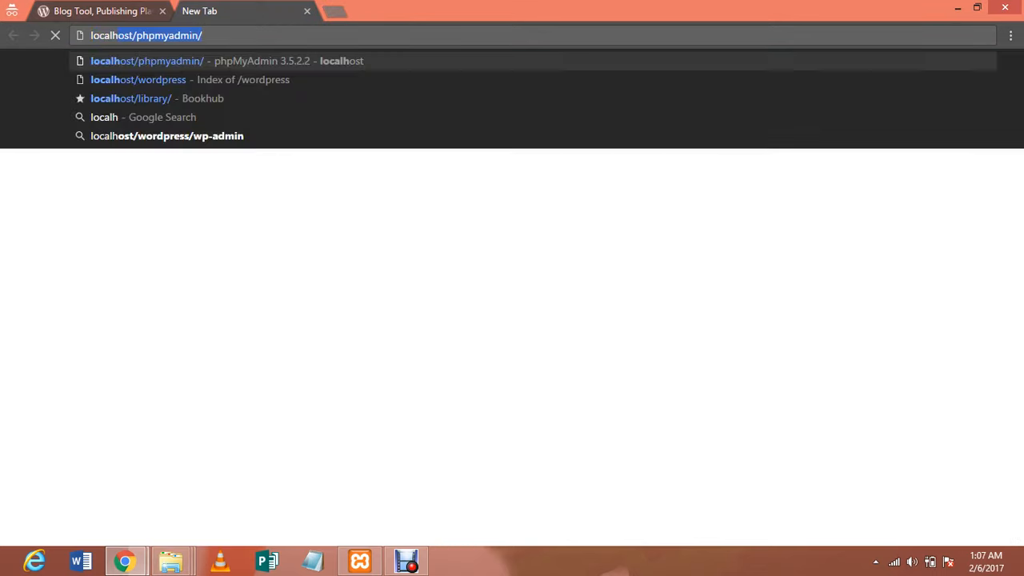
pyautogui.press('Delete')
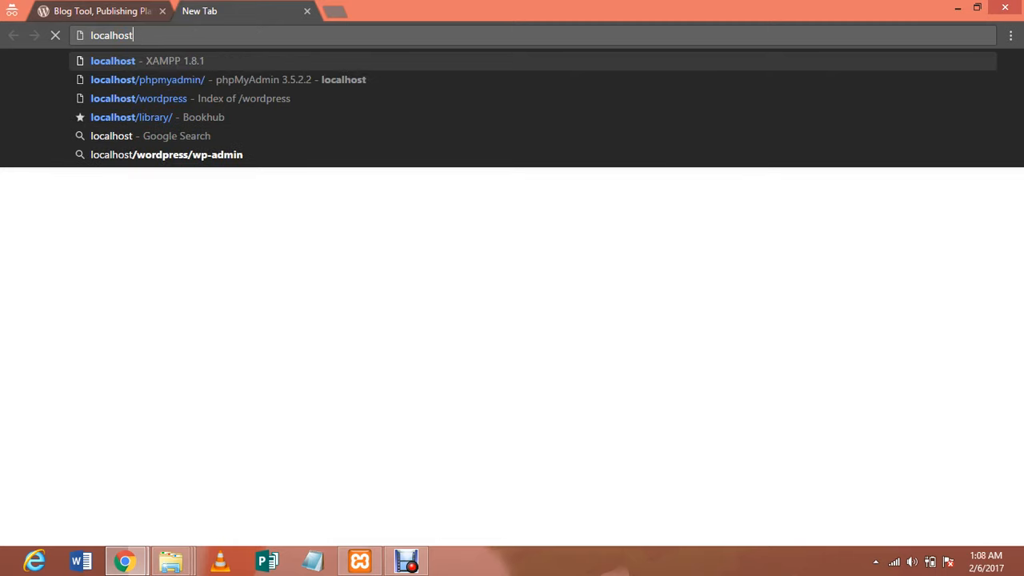
pyautogui.write('/test')
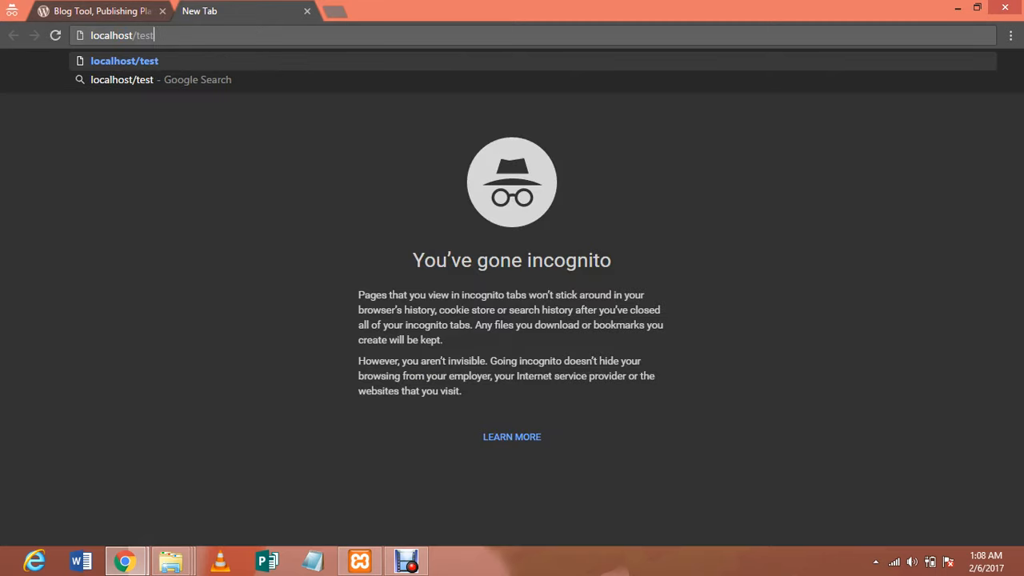
pyautogui.press('Return')
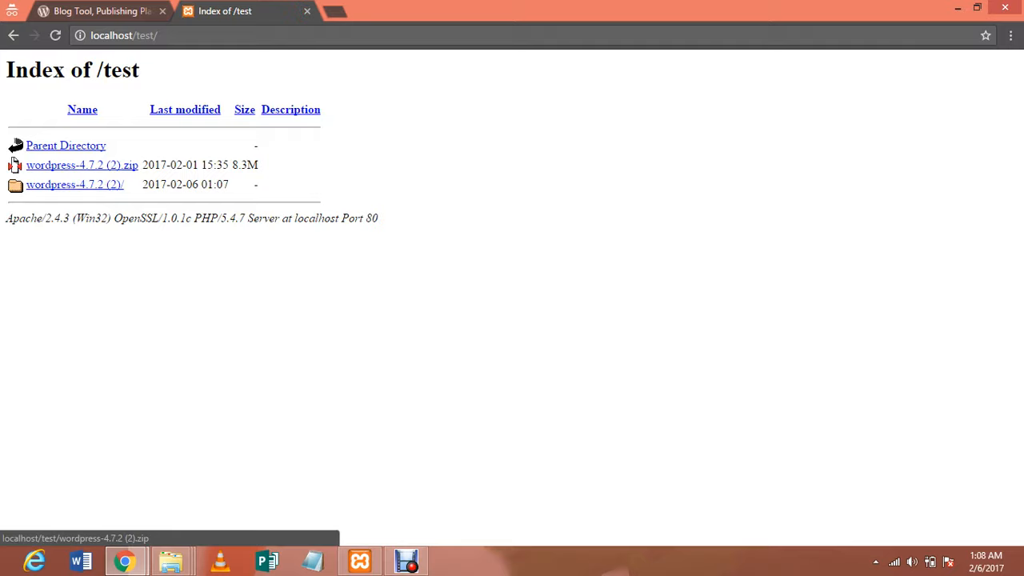
pyautogui.moveTo(4, 97)
pyautogui.mouseDown()
pyautogui.moveTo(171, 219)
pyautogui.moveTo(264, 193)
pyautogui.moveTo(128, 184)
pyautogui.moveTo(42, 70)
pyautogui.moveTo(70, 69)
pyautogui.mouseUp()
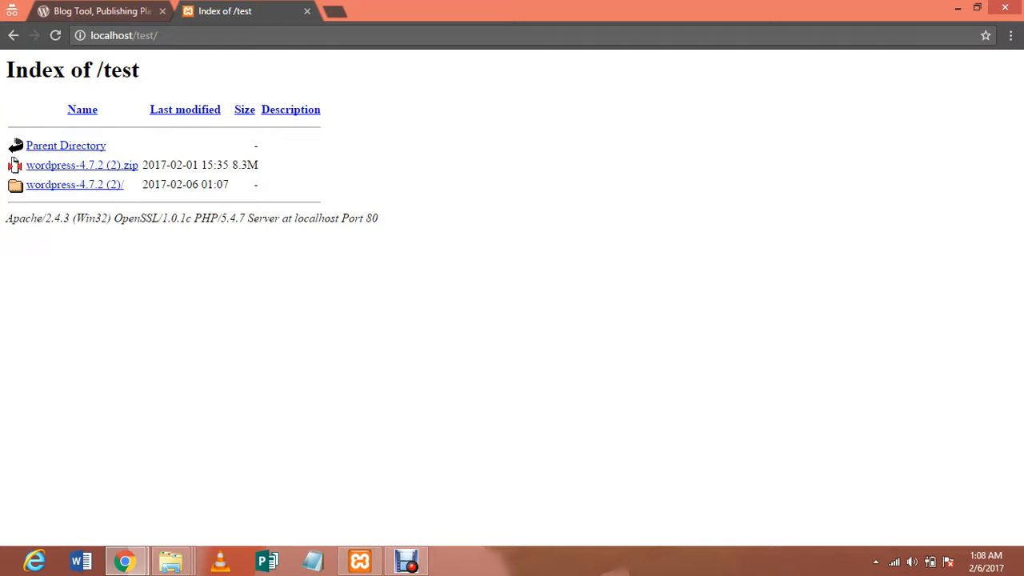
pyautogui.hotkey('alt', 'Tab')
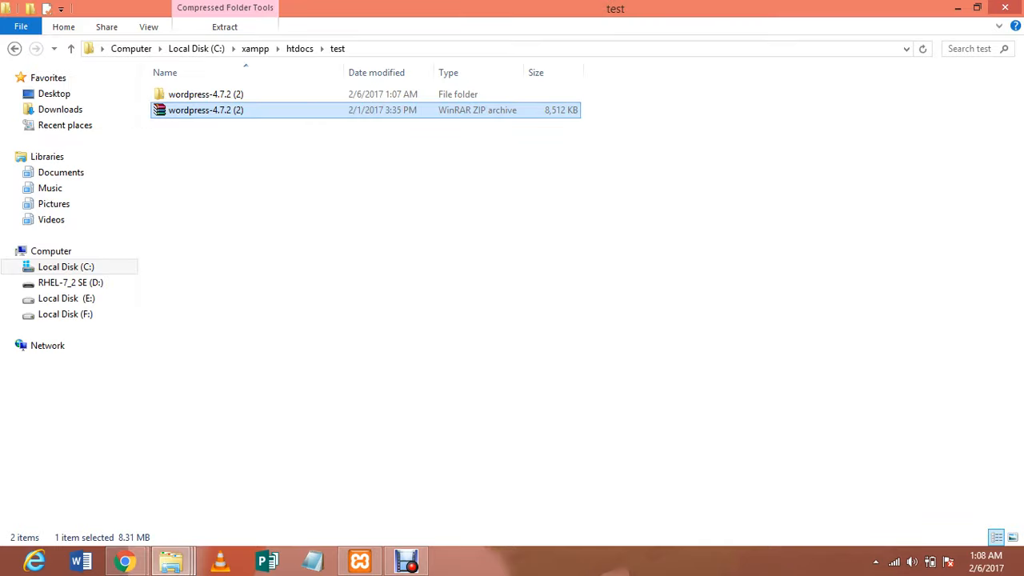
# Move all 19 files from wordpress-4.7.2 (2)\wordpress directly into the test folder
pyautogui.doubleClick(205, 95)
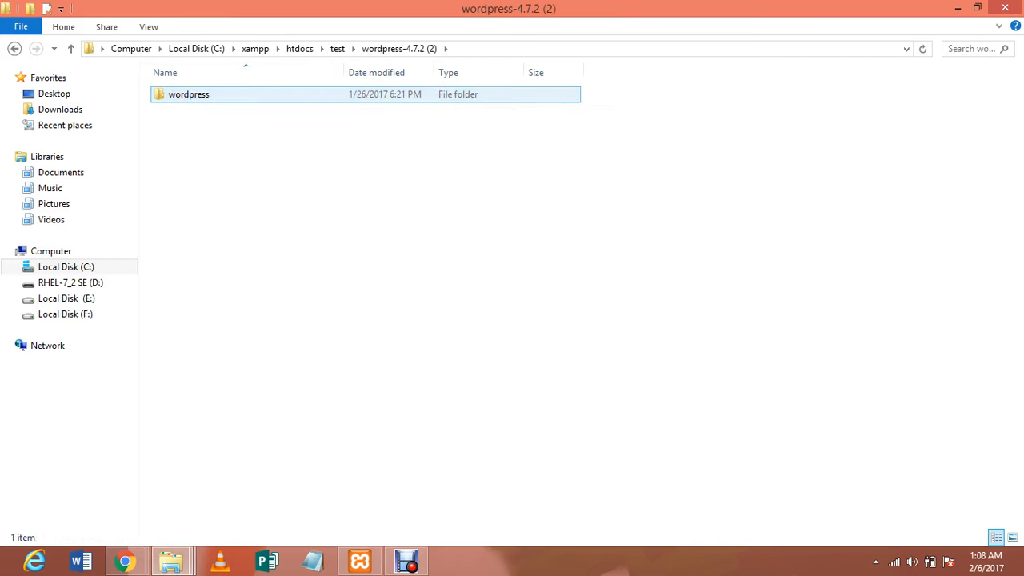
pyautogui.doubleClick(192, 95)
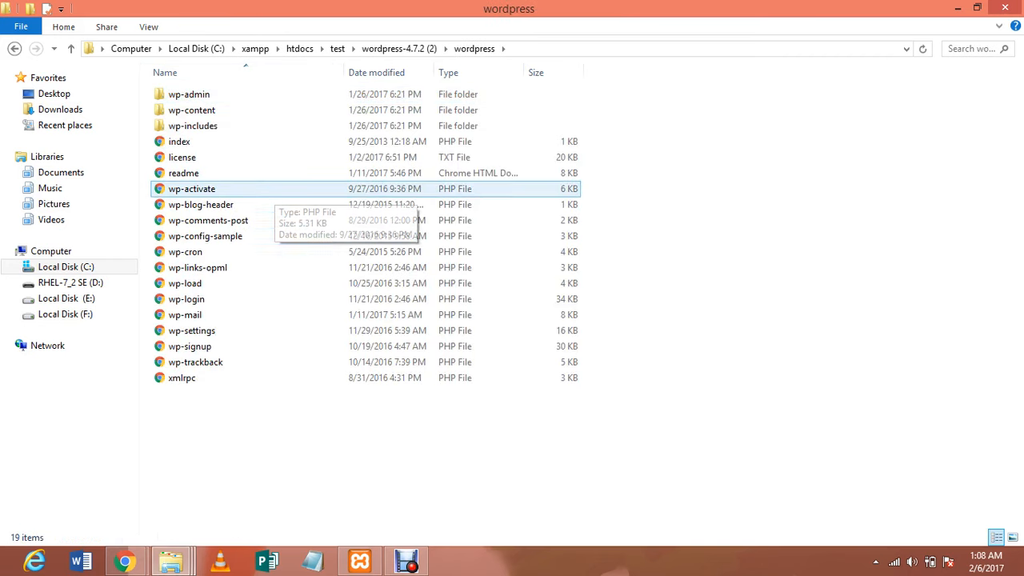
pyautogui.hotkey('ctrl', 'a')
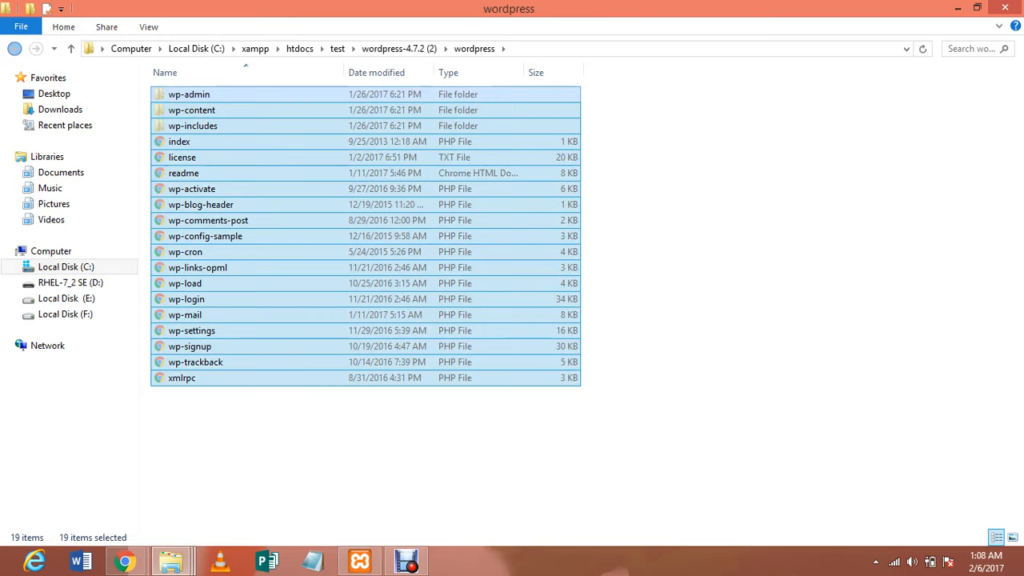
pyautogui.hotkey('alt', 'Left')
pyautogui.hotkey('alt', 'Left')
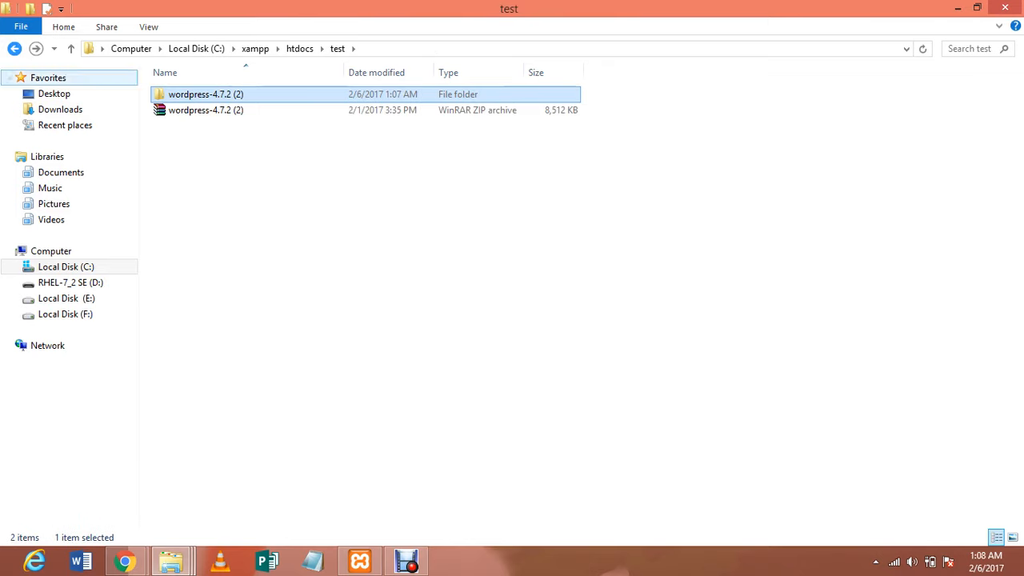
pyautogui.click(344, 240)
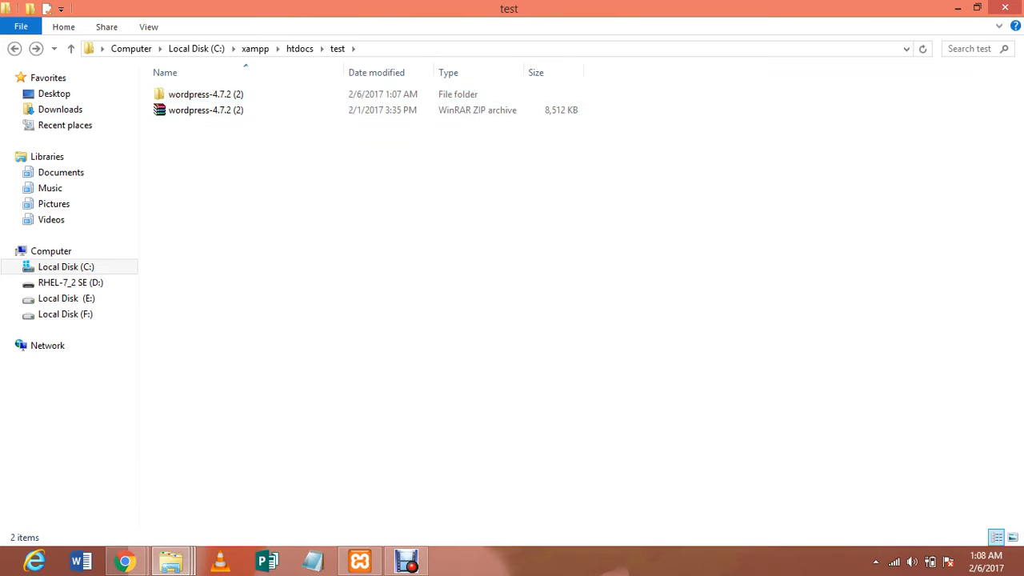
pyautogui.hotkey('ctrl', 'v')
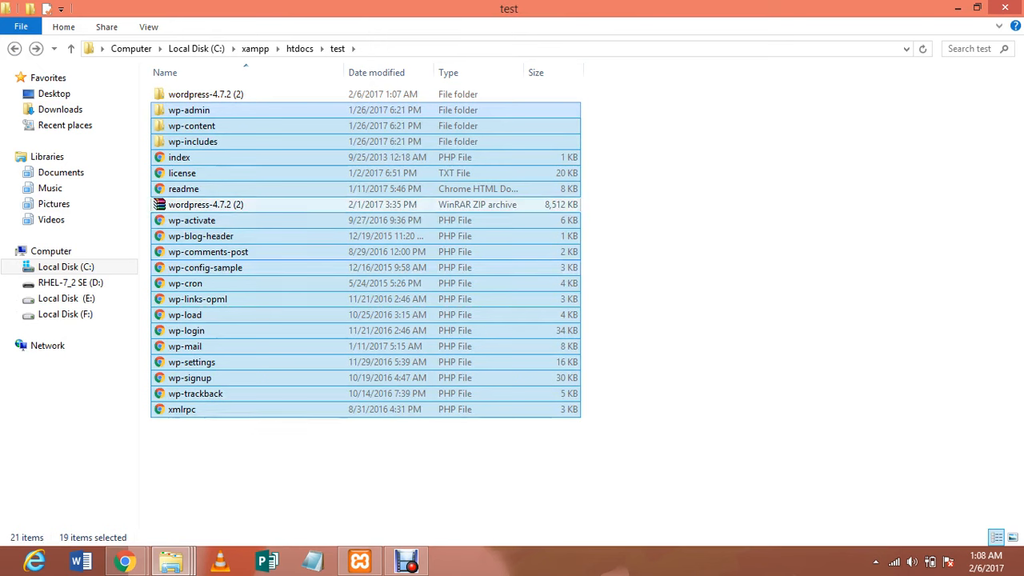
# Delete the leftover wordpress-4.7.2 (2) folder and ZIP, then reload localhost/test/ in Chrome
pyautogui.click(286, 205)
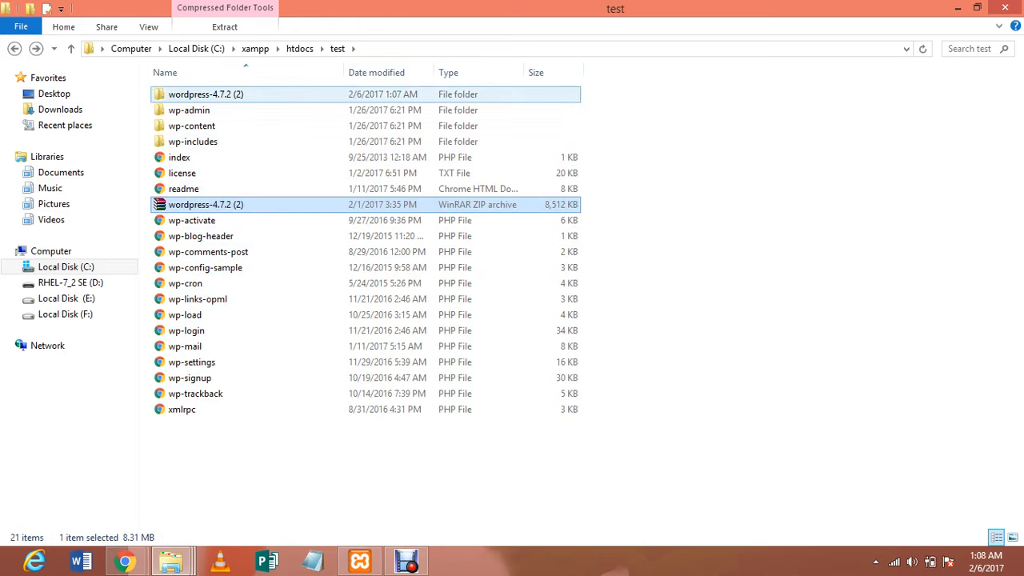
pyautogui.keyDown('ctrl'); pyautogui.click(272, 94); pyautogui.keyUp('ctrl')
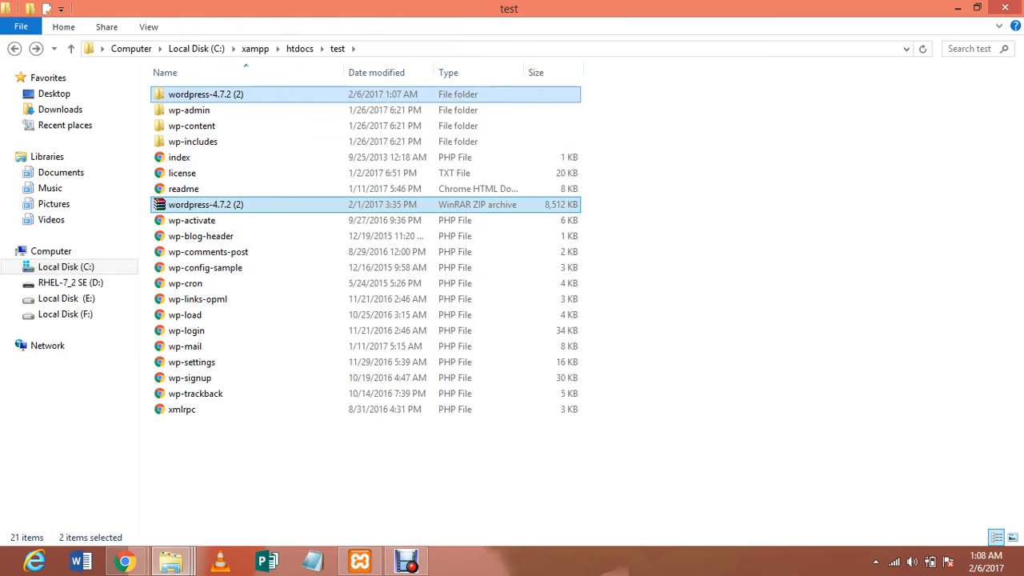
pyautogui.press('Delete')
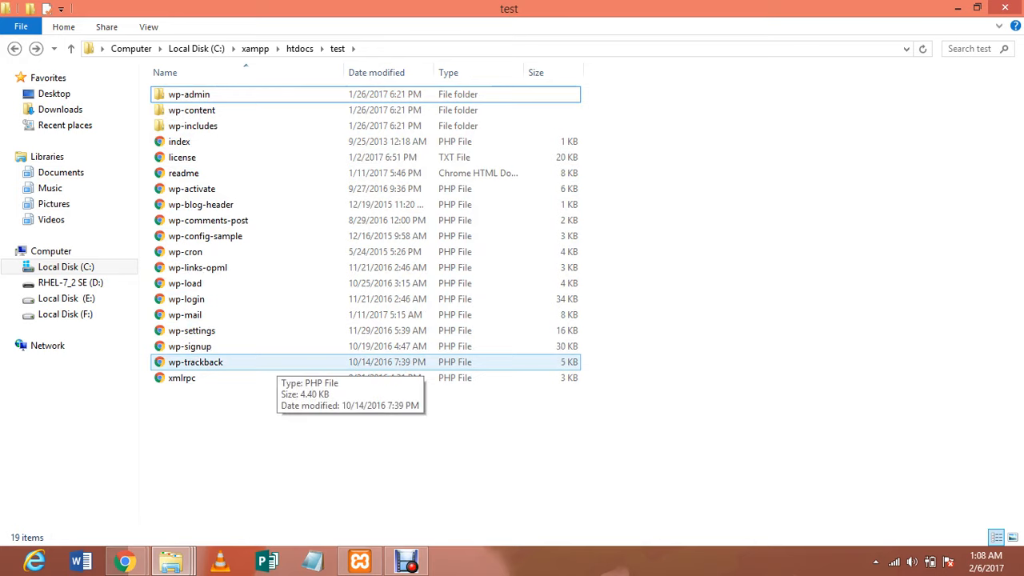
pyautogui.hotkey('alt', 'Tab')
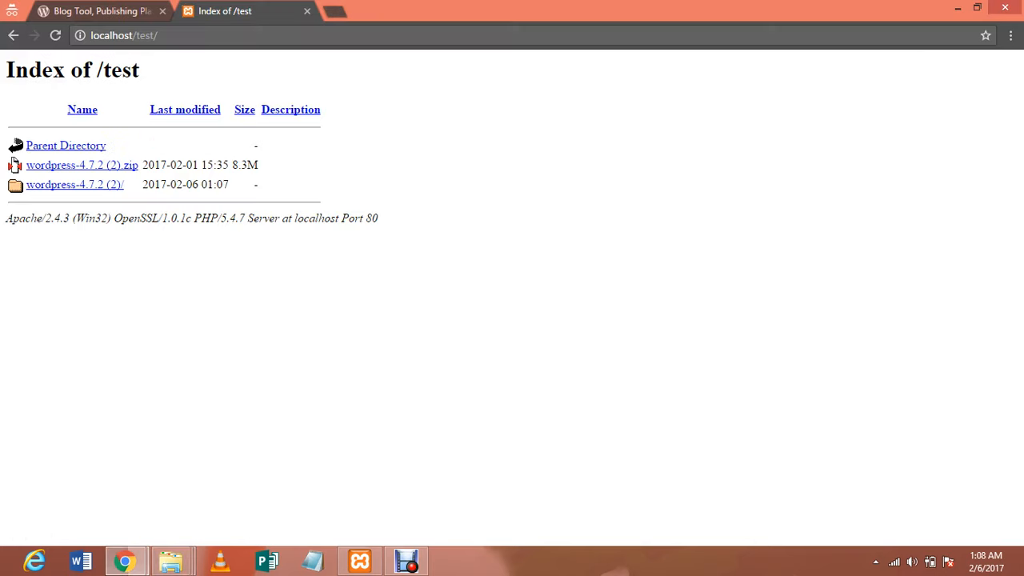
pyautogui.click(158, 36)
pyautogui.press('Return')
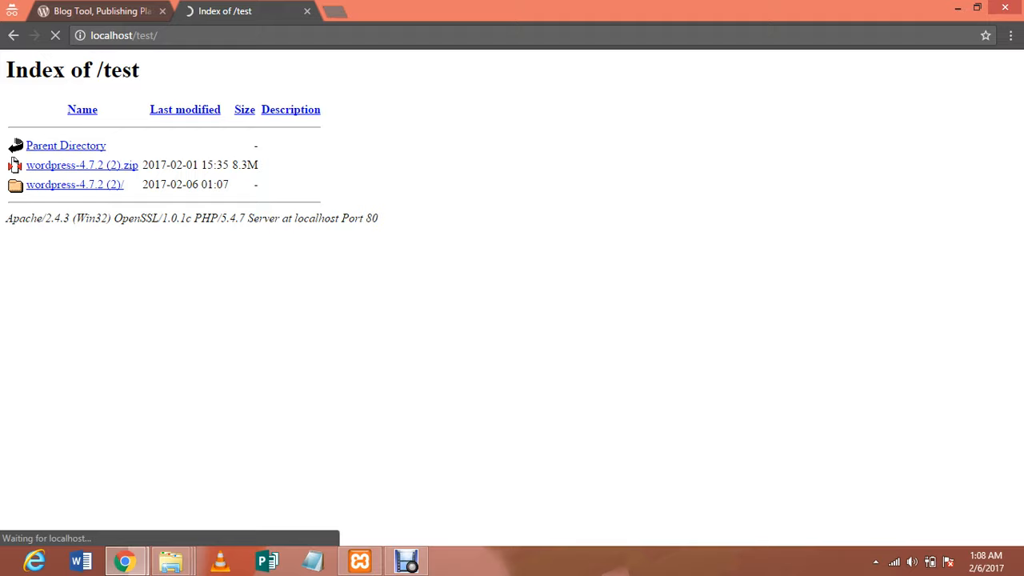
# Load localhost/phpmyadmin/ in a new tab, then return to the WordPress setup language page
pyautogui.click(334, 11)
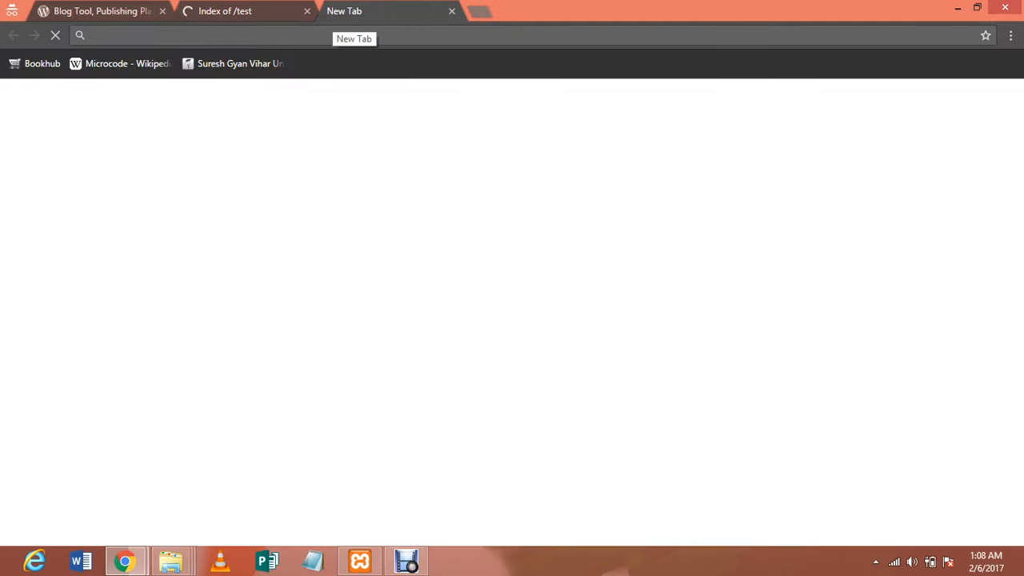
pyautogui.write('local')
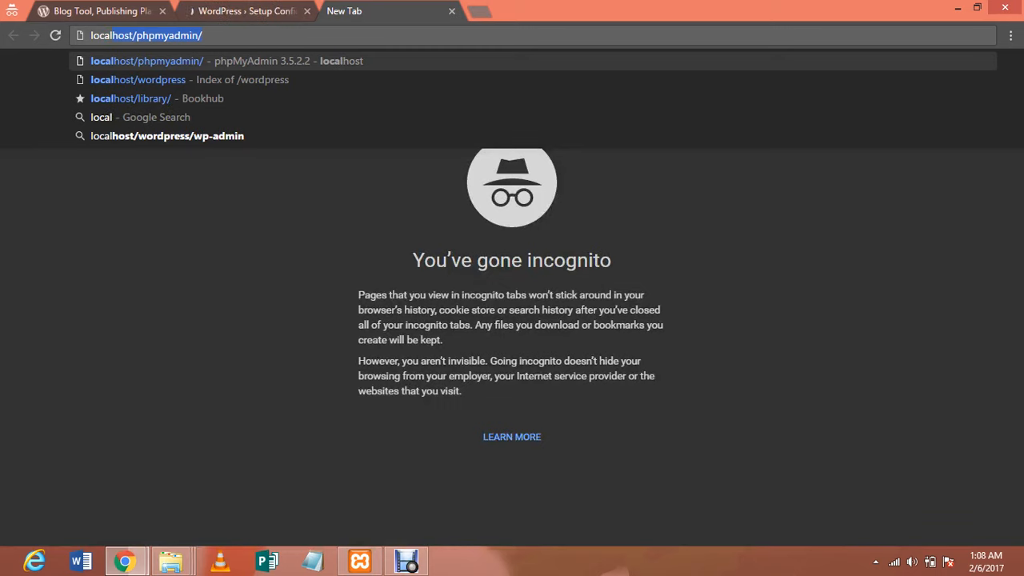
pyautogui.press('Return')
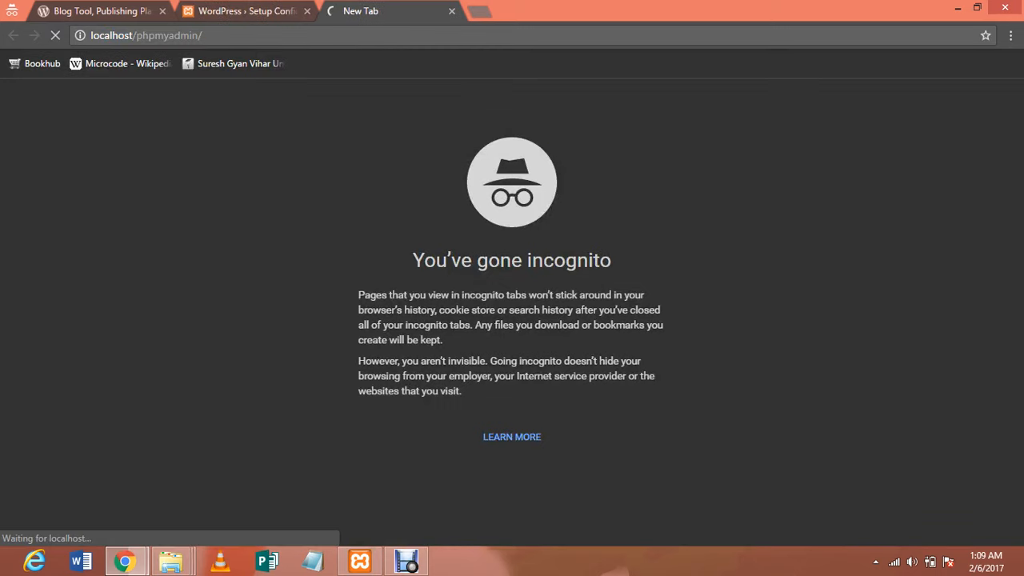
pyautogui.hotkey('ctrl', 'shift', 'Tab')
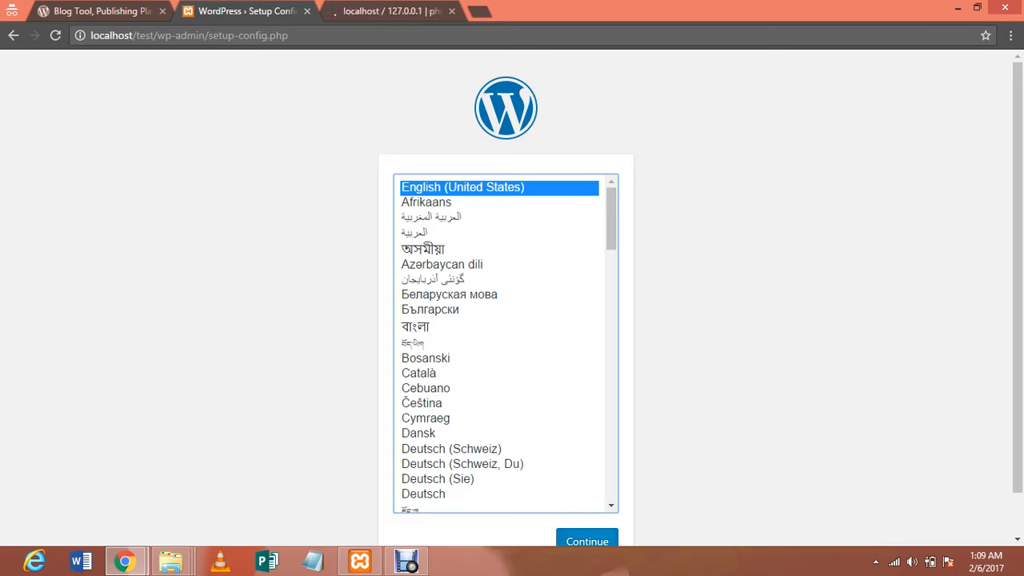
# Keep English (United States), proceed with Let's go! to the database form, then switch to phpMyAdmin
pyautogui.click(587, 540)
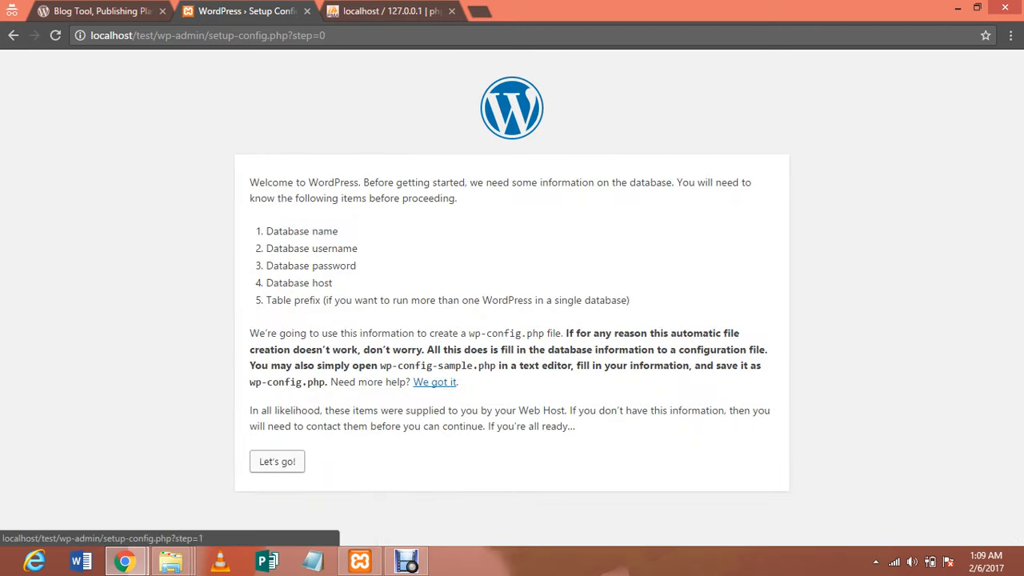
pyautogui.click(277, 462)
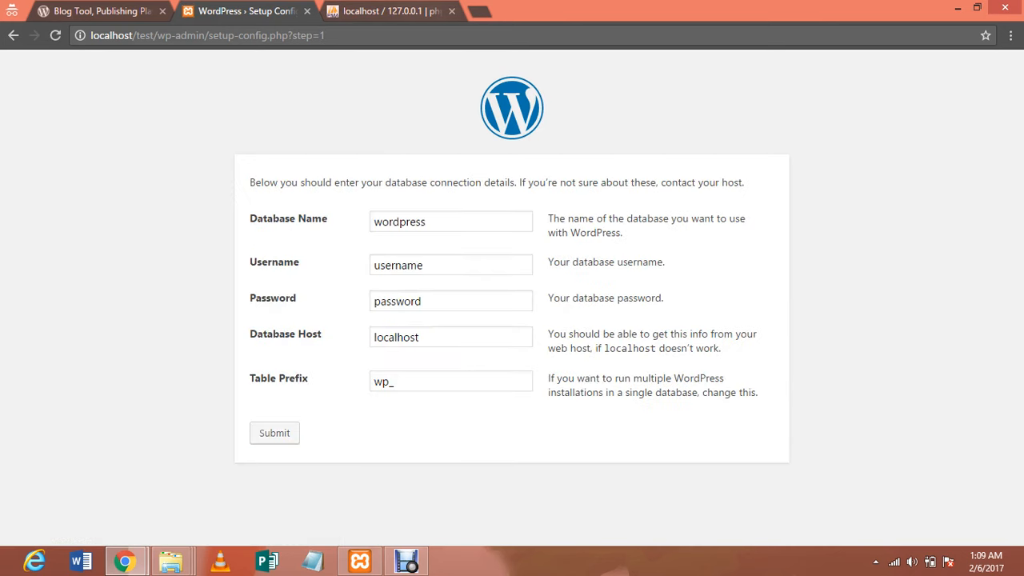
pyautogui.hotkey('ctrl', 'Tab')
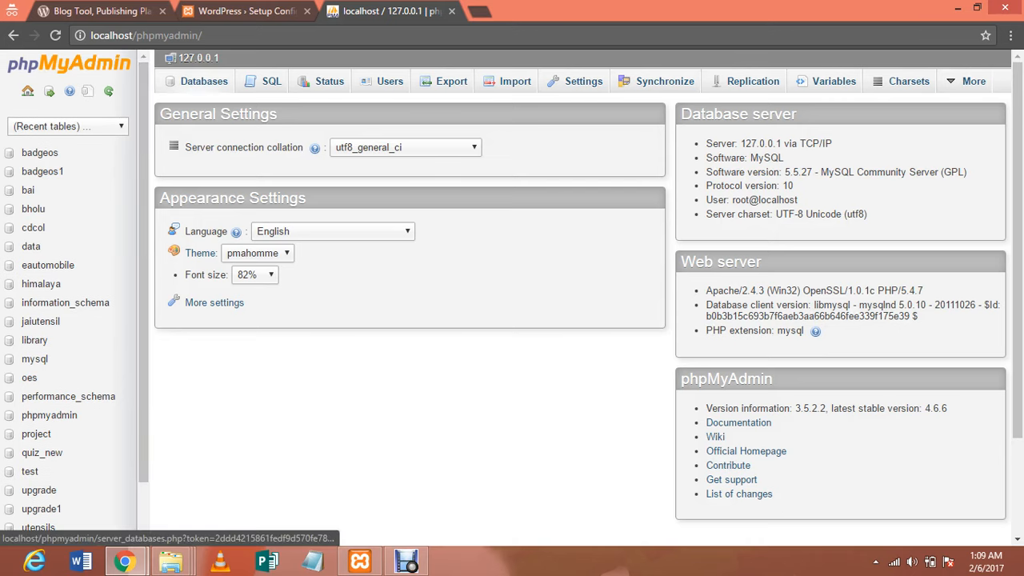
# Create a database called testing under Databases, then go back to the WordPress tab
pyautogui.click(200, 81)
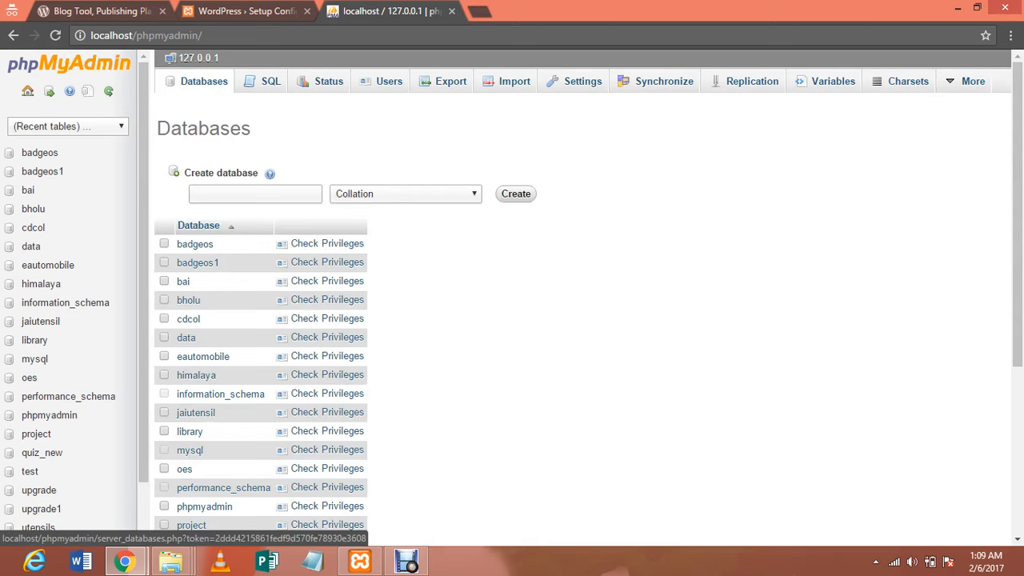
pyautogui.click(256, 193)
pyautogui.write('t')
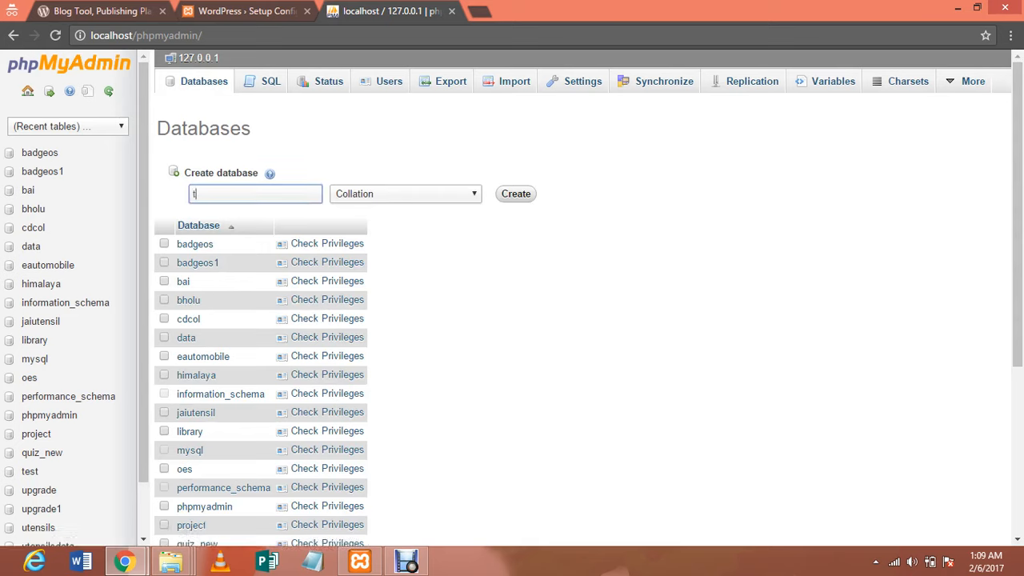
pyautogui.write('esting')
pyautogui.press('Return')
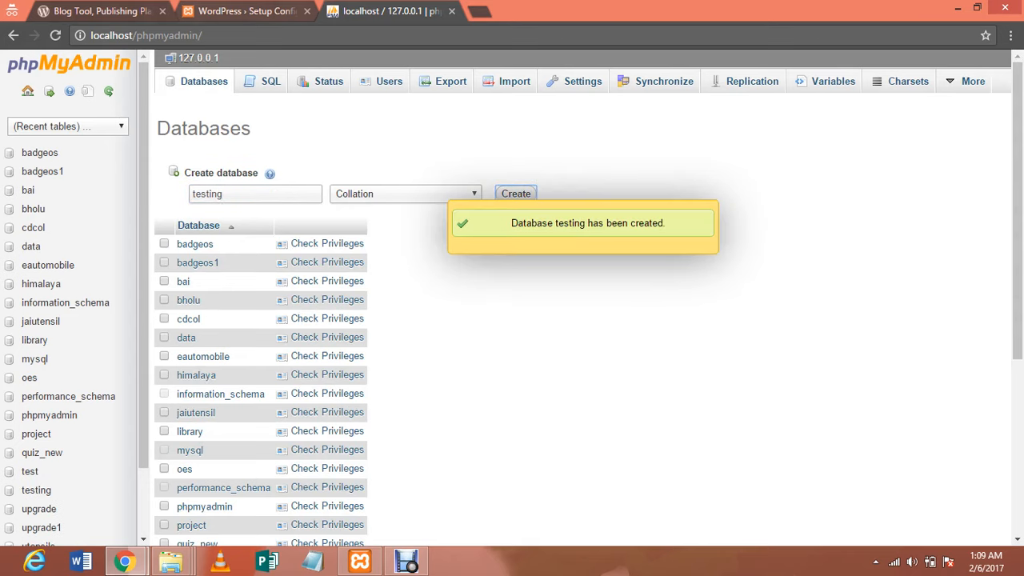
pyautogui.hotkey('ctrl', 'shift', 'Tab')
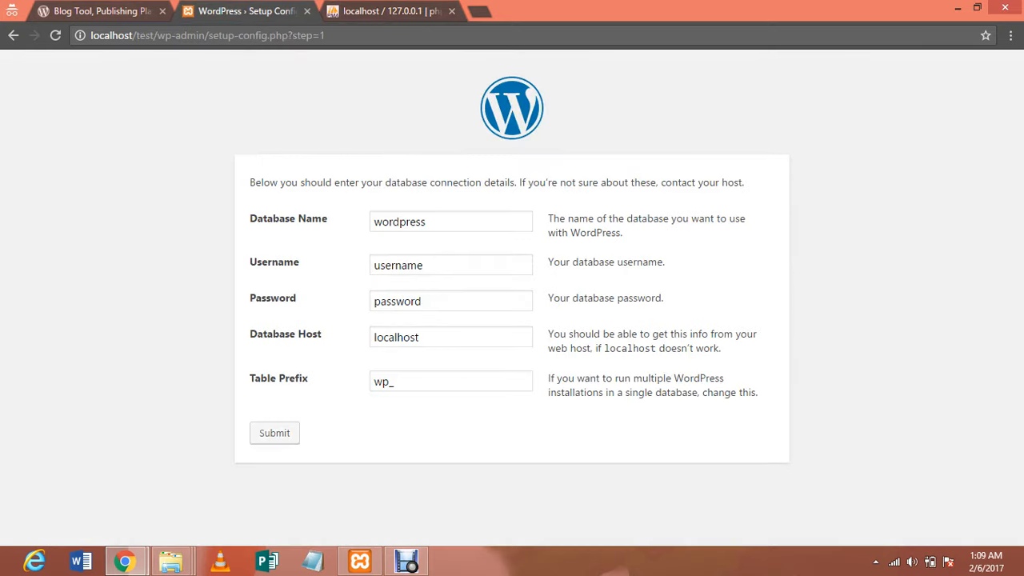
# Enter database name testing and username root, and clear the password field
pyautogui.moveTo(430, 221); pyautogui.dragTo(373, 222)
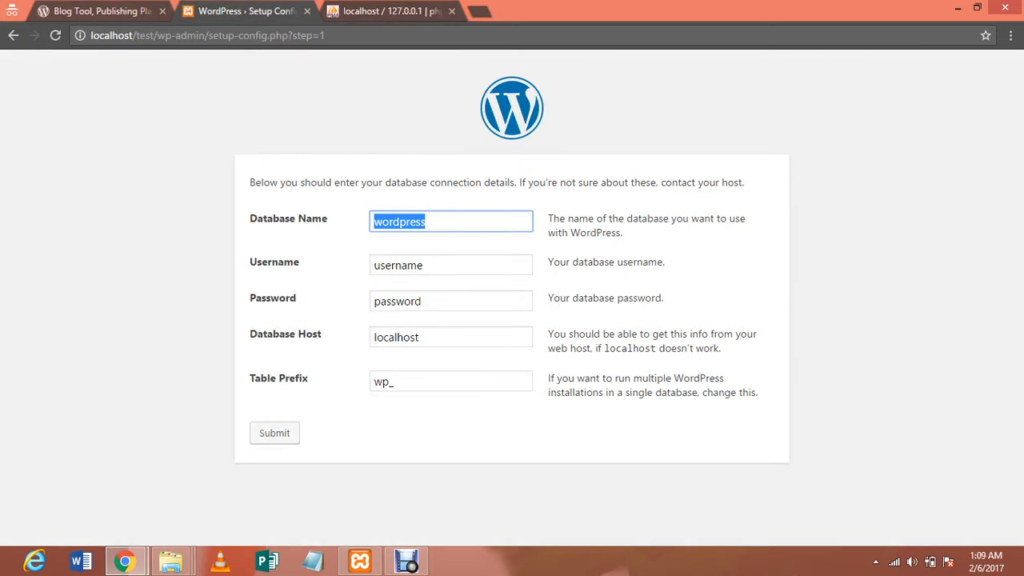
pyautogui.write('testin')
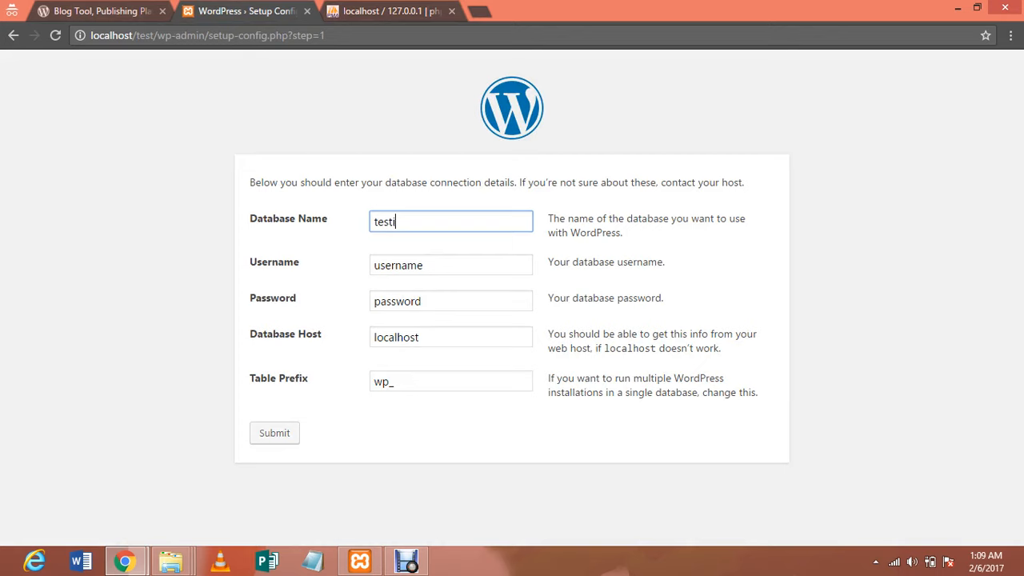
pyautogui.write('g')
pyautogui.click(425, 265)
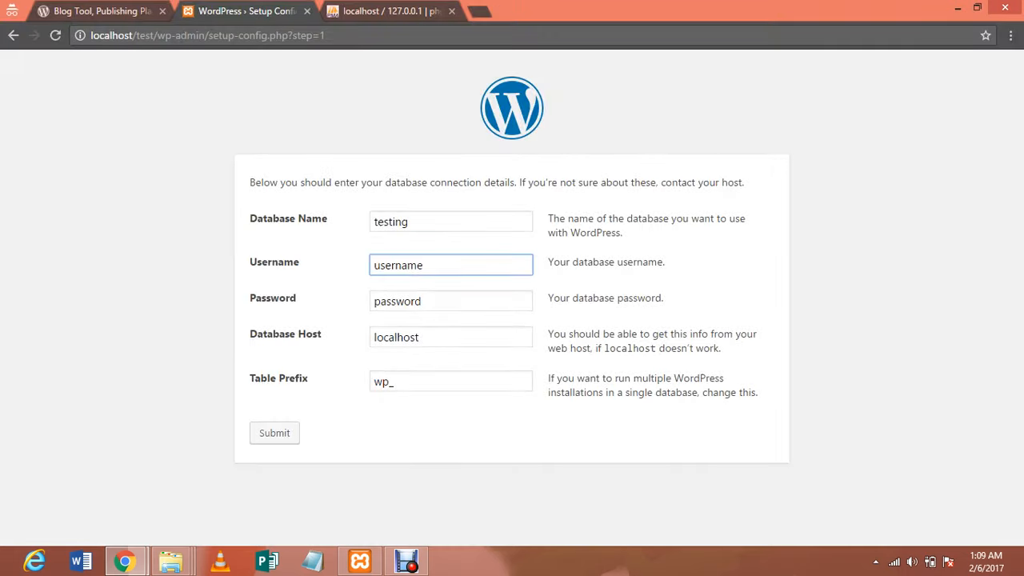
pyautogui.hotkey('ctrl', 'a')
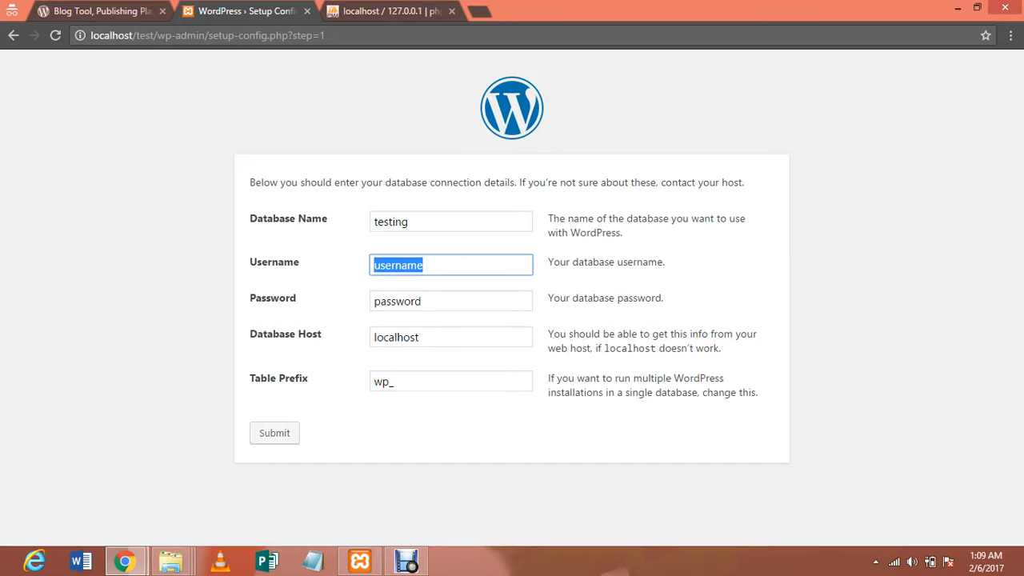
pyautogui.write('roo')
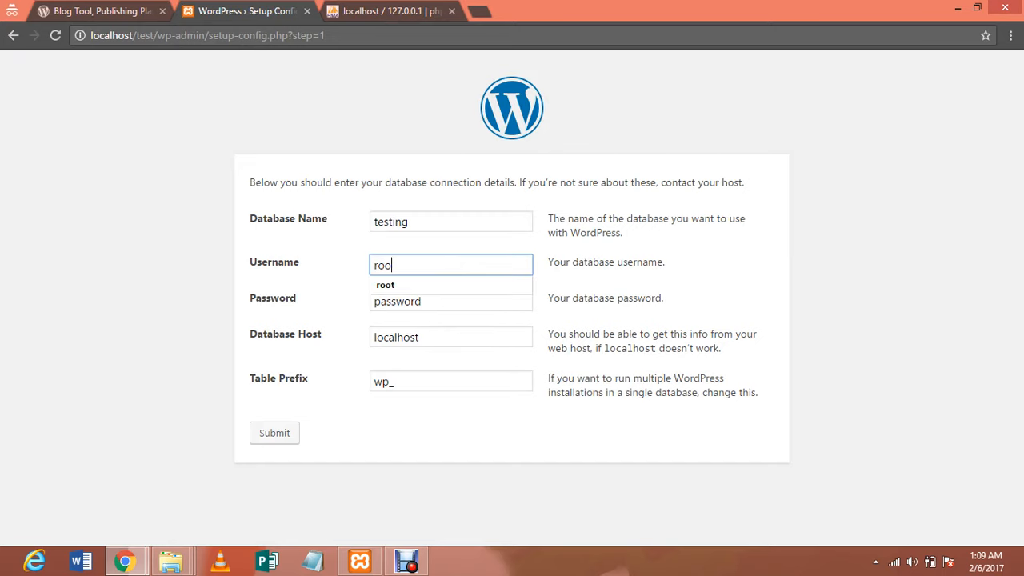
pyautogui.write('t')
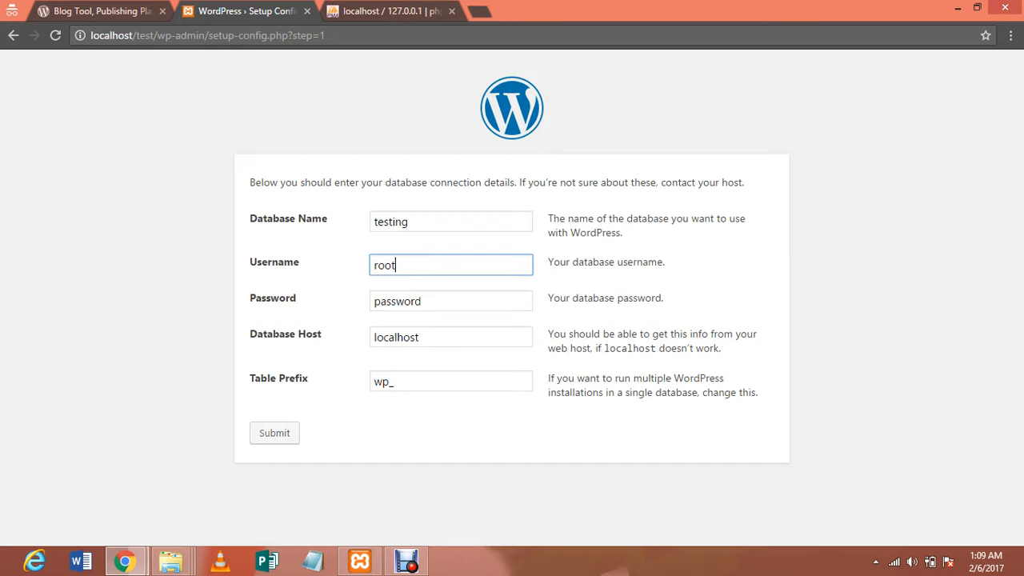
pyautogui.press('Tab')
pyautogui.press('BackSpace')
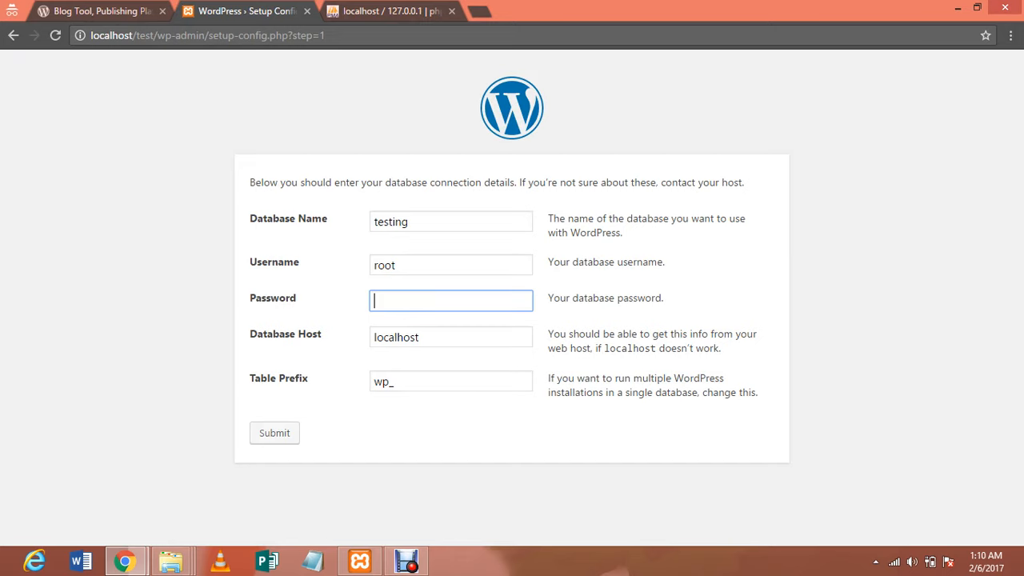
pyautogui.doubleClick(123, 35)
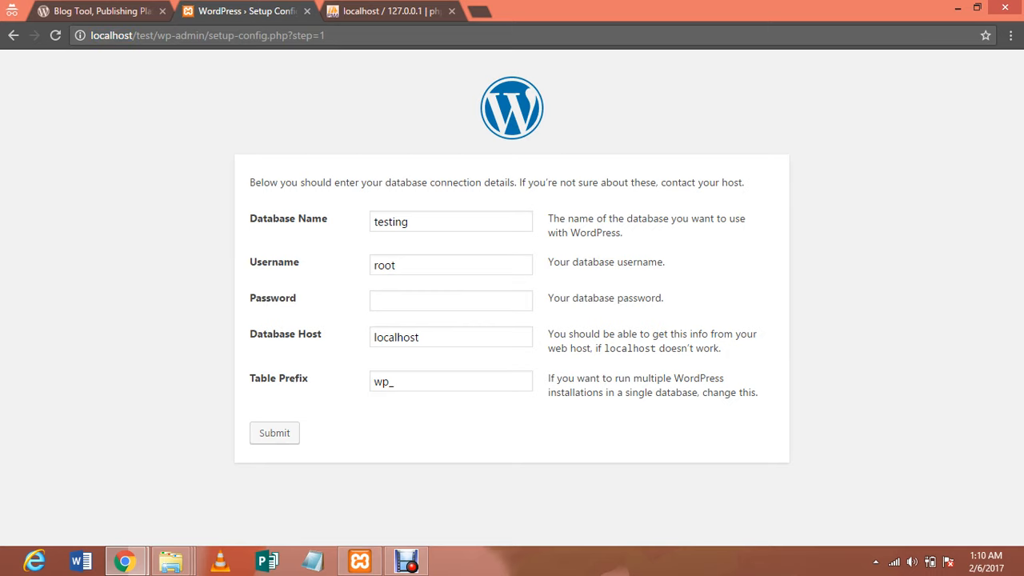
# Keep host localhost and table prefix wp_, then submit the connection form
pyautogui.click(424, 337)
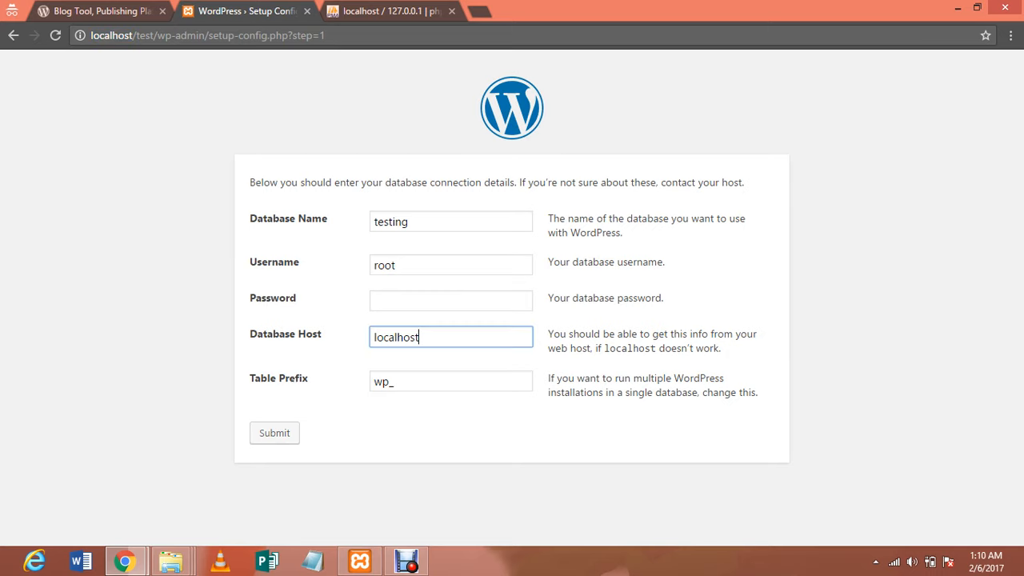
pyautogui.press('Tab')
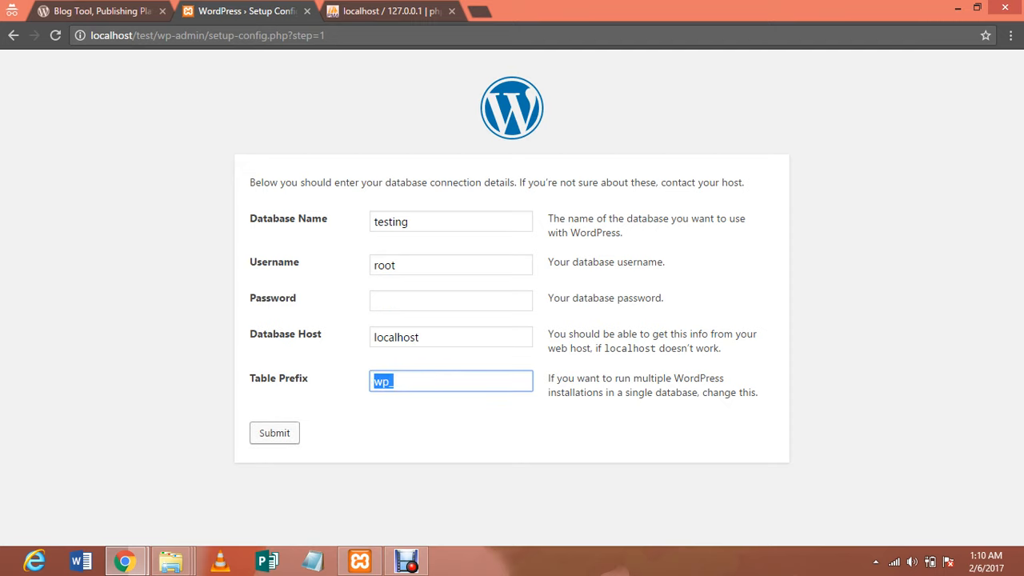
pyautogui.press('Tab')
pyautogui.press('Return')
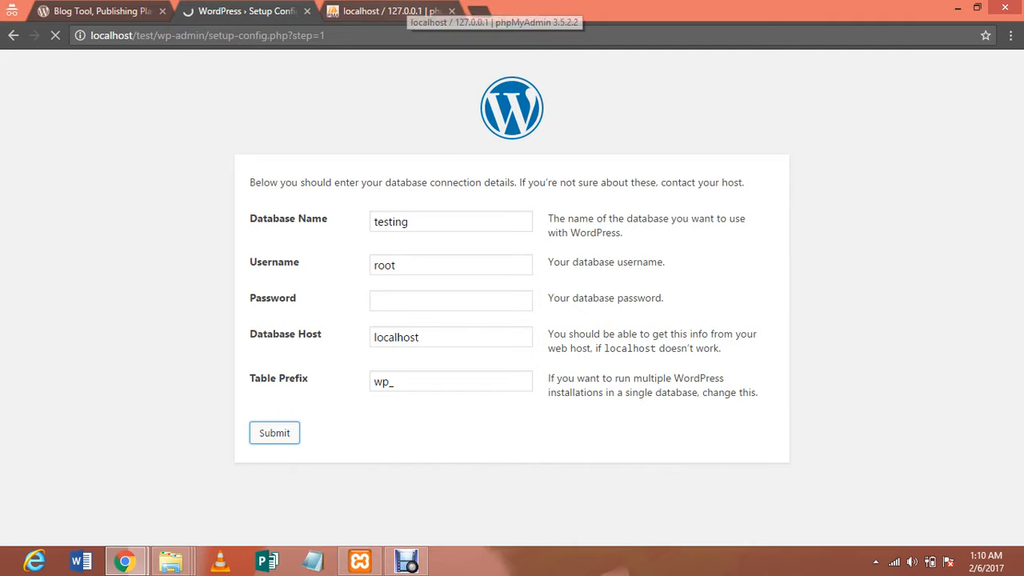
# Check the empty testing database in phpMyAdmin, then submit the WordPress connection details successfully
pyautogui.click(404, 11)
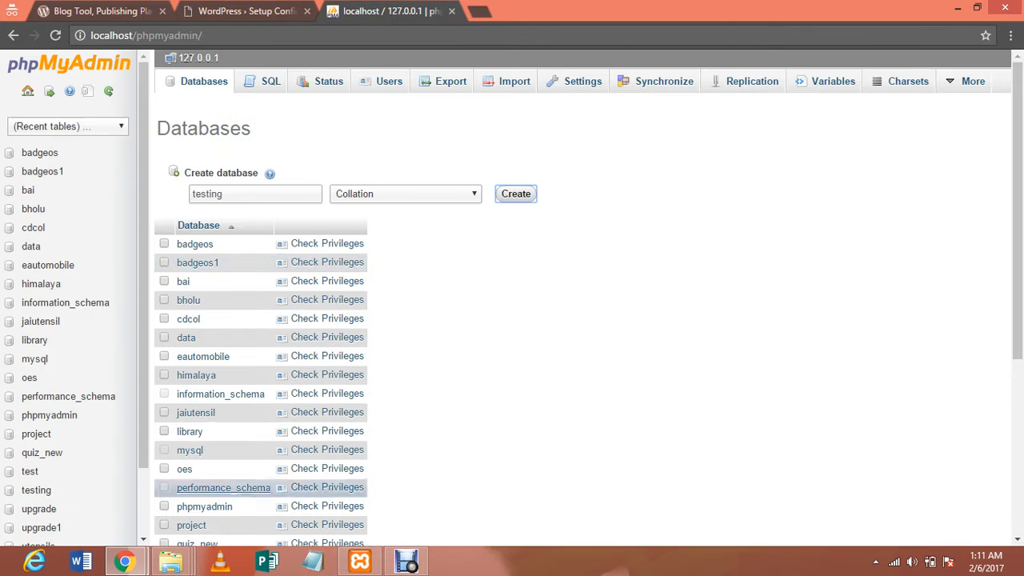
pyautogui.click(36, 490)
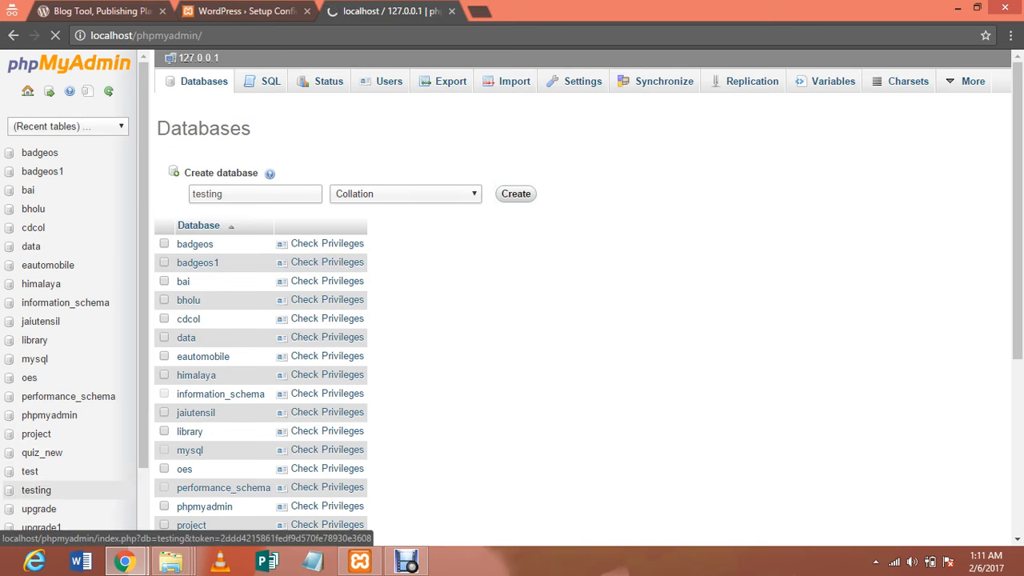
pyautogui.click(247, 11)
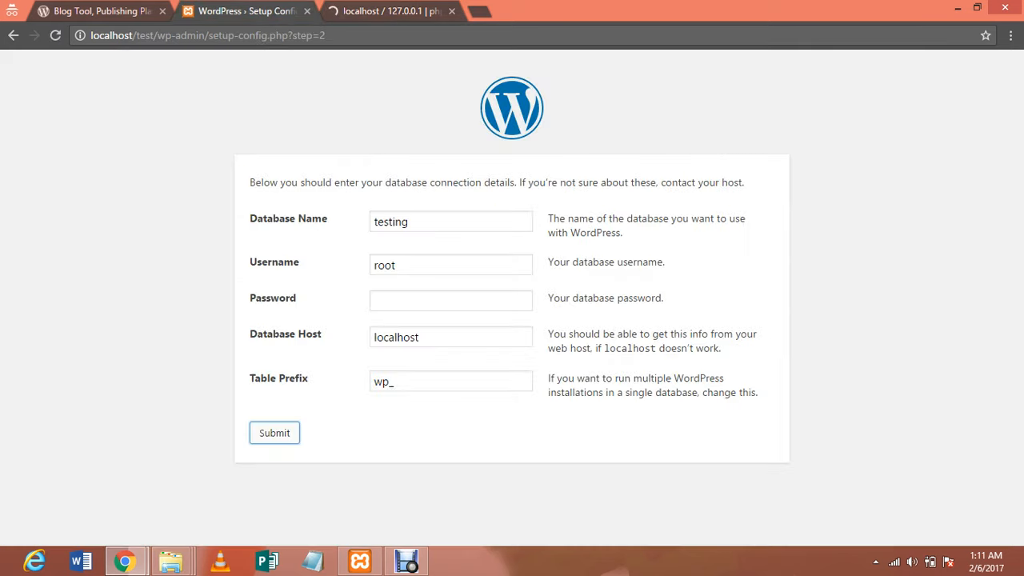
pyautogui.press('Return')
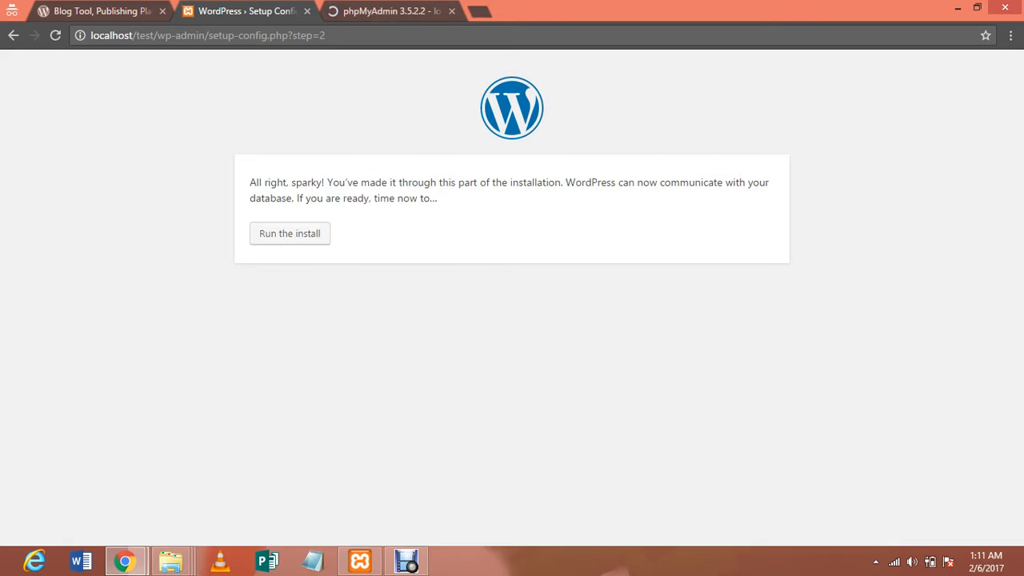
pyautogui.moveTo(250, 183); pyautogui.dragTo(437, 199)
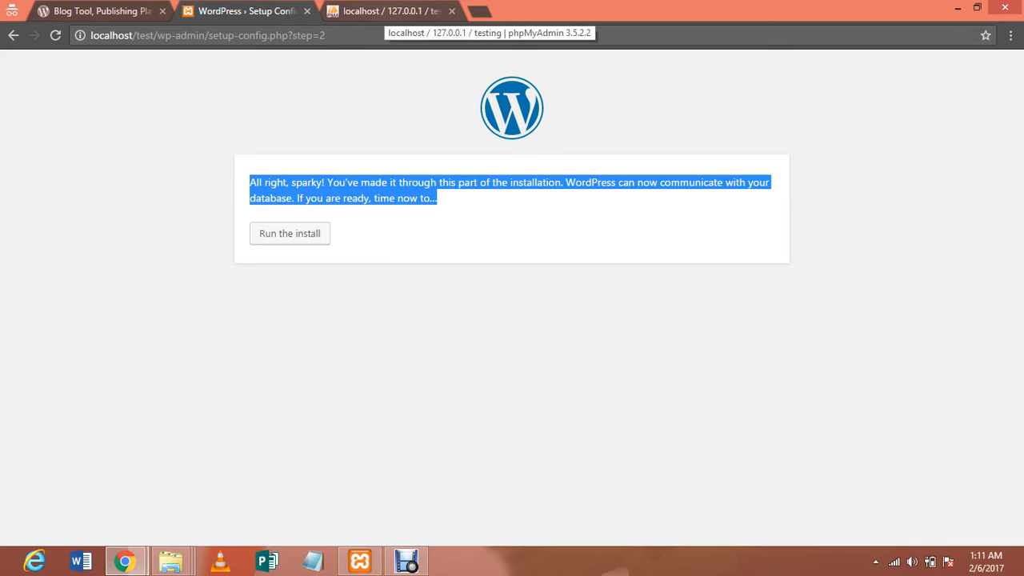
# Run the WordPress install, refreshing the testing database's table list before and after
pyautogui.click(392, 11)
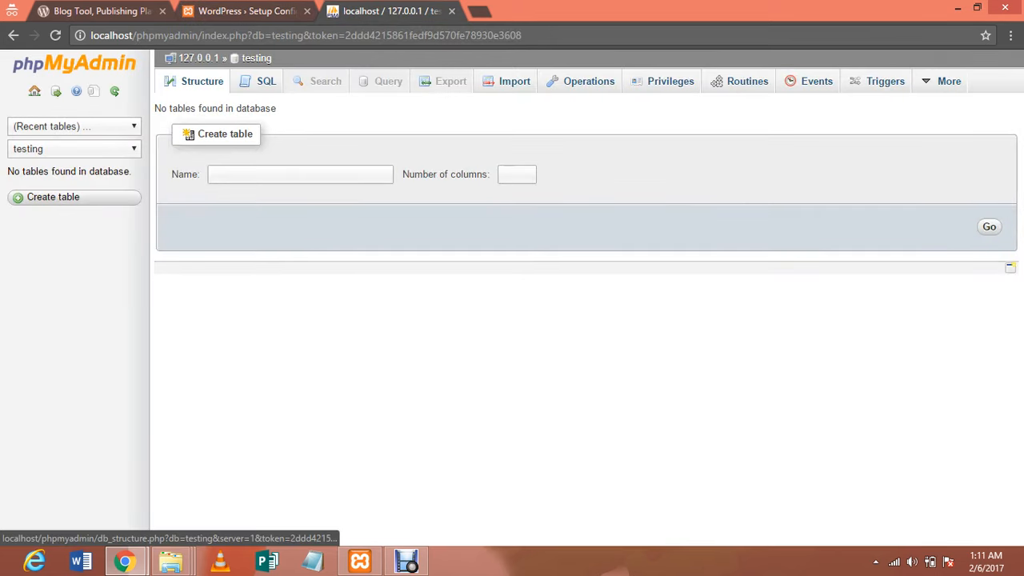
pyautogui.click(201, 82)
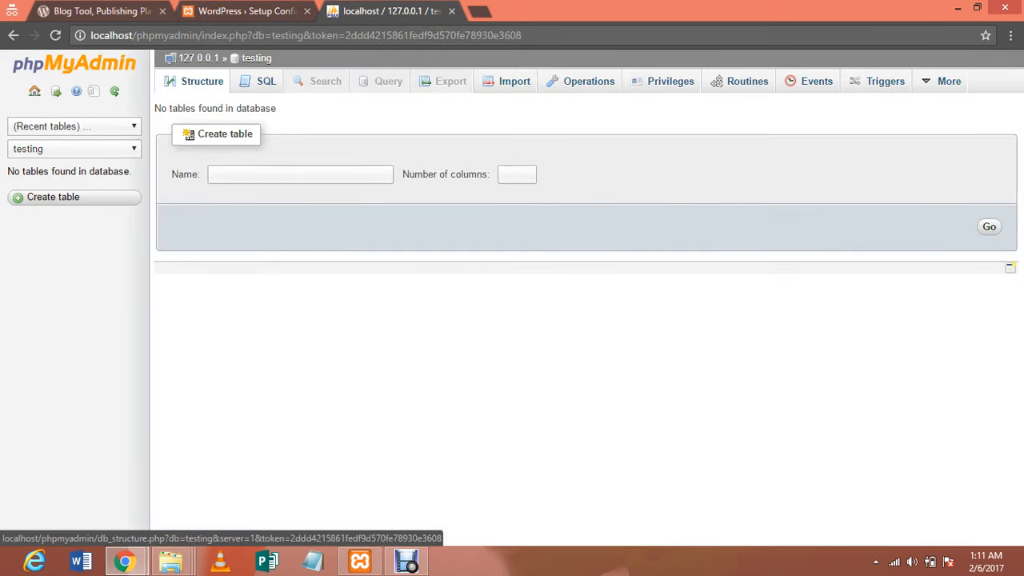
pyautogui.click(260, 82)
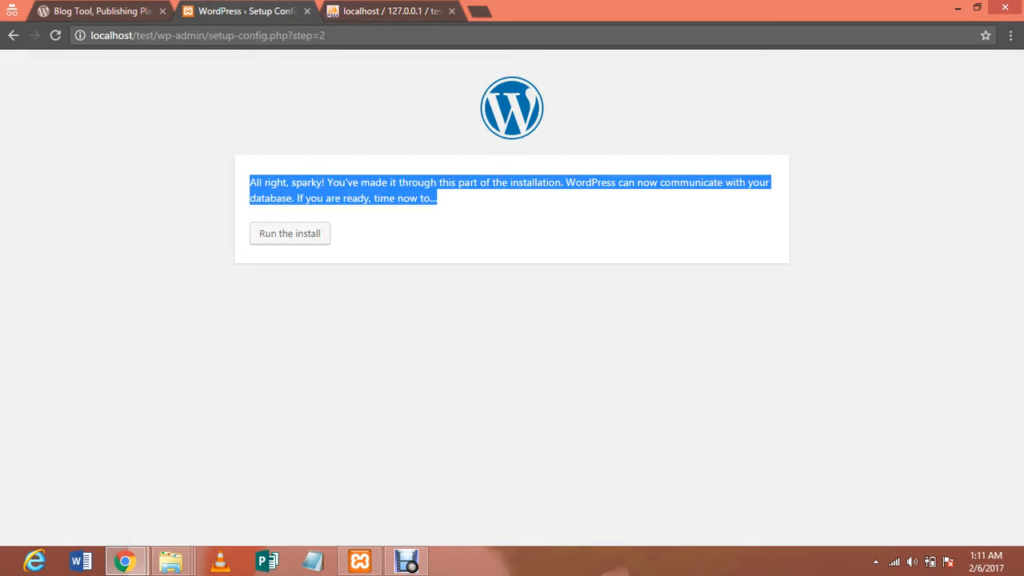
pyautogui.click(289, 233)
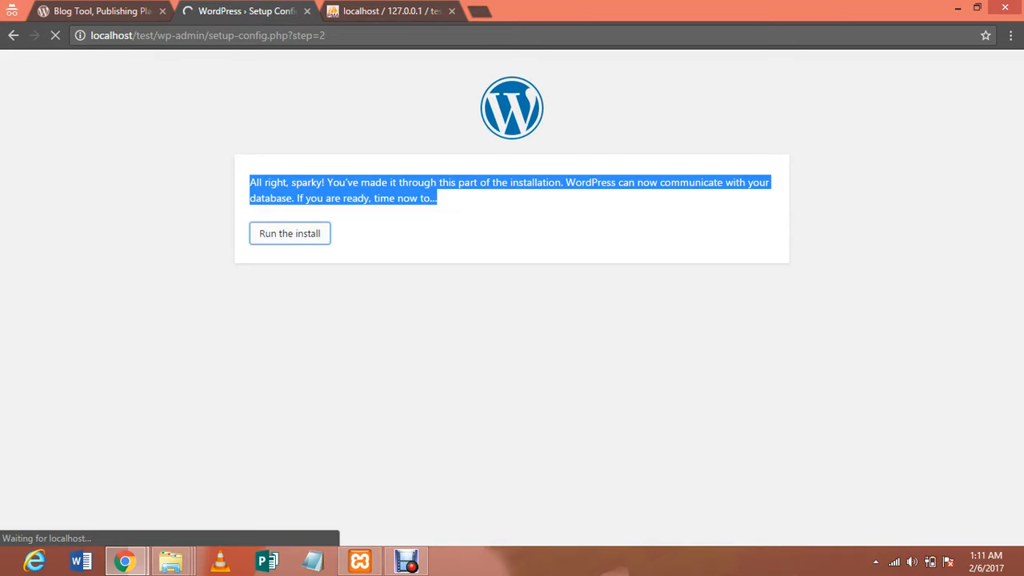
pyautogui.click(388, 11)
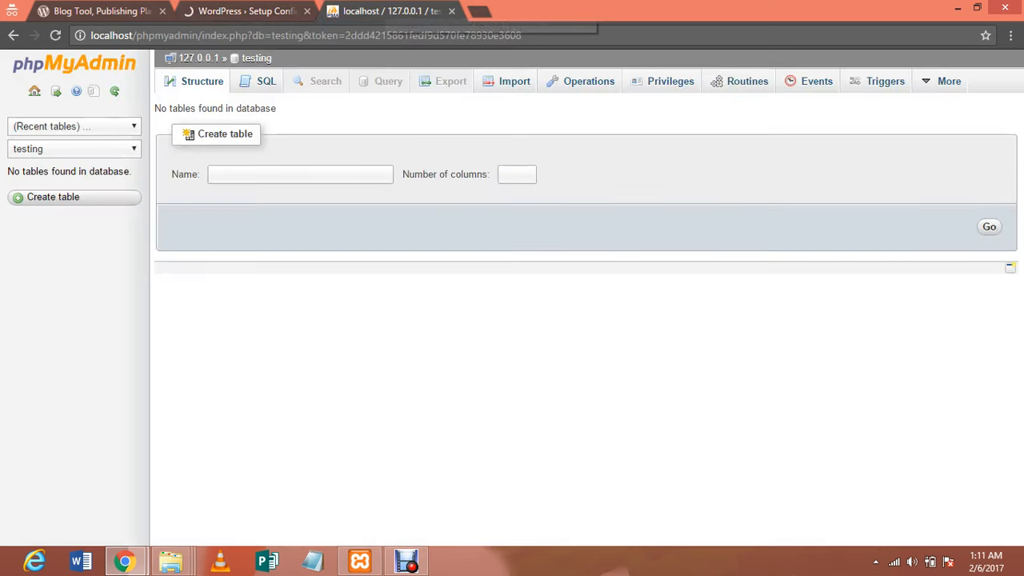
pyautogui.click(245, 11)
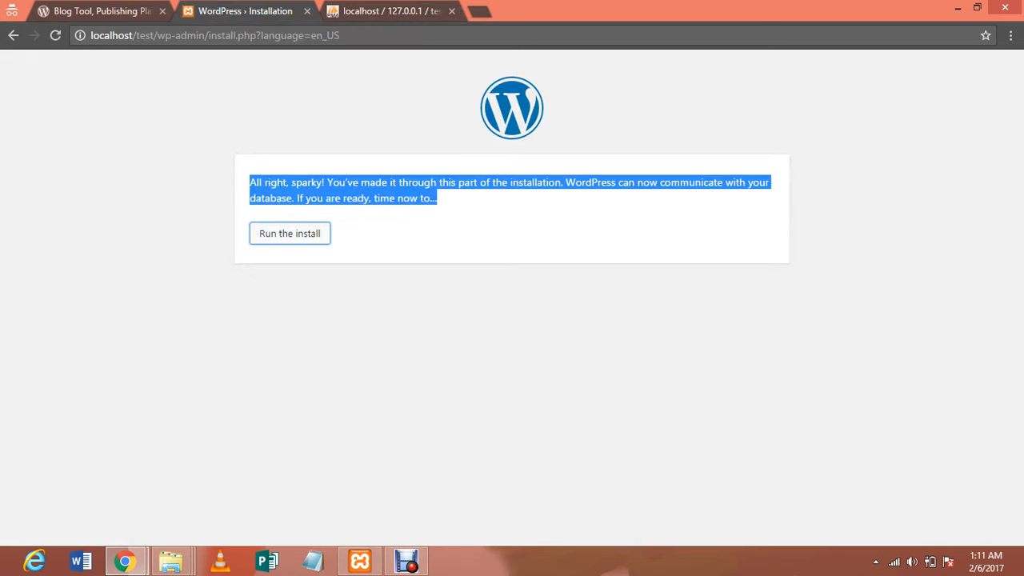
pyautogui.click(392, 11)
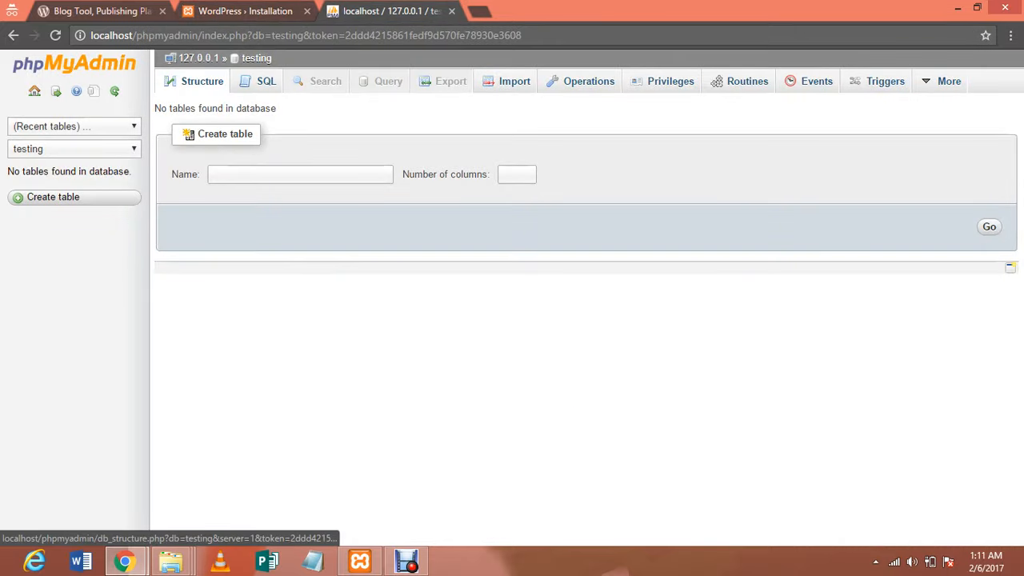
pyautogui.click(195, 82)
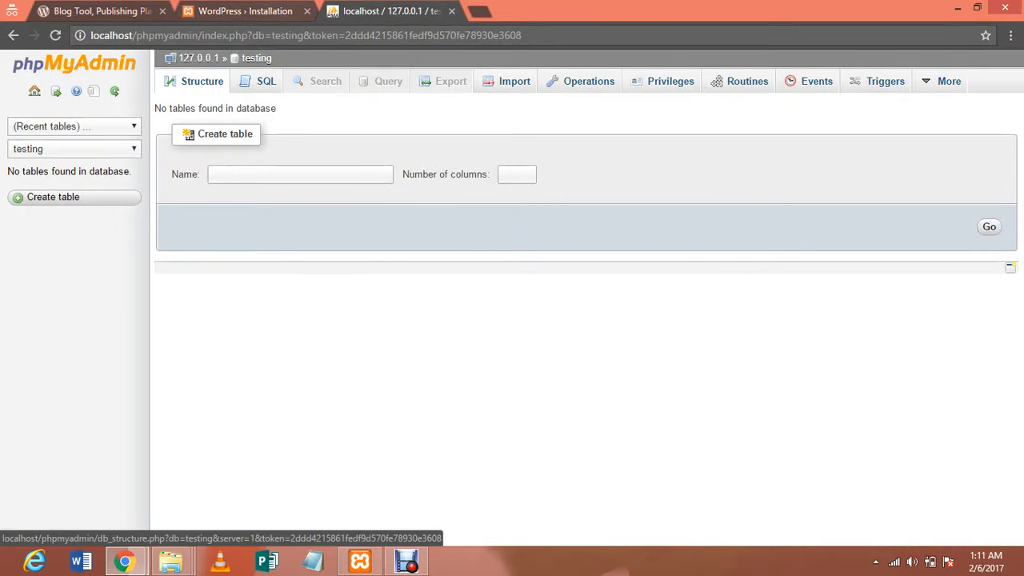
pyautogui.click(245, 11)
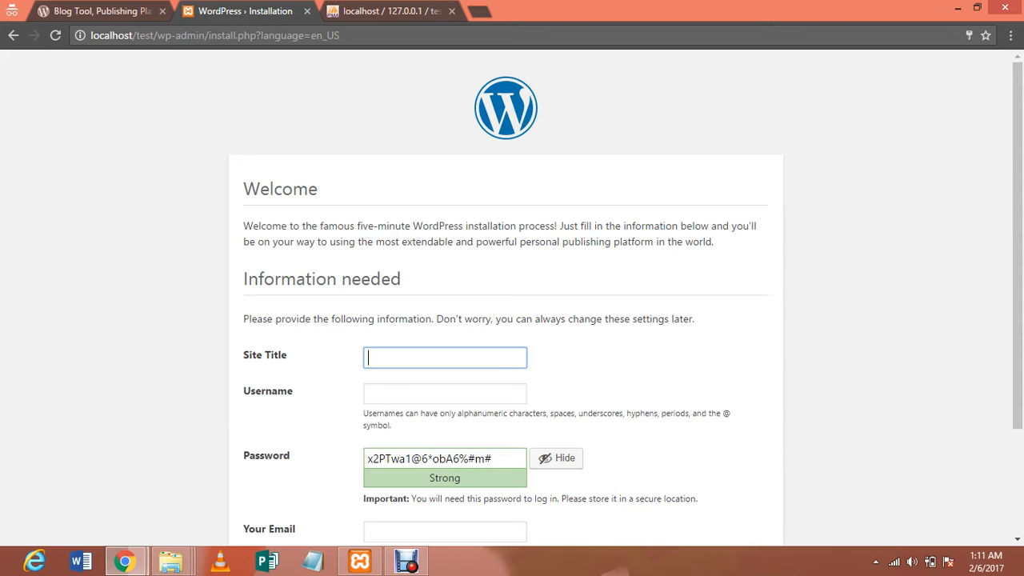
# Enter site title Testing, username admin, a confirmed weak password and the admin e-mail address
pyautogui.write('Testing')
pyautogui.press('Tab')
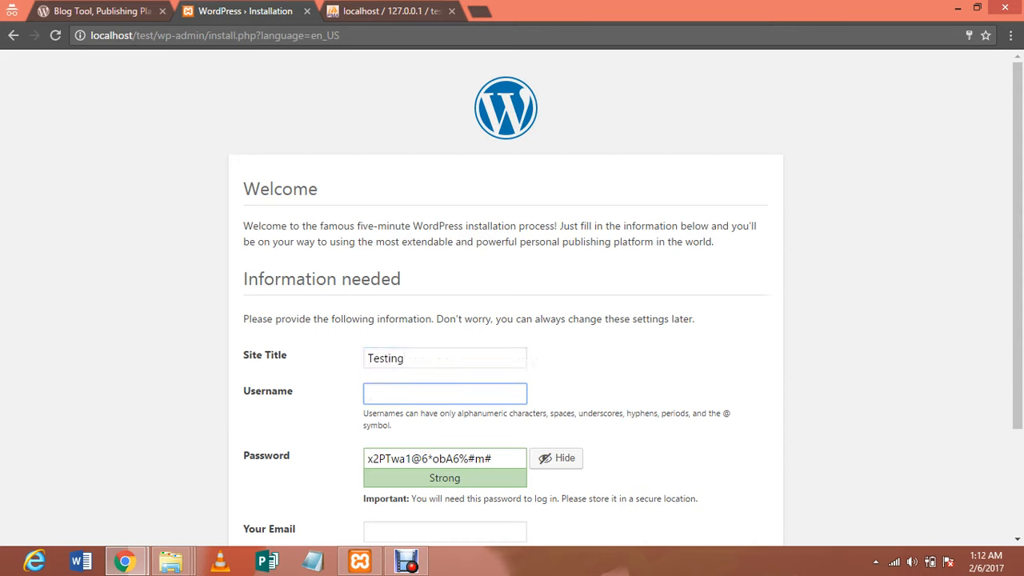
pyautogui.write('admin')
pyautogui.press('Tab')
pyautogui.write('pas')
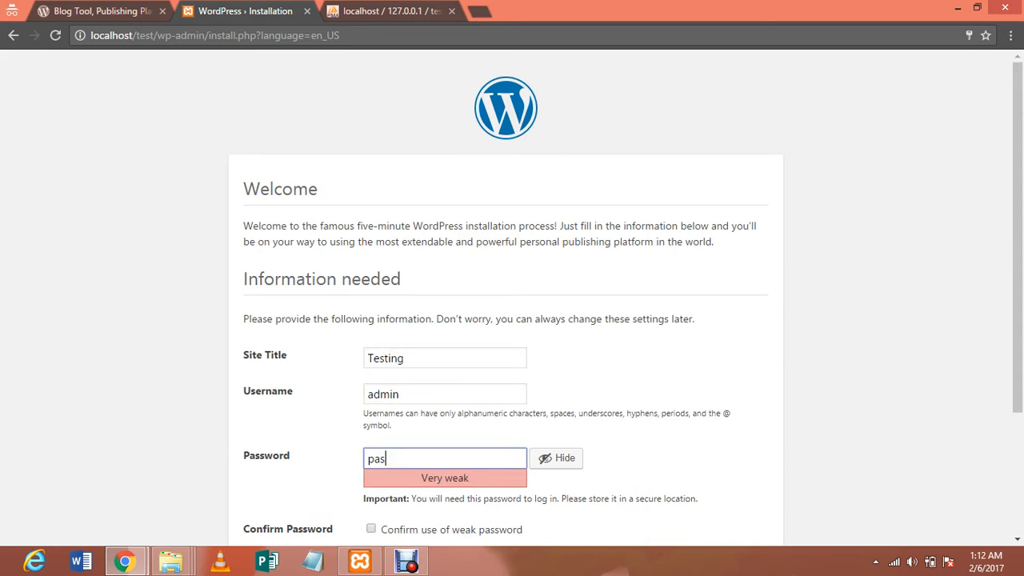
pyautogui.write('sword')
pyautogui.press('Tab')
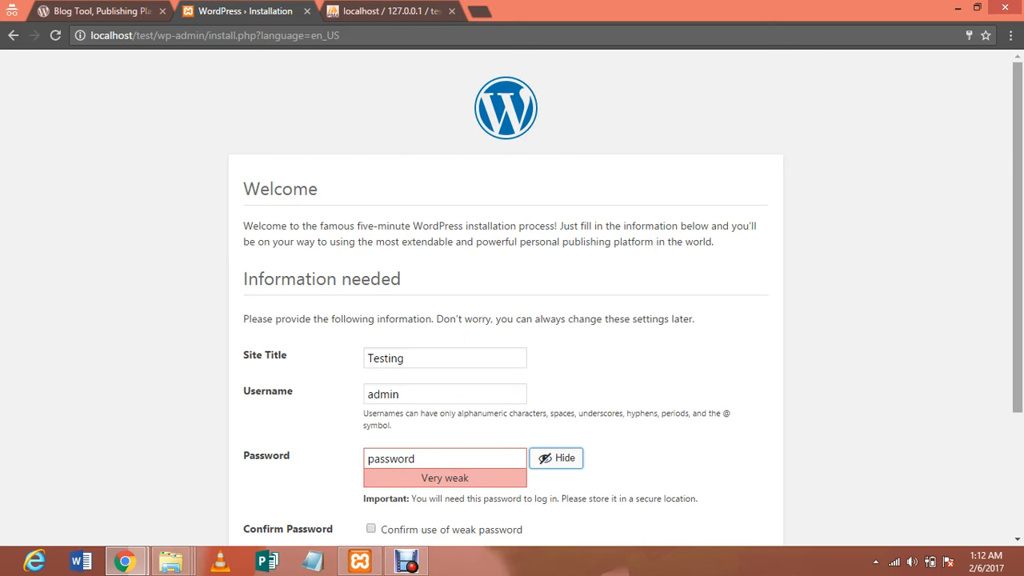
pyautogui.scroll(-1, 512, 296)
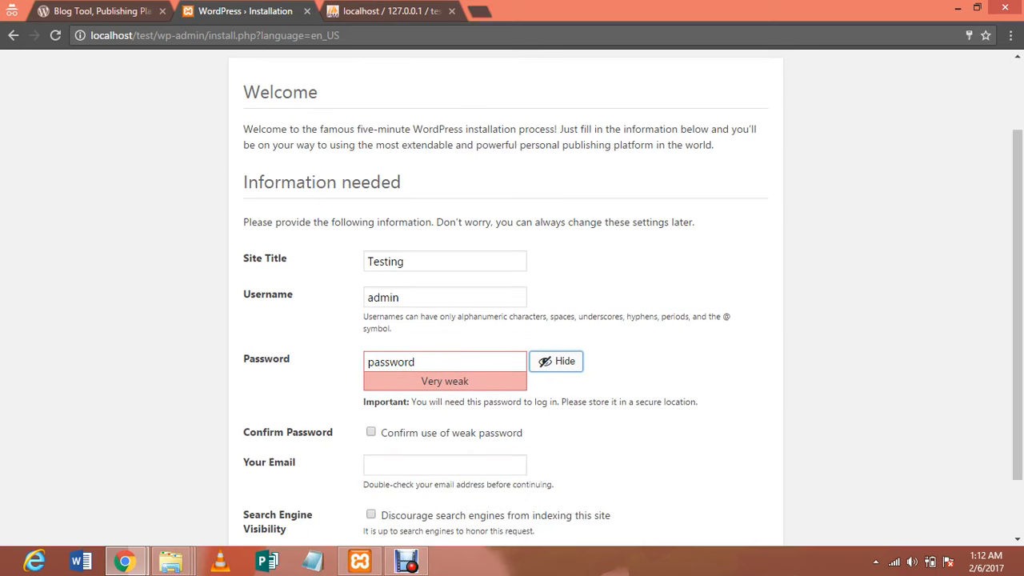
pyautogui.click(370, 432)
pyautogui.click(415, 464)
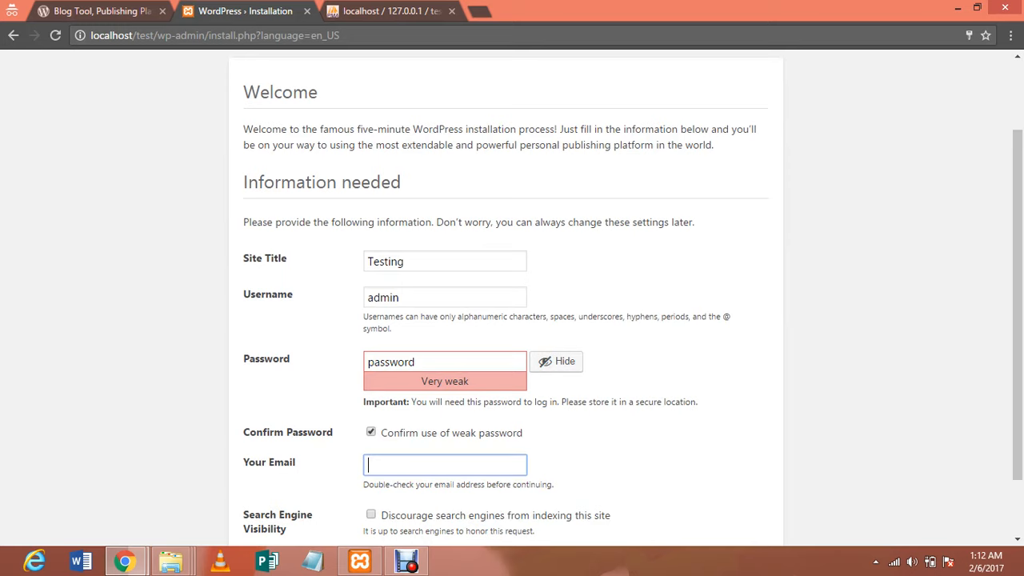
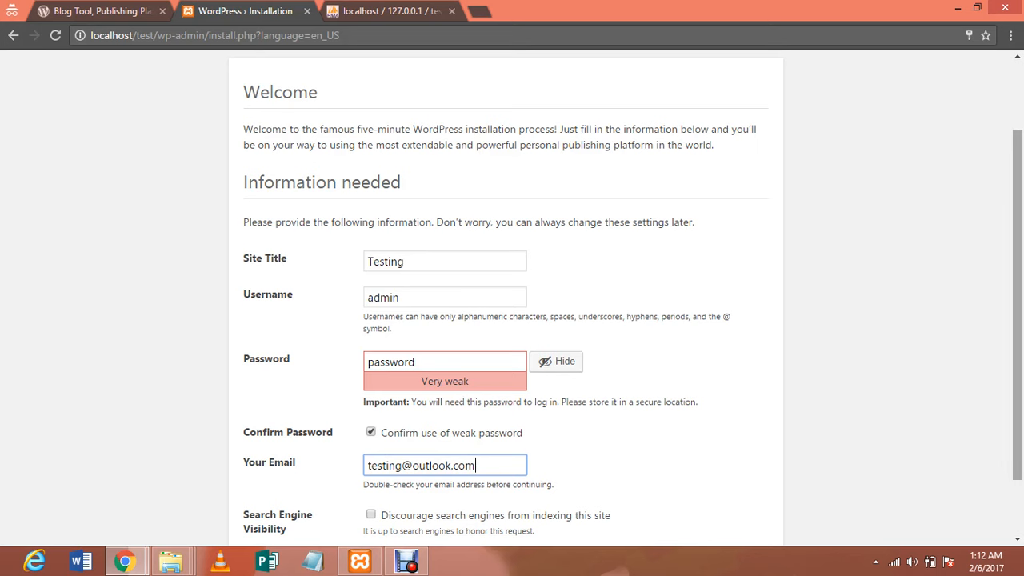
# Review the filled-in details, install WordPress, and check the testing database in phpMyAdmin
pyautogui.scroll(-1, 512, 296)
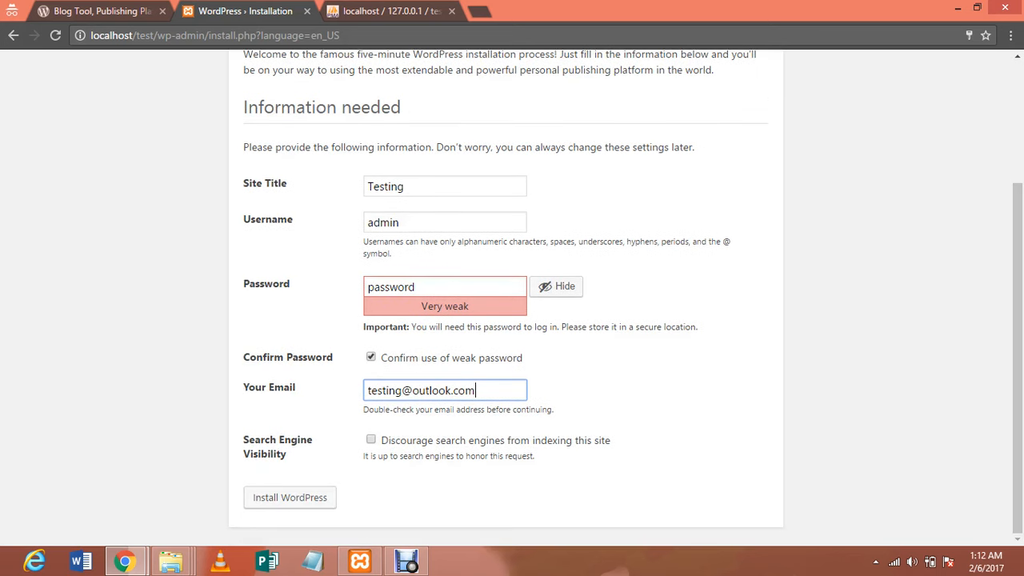
pyautogui.moveTo(480, 479); pyautogui.dragTo(241, 169)
pyautogui.moveTo(296, 387); pyautogui.dragTo(274, 345)
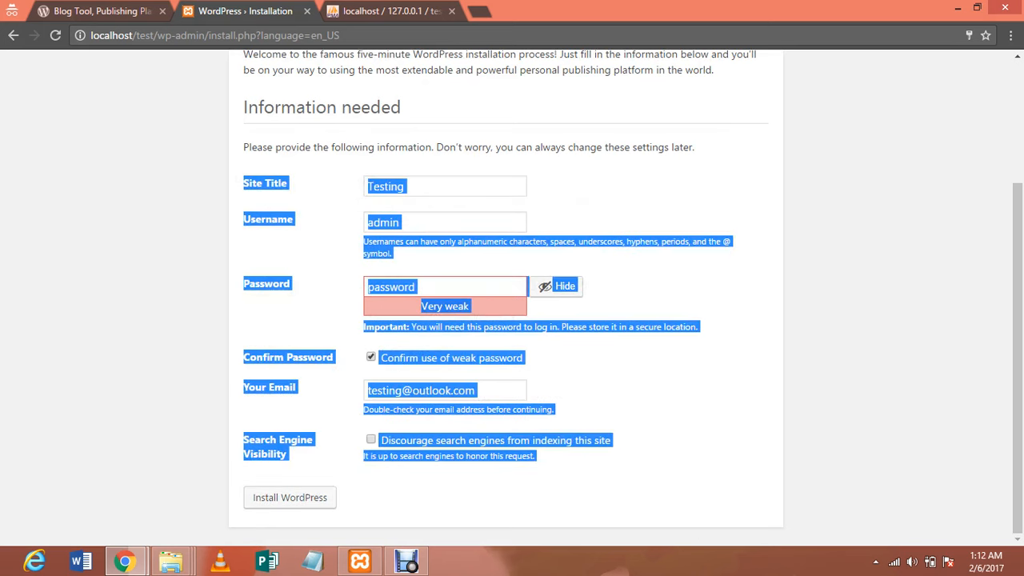
pyautogui.click(274, 345)
pyautogui.moveTo(312, 466); pyautogui.dragTo(241, 173)
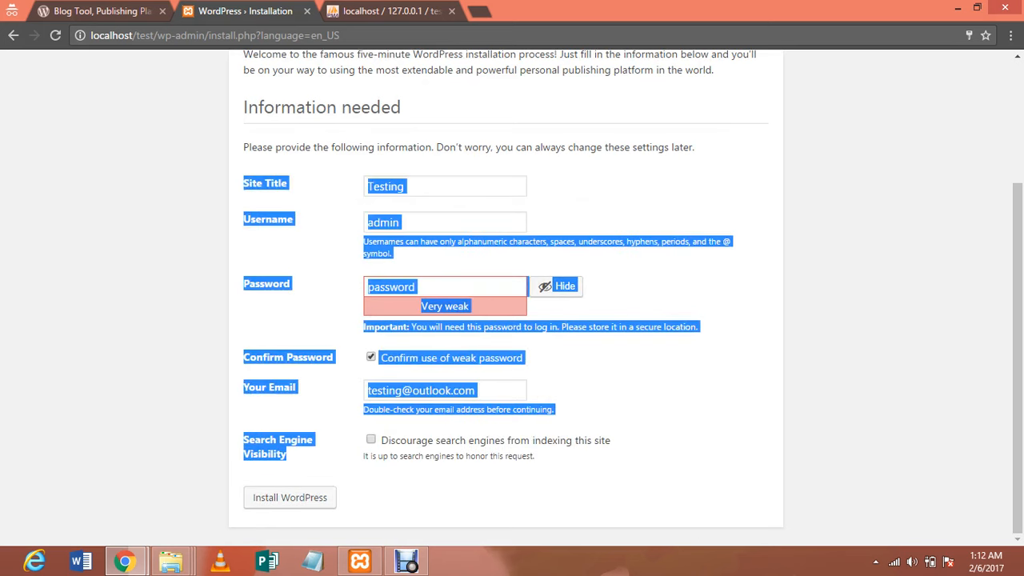
pyautogui.click(241, 172)
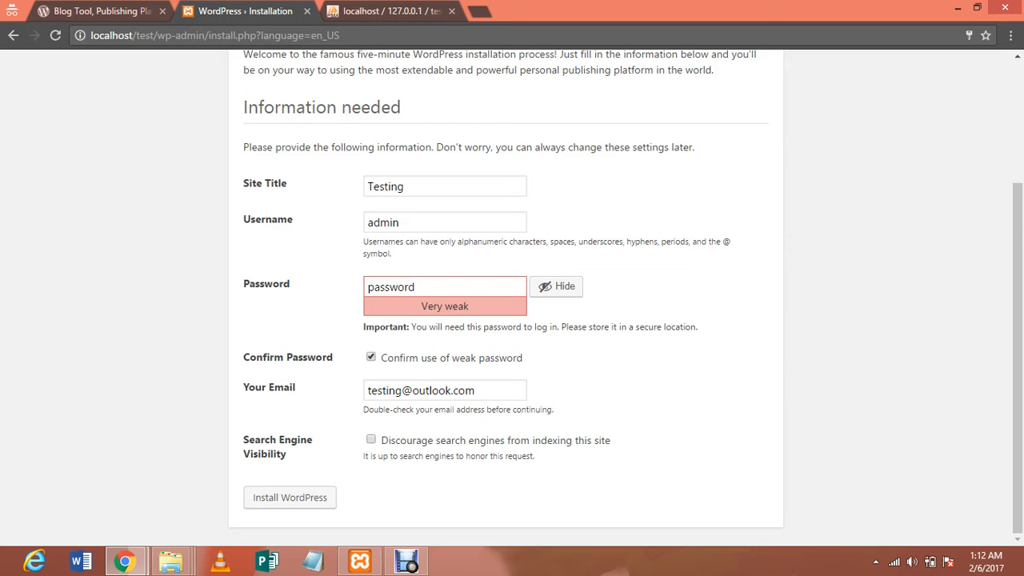
pyautogui.click(289, 497)
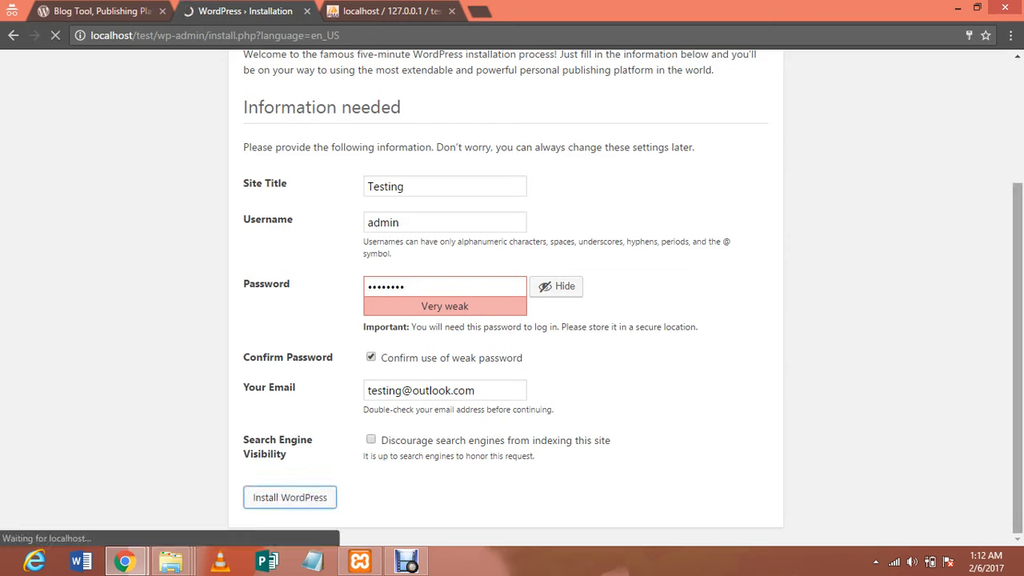
pyautogui.moveTo(1017, 336); pyautogui.dragTo(1017, 213)
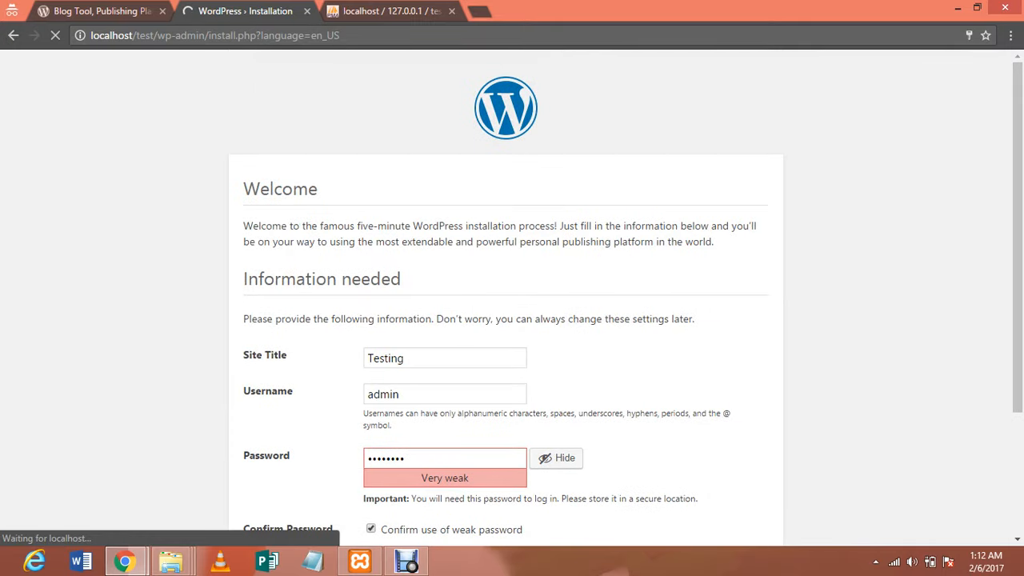
pyautogui.click(334, 11)
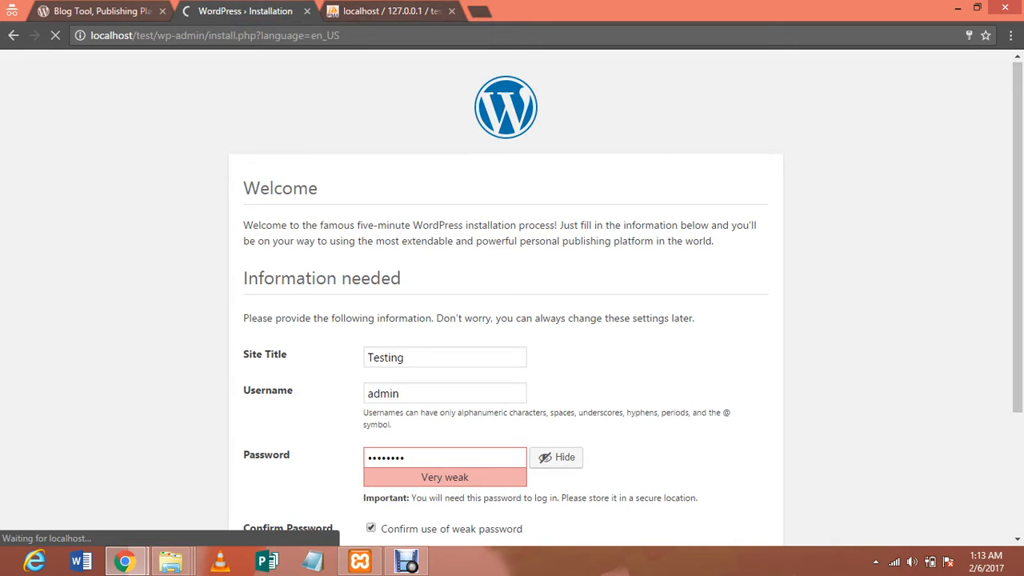
# Log in to the Testing admin area with the admin account password
pyautogui.click(390, 11)
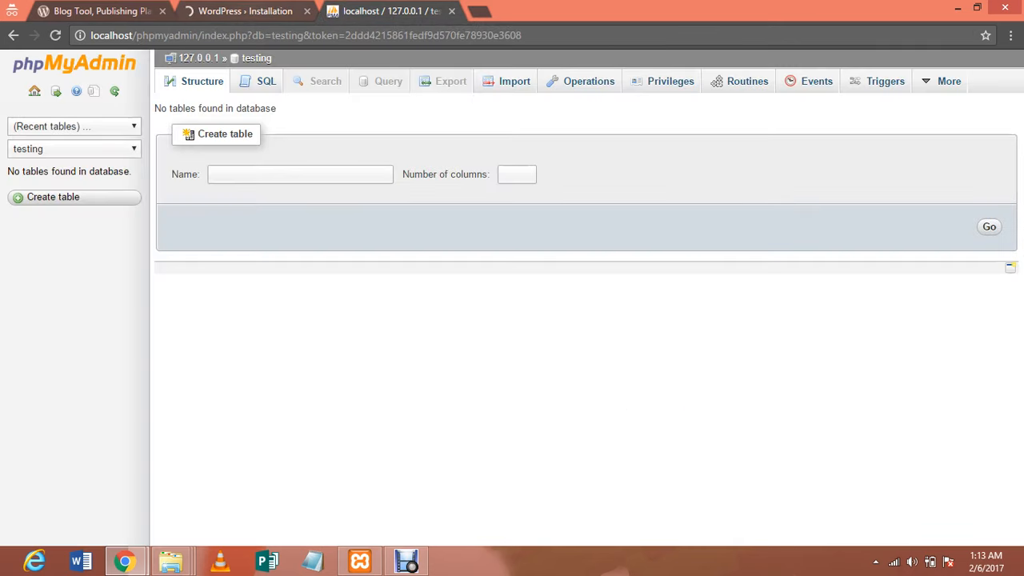
pyautogui.click(245, 11)
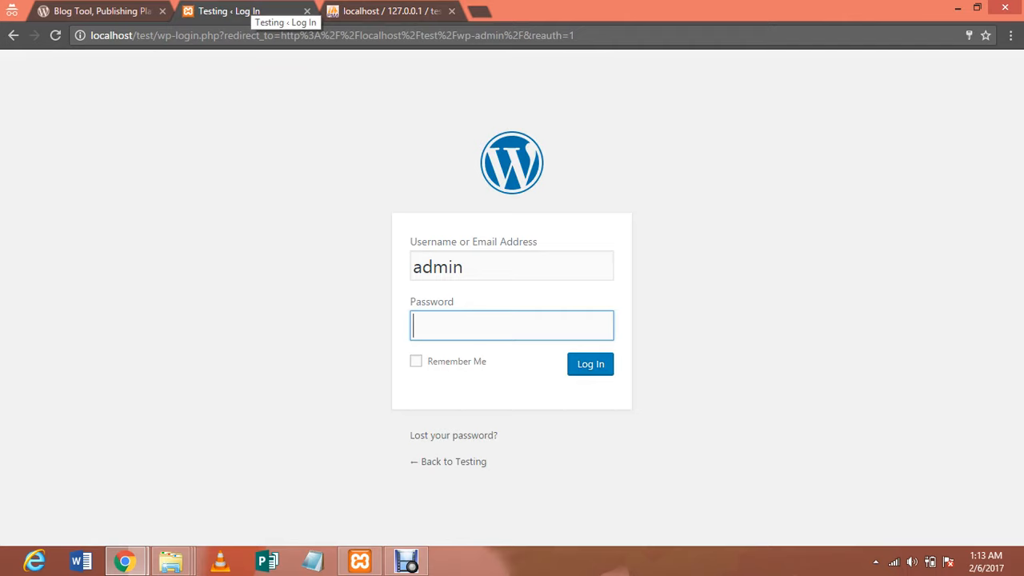
pyautogui.write('test')
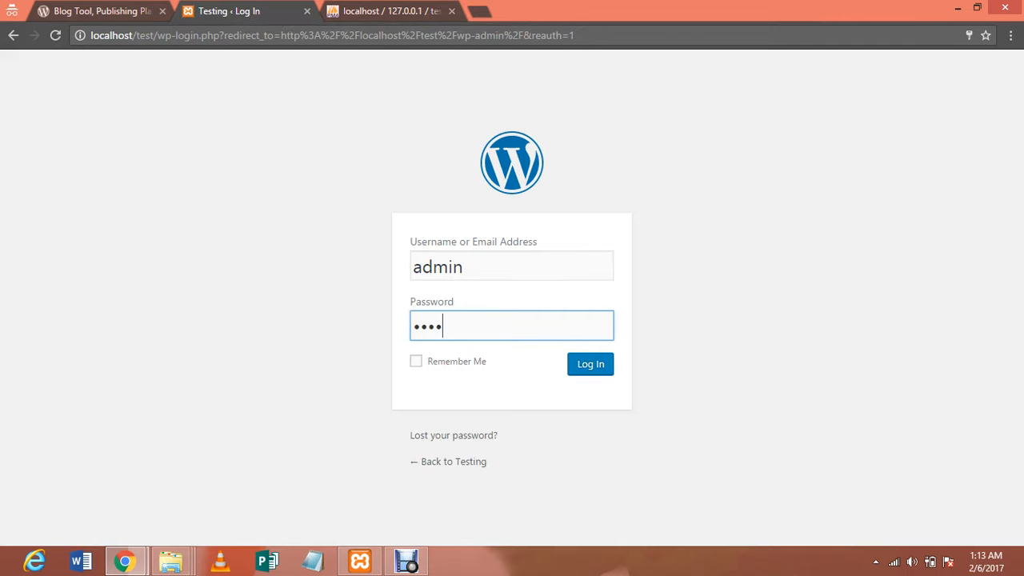
pyautogui.write('1234')
pyautogui.press('Tab')
pyautogui.press('Tab')
pyautogui.press('Return')
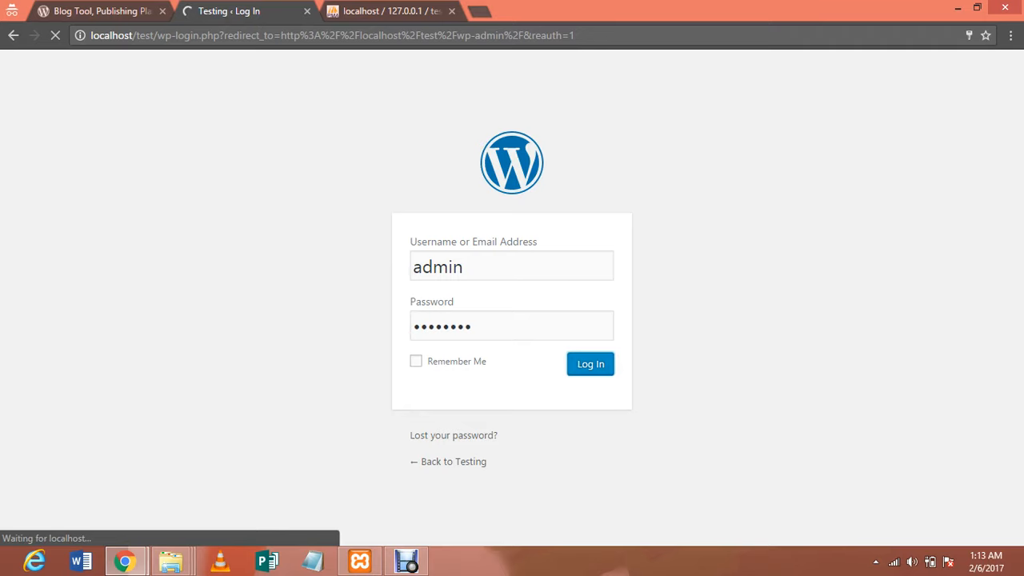
# Open a new browser tab and enter the address localhost/test
pyautogui.hotkey('ctrl', 'Tab')
pyautogui.hotkey('ctrl', 'shift', 'Tab')
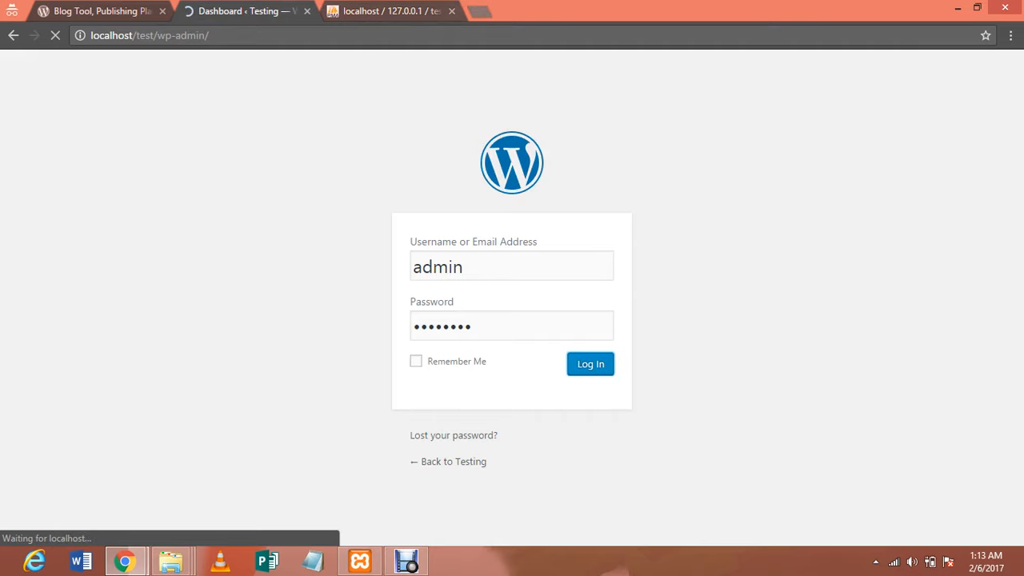
pyautogui.hotkey('ctrl', 't')
pyautogui.write('loc')
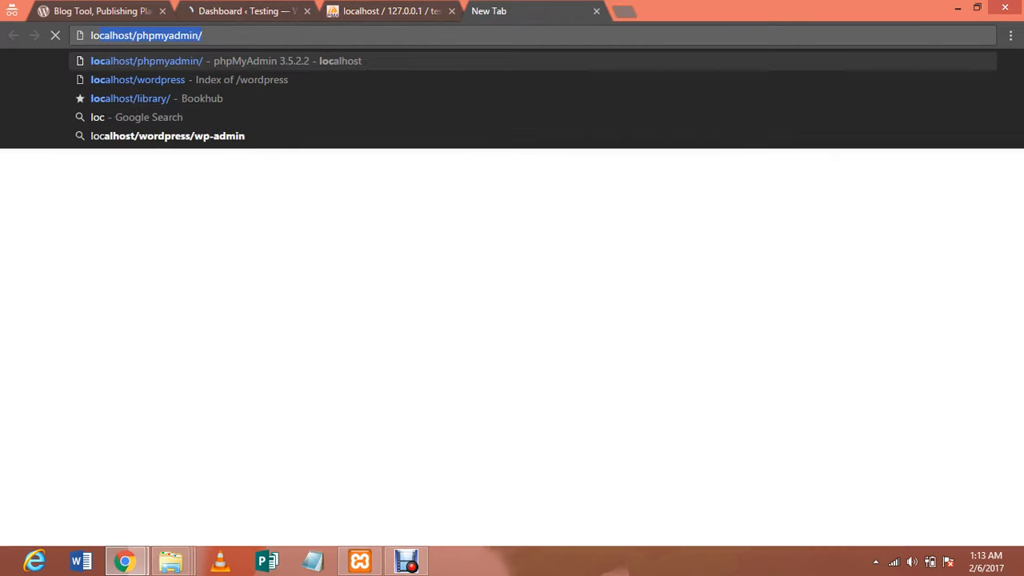
pyautogui.write('alhost/')
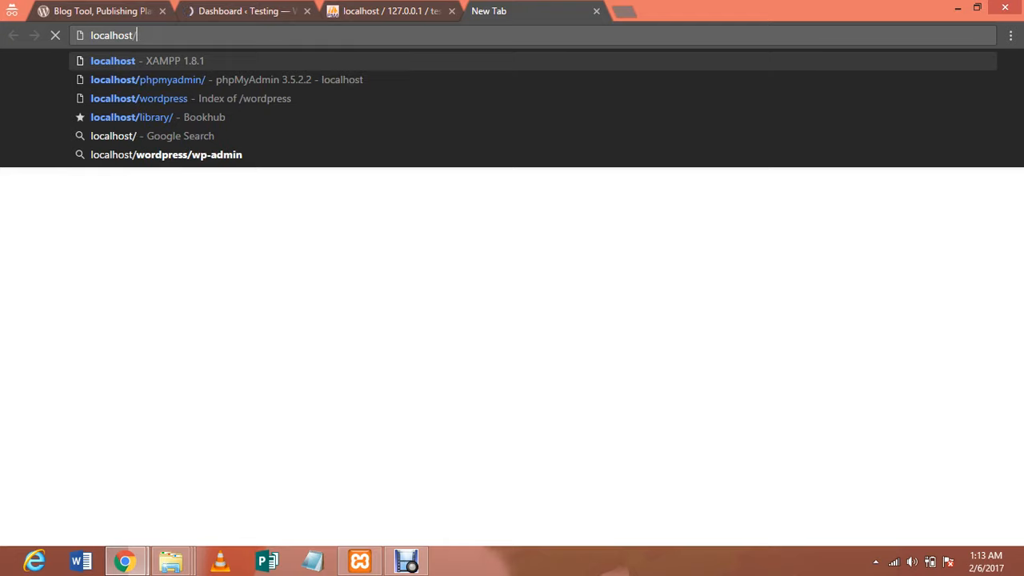
pyautogui.write('test')
# Load localhost/test and scroll through the front page with its Hello world! post
pyautogui.press('Return')
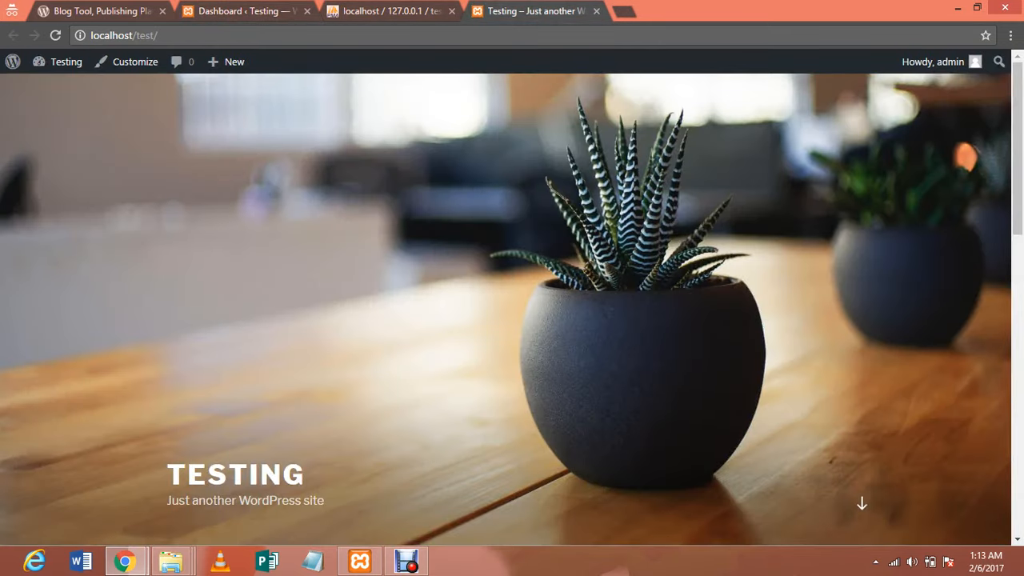
pyautogui.scroll(-3, 512, 304)
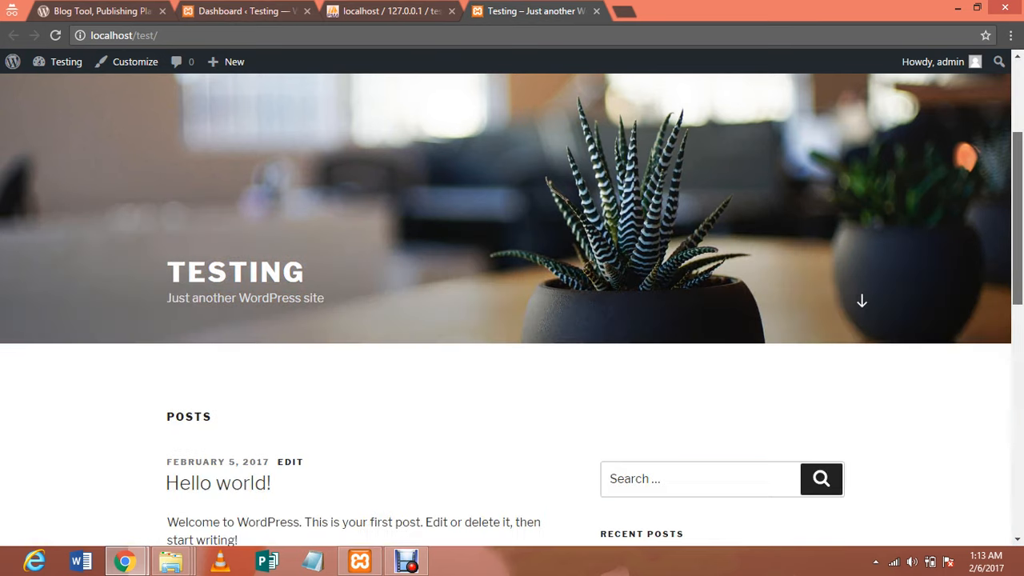
pyautogui.scroll(-8, 512, 304)
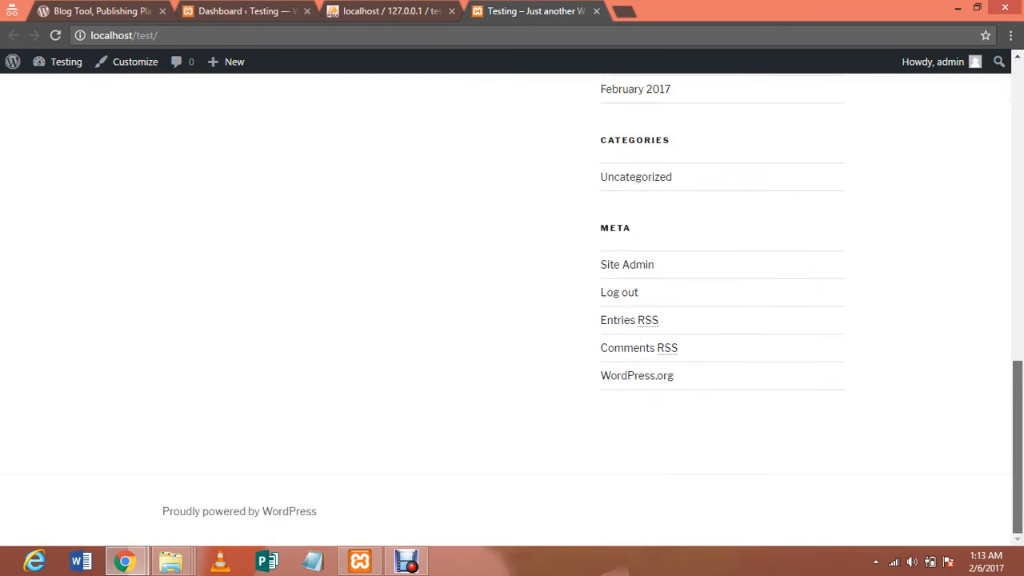
pyautogui.scroll(10, 511, 304)
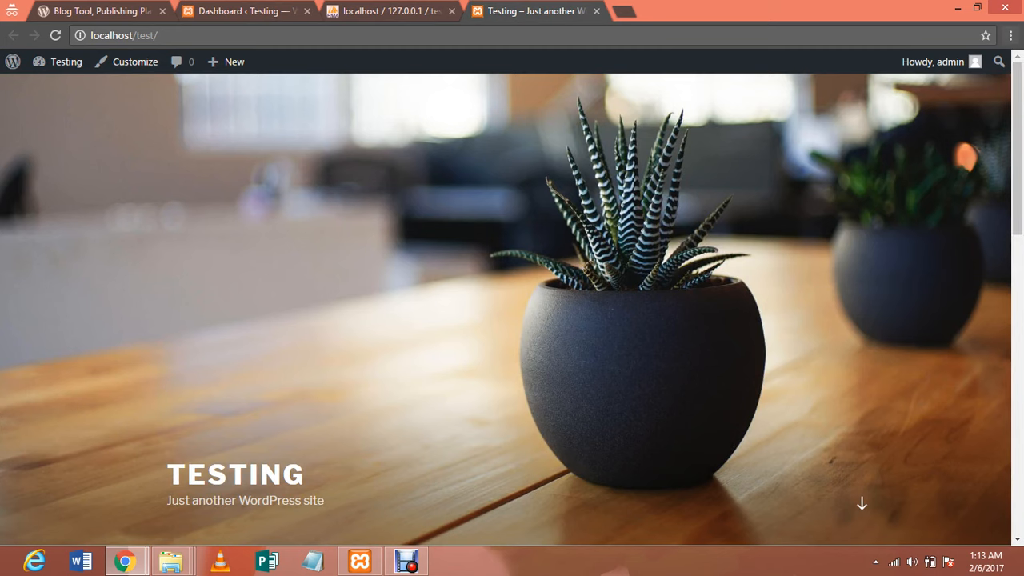
# From the dashboard's Appearance menu, open Themes, Customize, Menus and Header in background tabs
pyautogui.click(237, 11)
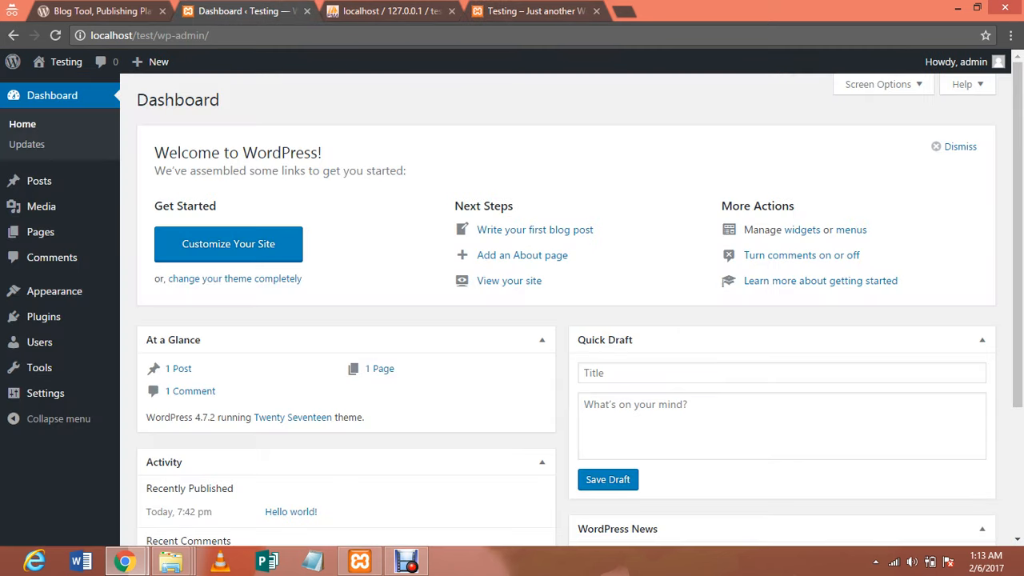
pyautogui.scroll(-2, 565, 304)
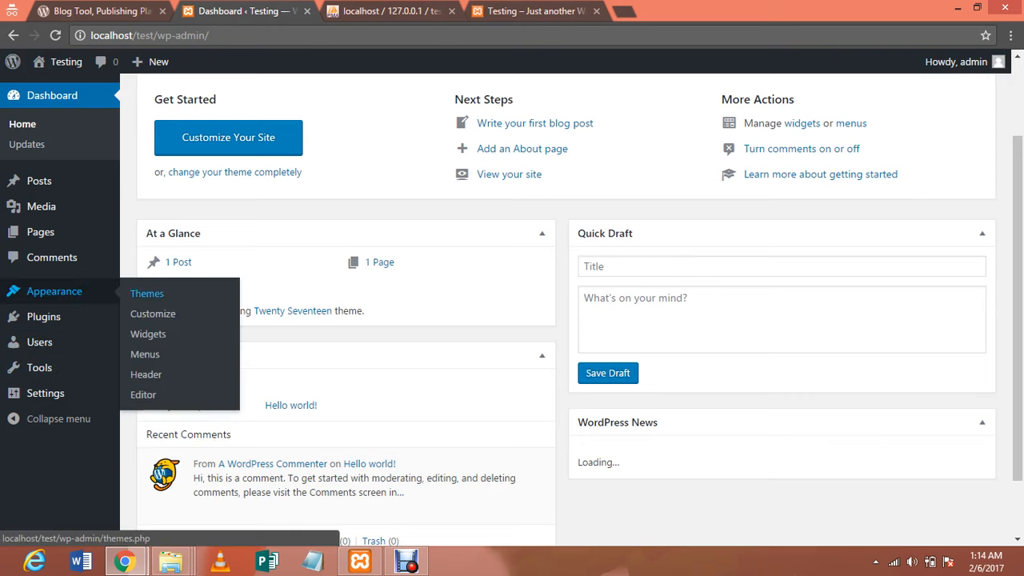
pyautogui.middleClick(146, 293)
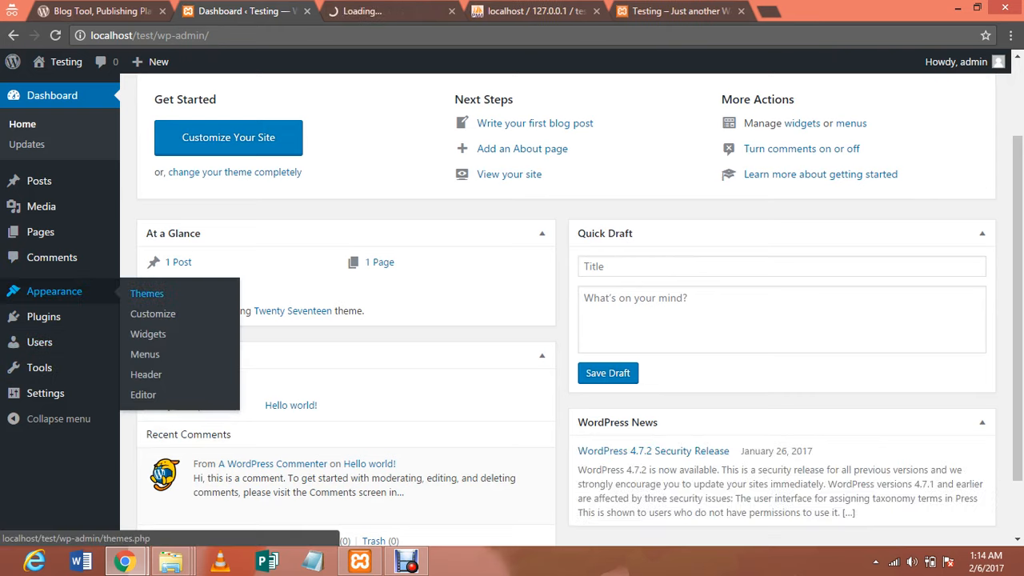
pyautogui.middleClick(152, 313)
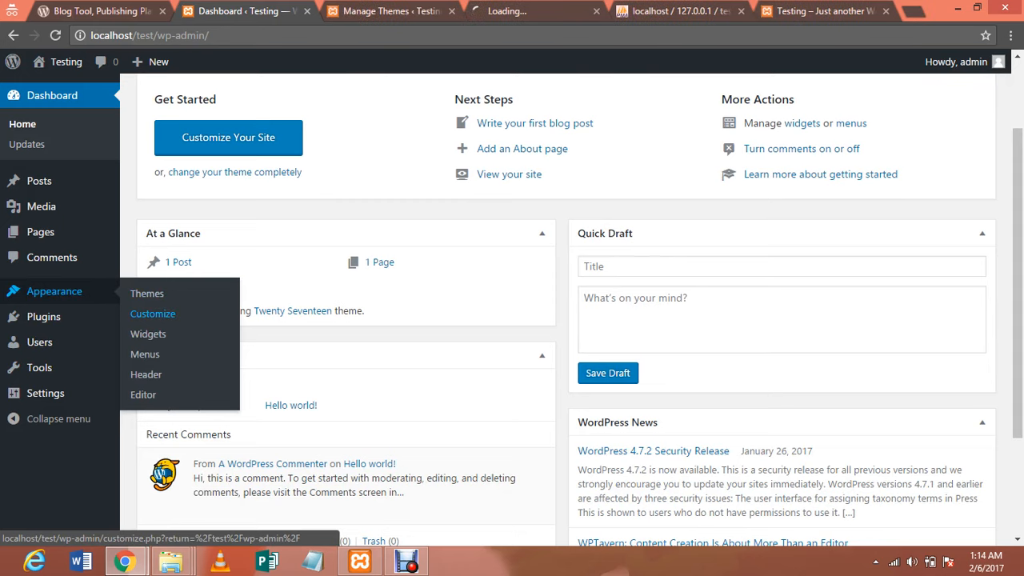
pyautogui.moveTo(55, 291)
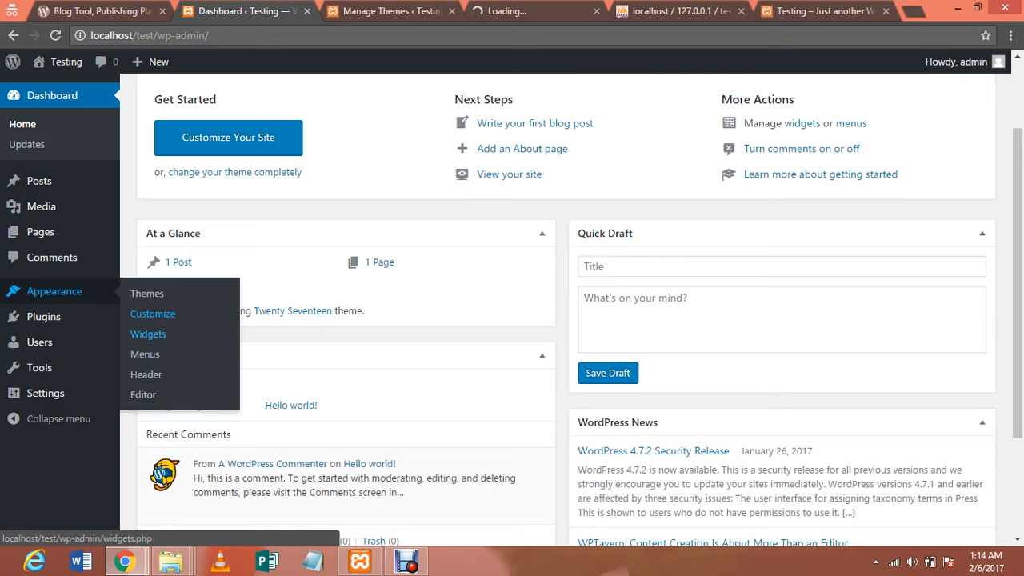
pyautogui.middleClick(145, 354)
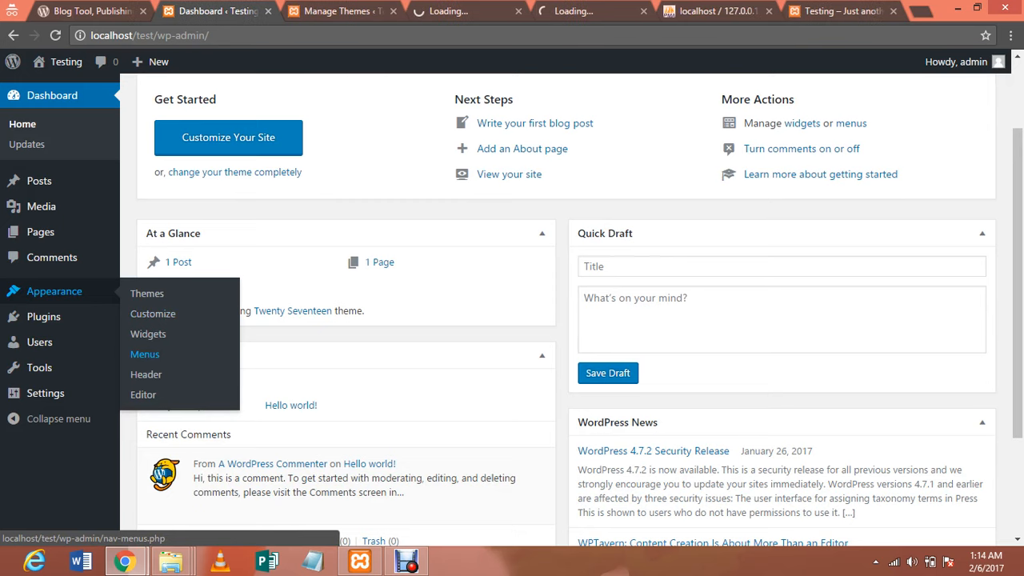
pyautogui.middleClick(146, 375)
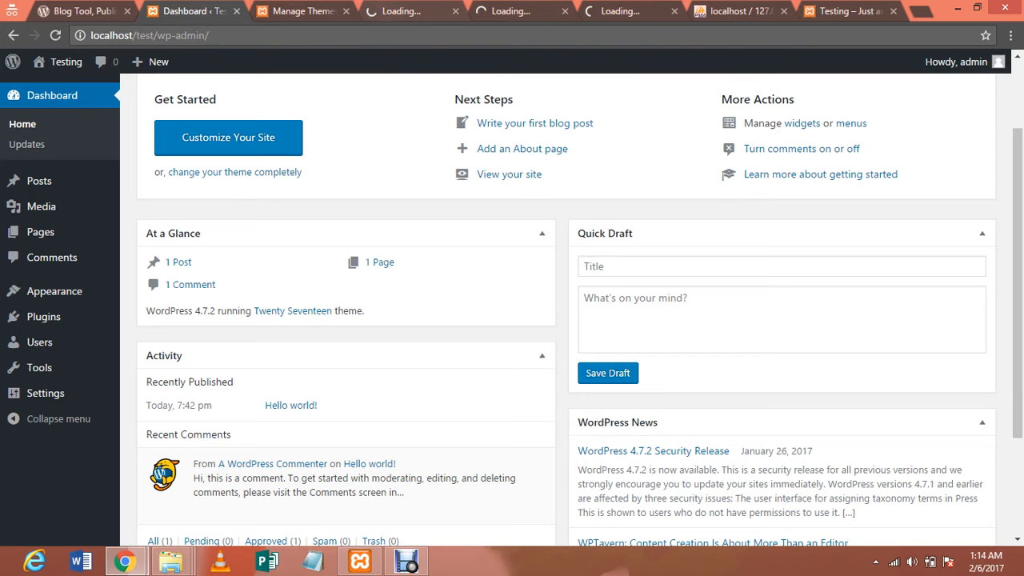
pyautogui.click(401, 11)
# Create a new empty menu named top-menu
pyautogui.click(511, 11)
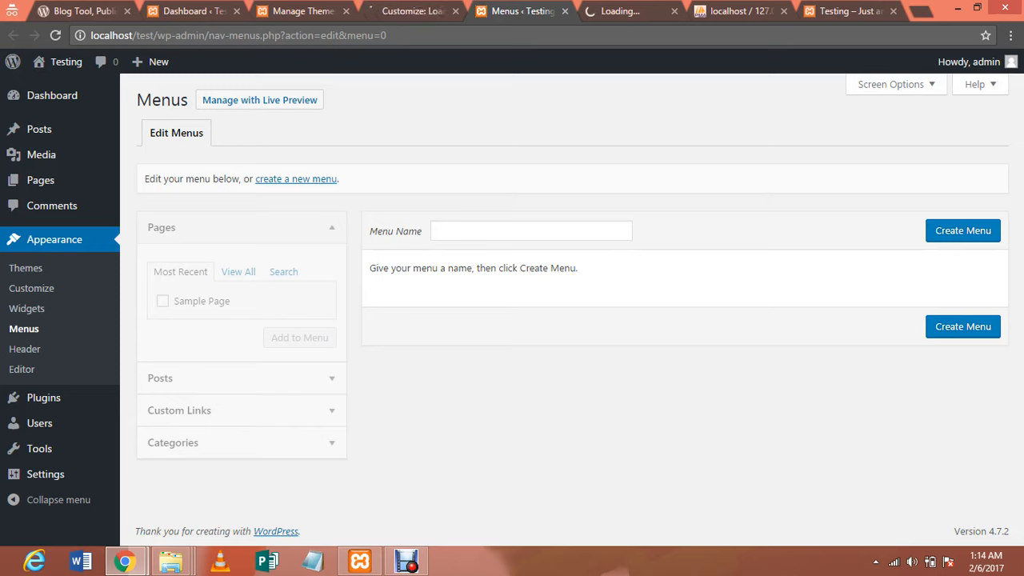
pyautogui.click(531, 231)
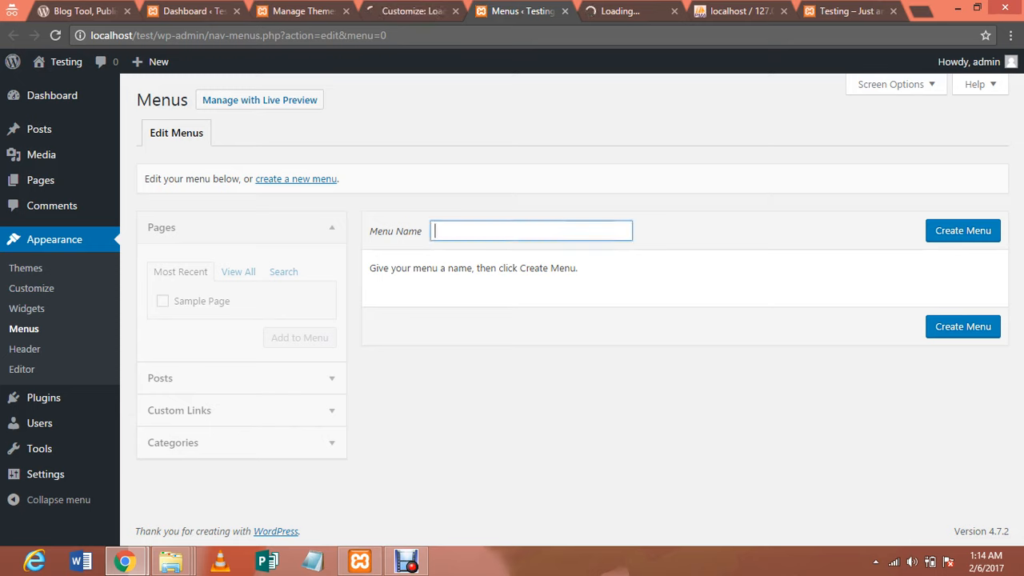
pyautogui.write('top-menu')
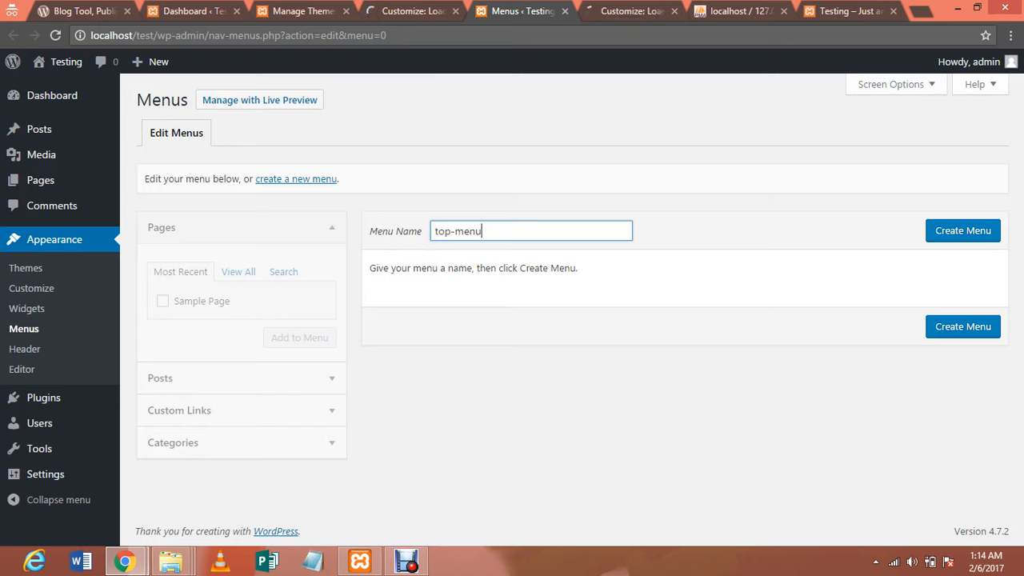
pyautogui.press('Tab')
pyautogui.press('Return')
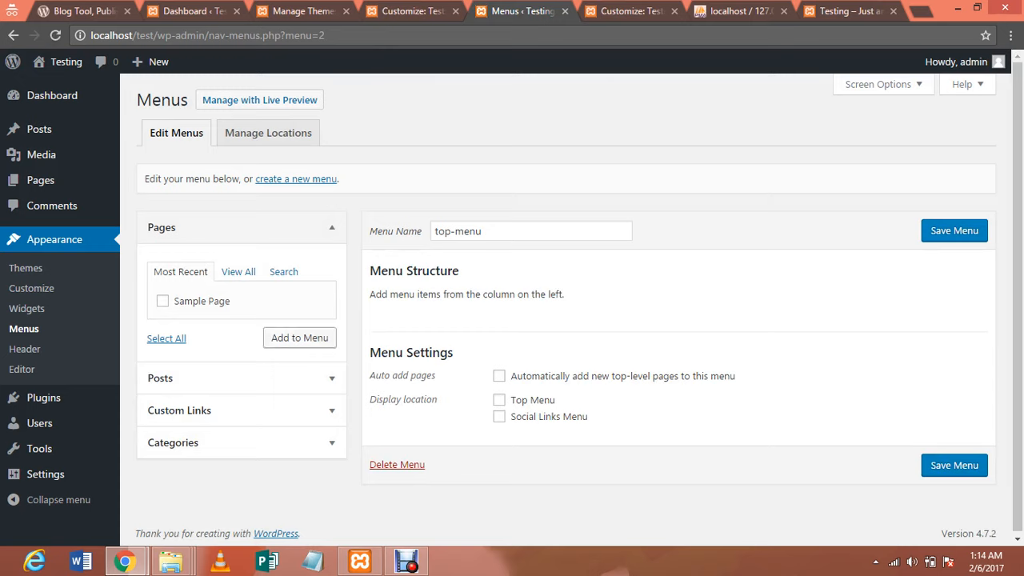
# Expand the addable item sections and open Posts > Categories in a new tab
pyautogui.click(199, 378)
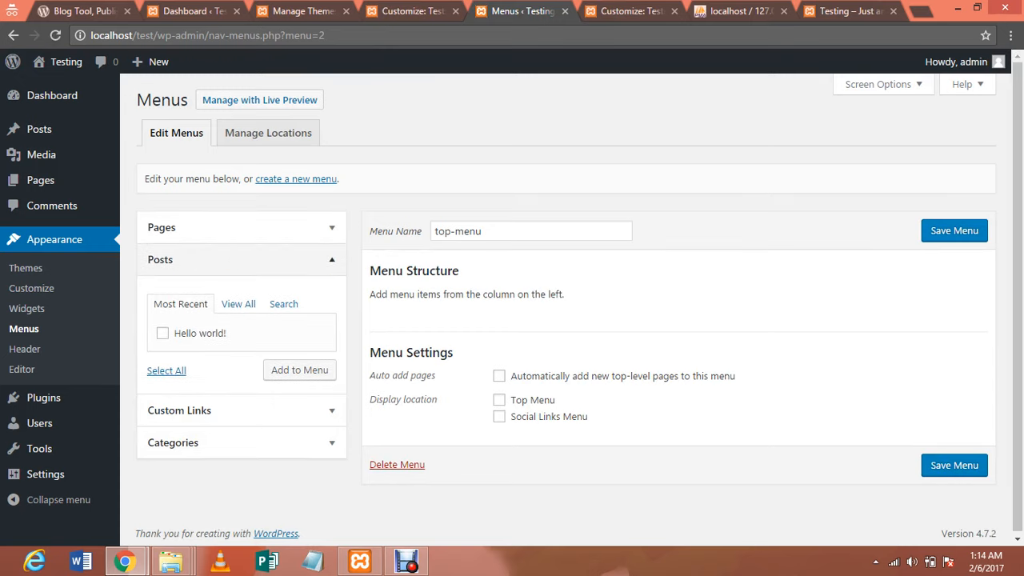
pyautogui.click(179, 410)
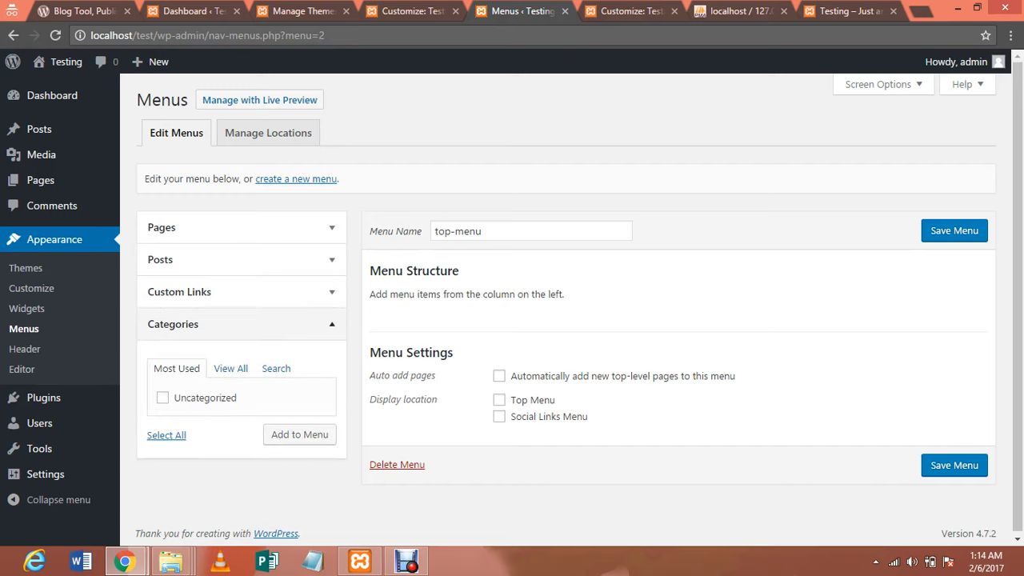
pyautogui.moveTo(39, 129)
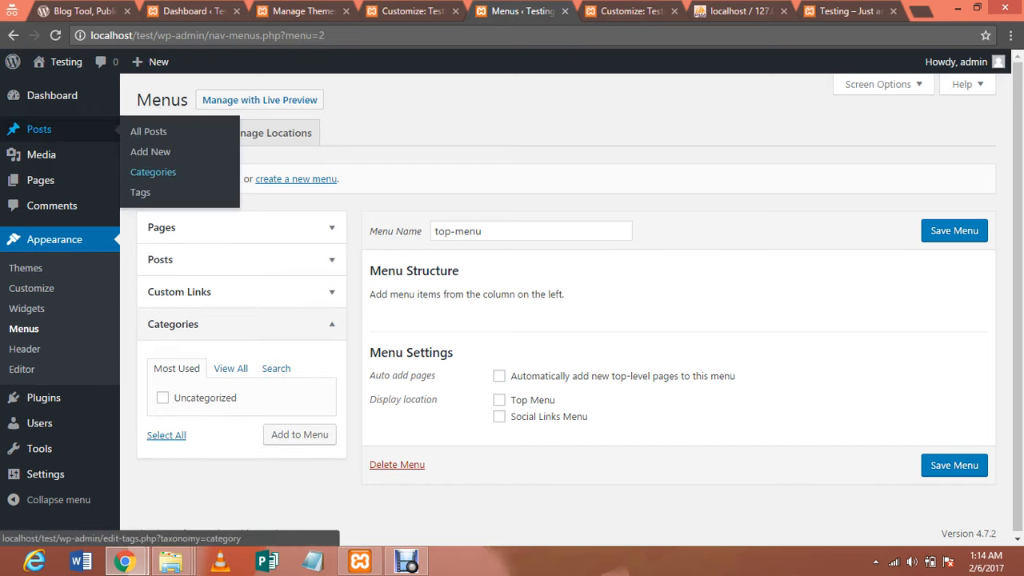
pyautogui.middleClick(153, 172)
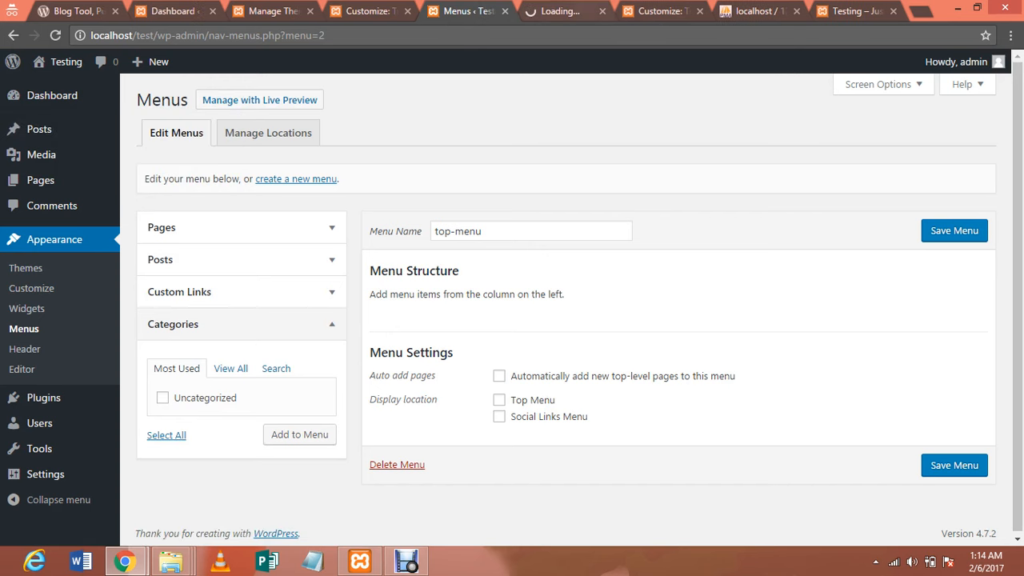
pyautogui.hotkey('ctrl', 'Tab')
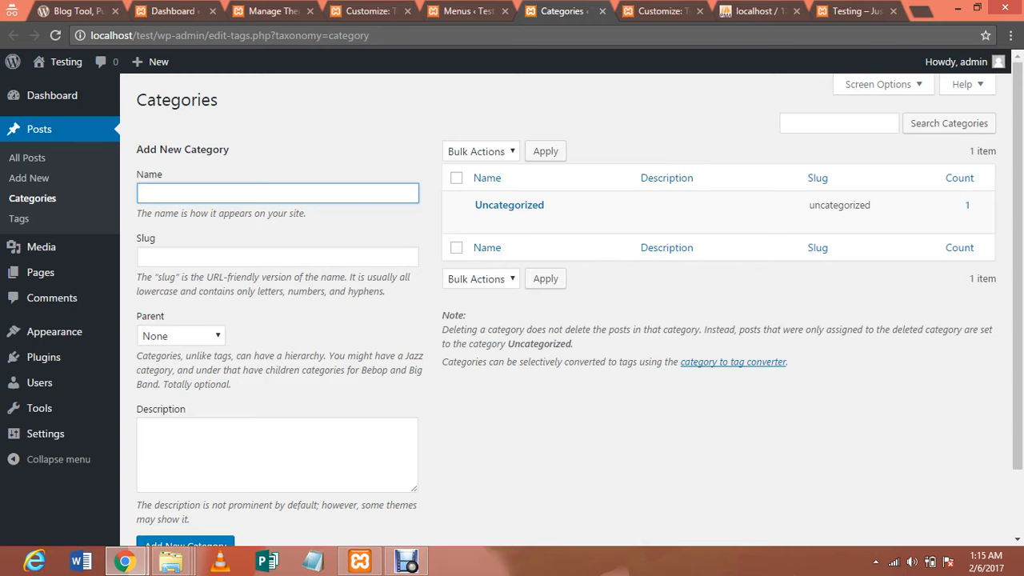
# Add the post categories test1 and test2
pyautogui.write('test1')
pyautogui.press('Tab')
pyautogui.press('Tab')
pyautogui.press('Tab')
pyautogui.press('Tab')
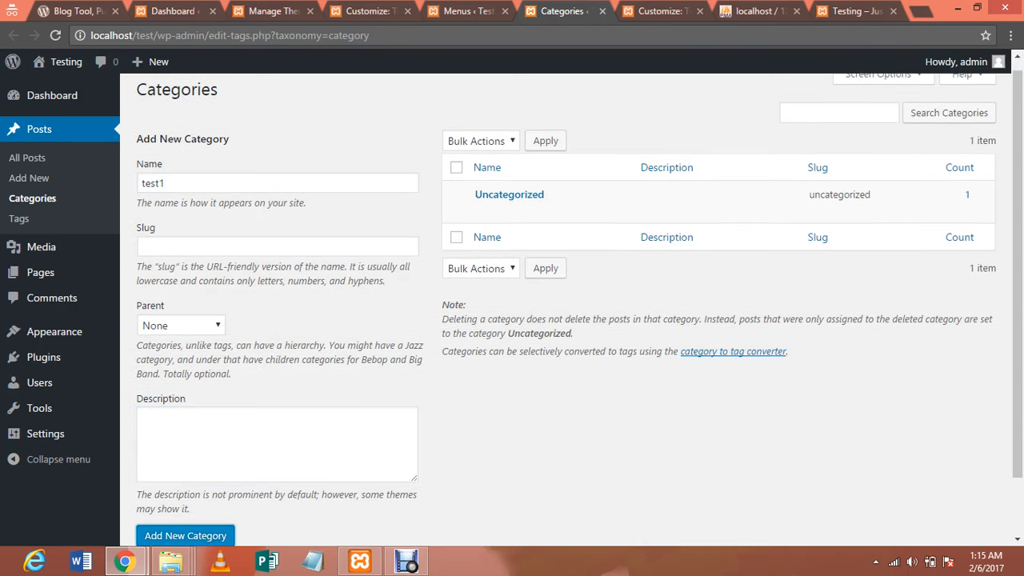
pyautogui.press('Return')
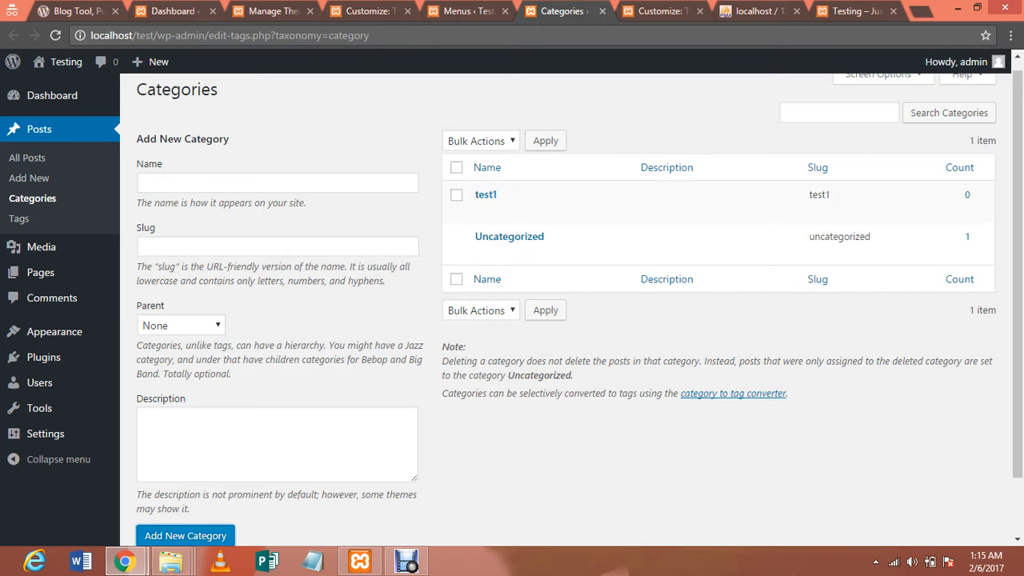
pyautogui.click(277, 183)
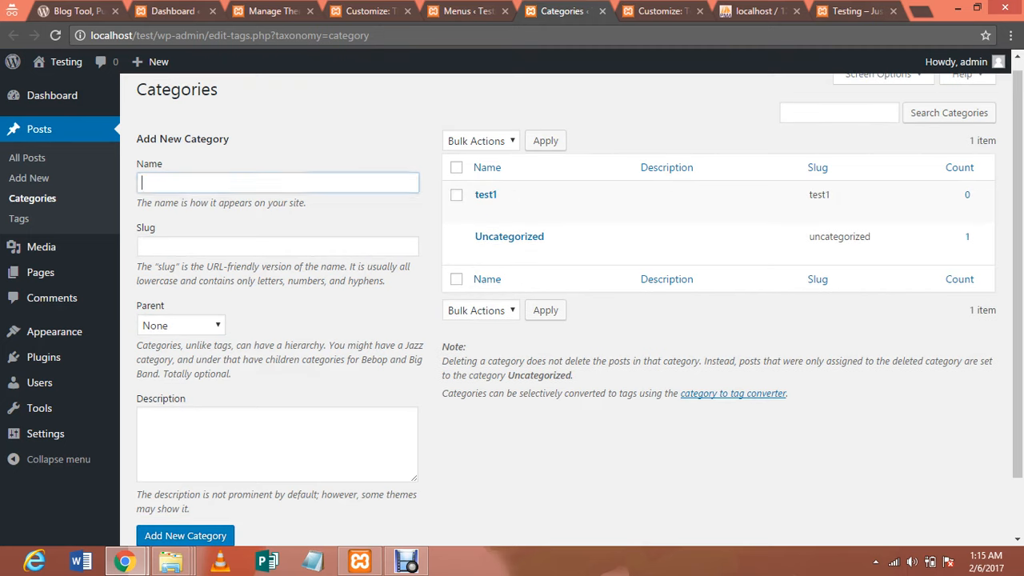
pyautogui.write('test2')
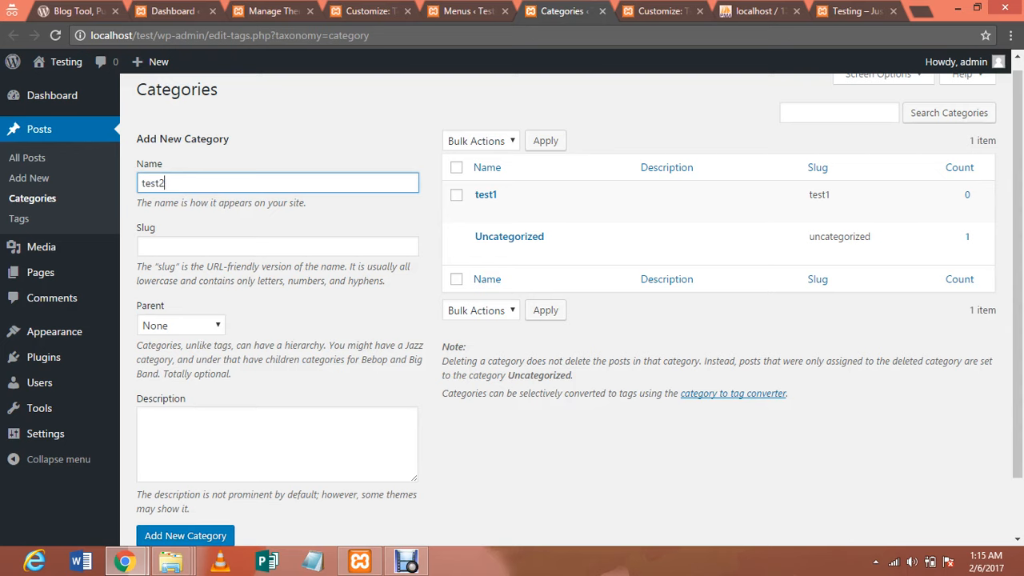
pyautogui.press('Tab')
pyautogui.press('Tab')
pyautogui.press('Tab')
pyautogui.press('Tab')
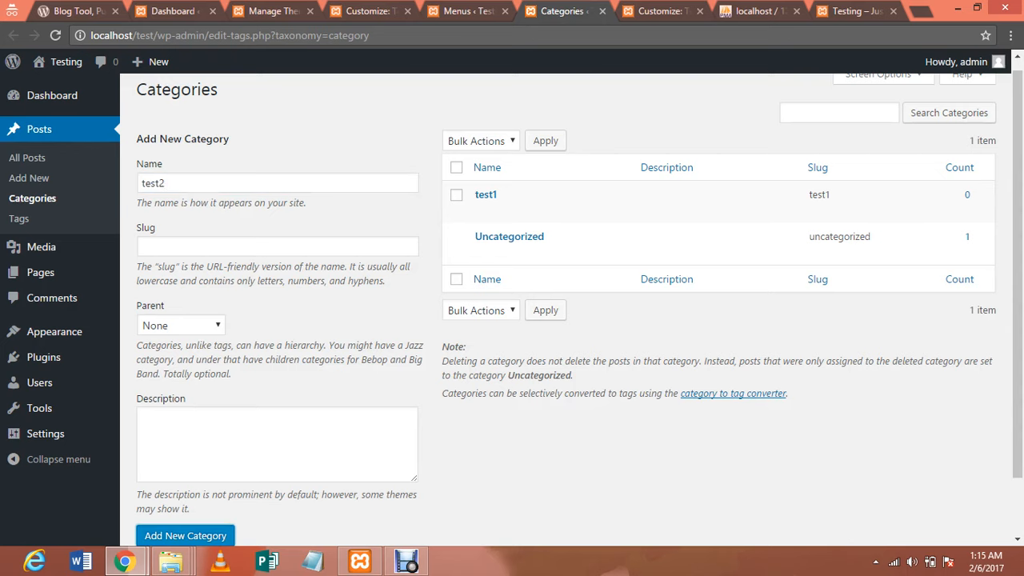
pyautogui.press('Return')
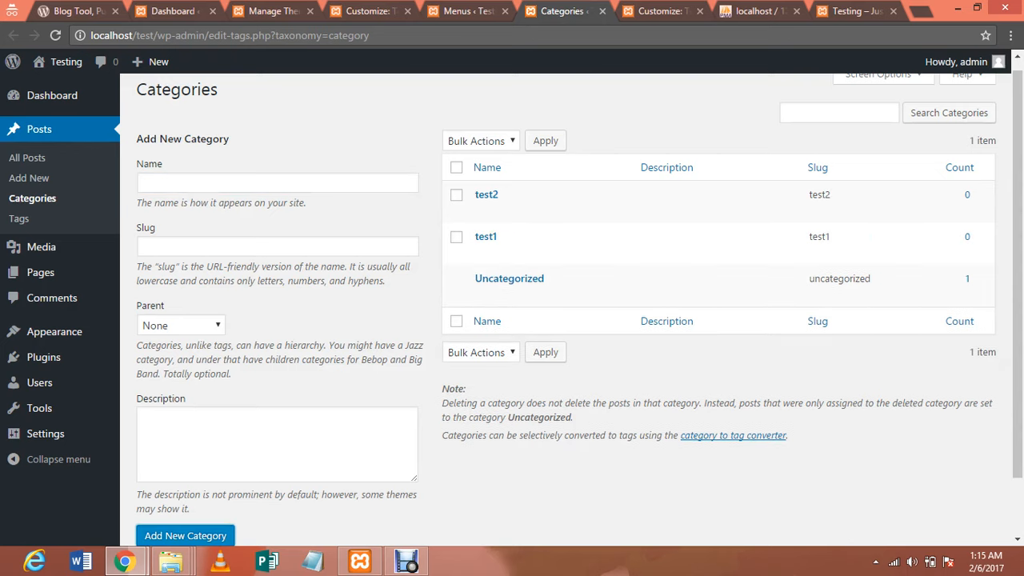
# Add the post categories test3 and test4
pyautogui.write('test')
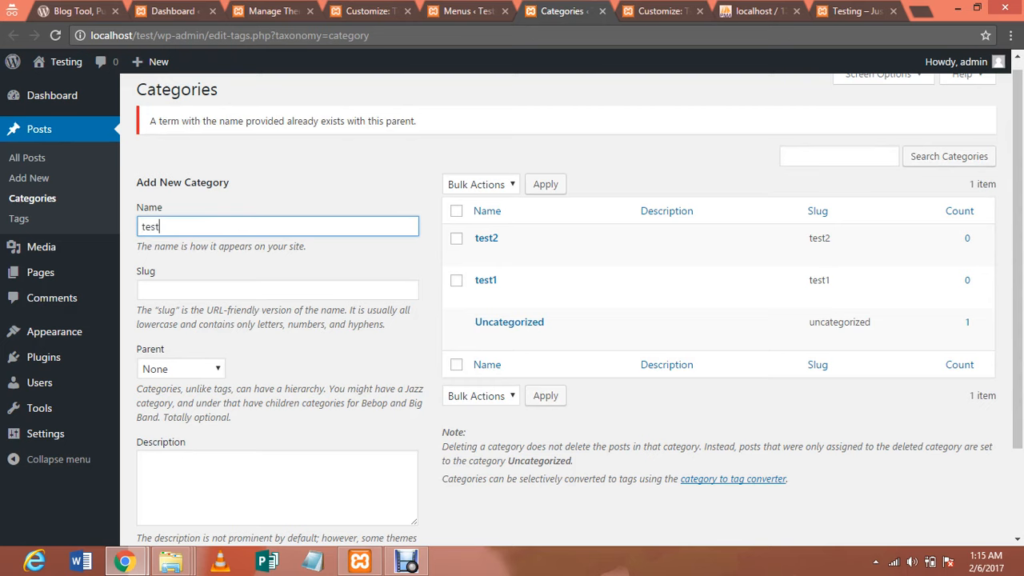
pyautogui.write('3')
pyautogui.press('Return')
pyautogui.press('Tab')
pyautogui.press('Tab')
pyautogui.press('Tab')
pyautogui.press('Tab')
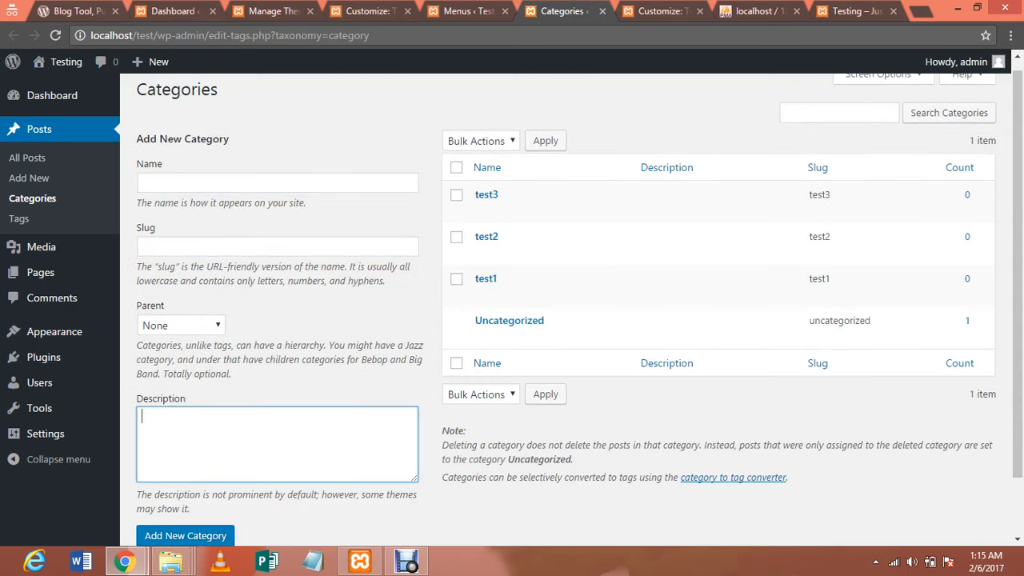
pyautogui.press('Return')
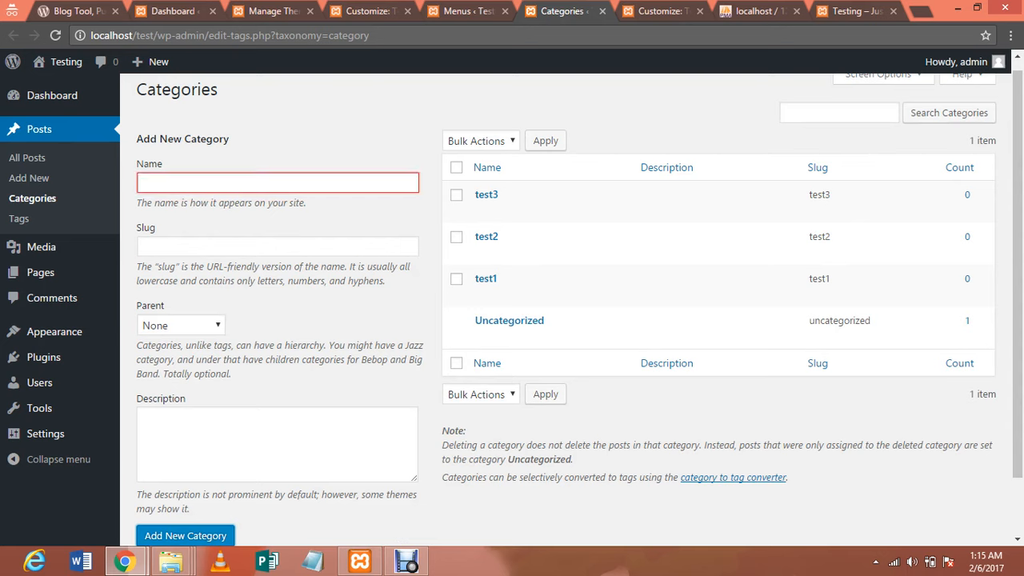
pyautogui.click(277, 182)
pyautogui.write('test4')
pyautogui.press('Return')
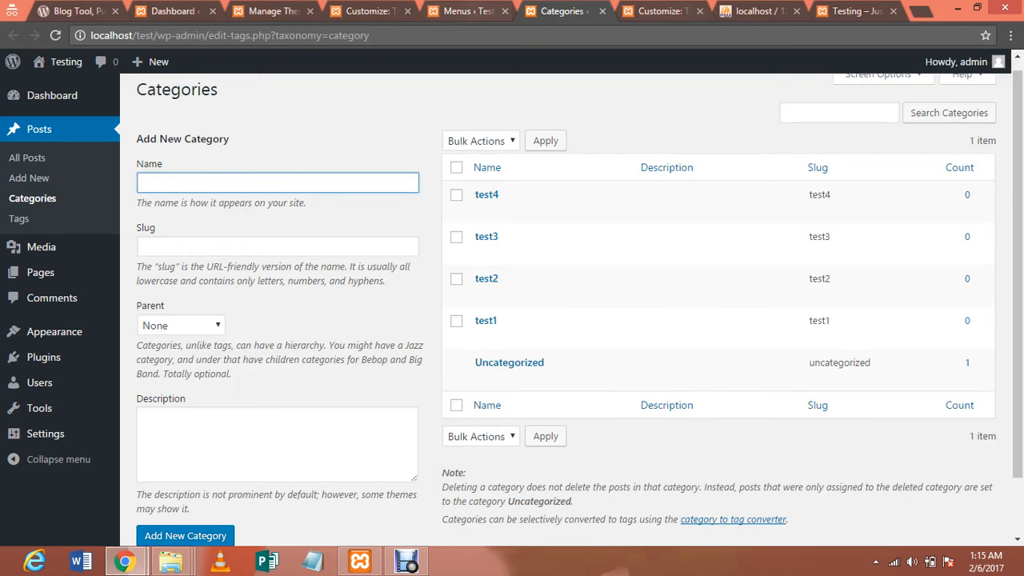
pyautogui.hotkey('ctrl', 'shift', 'Tab')
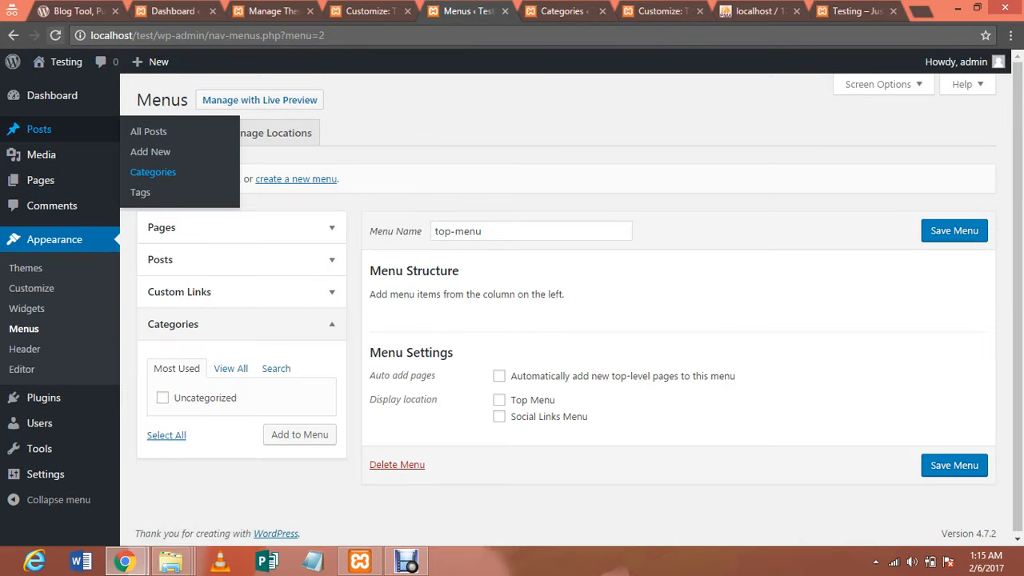
# Reload the Menus page and add categories test1, test2, test3 and test4 to top-menu
pyautogui.click(55, 35)
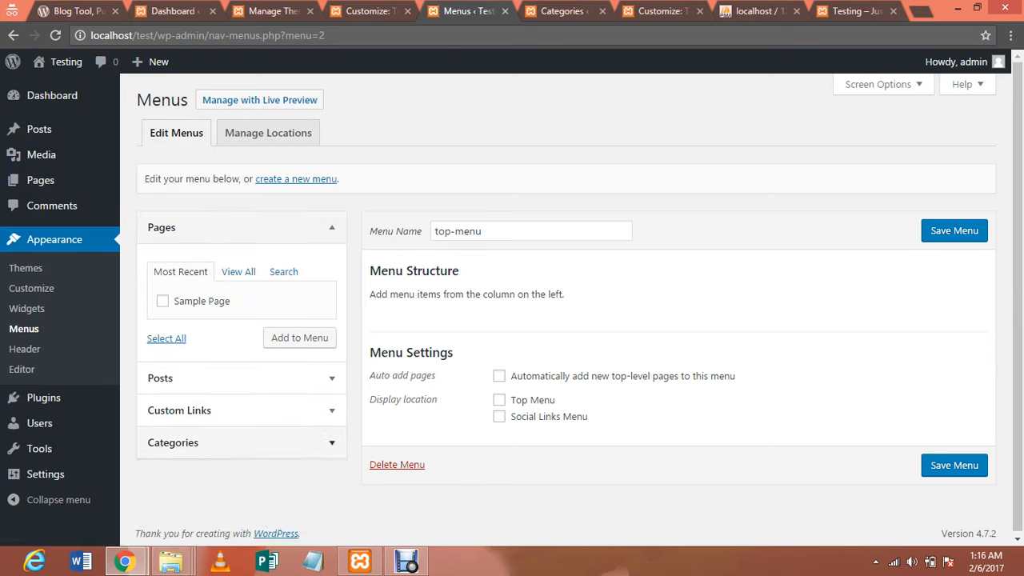
pyautogui.click(242, 443)
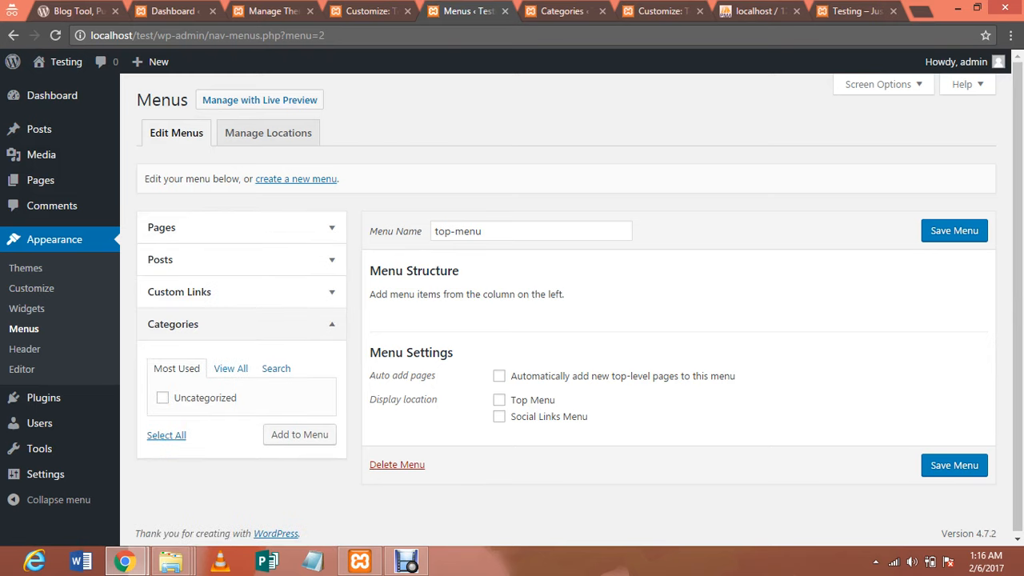
pyautogui.click(230, 368)
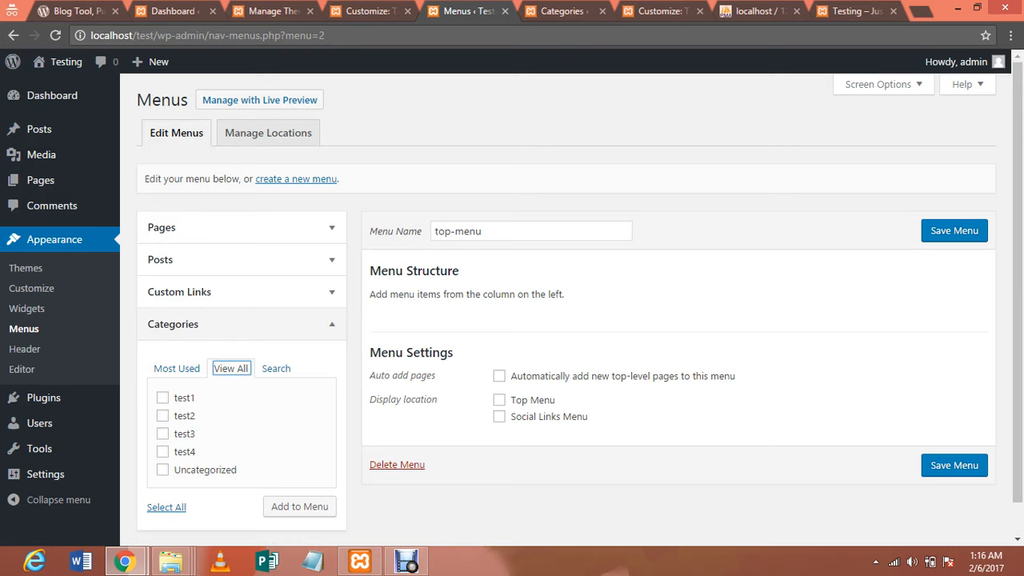
pyautogui.click(163, 398)
pyautogui.click(162, 416)
pyautogui.click(162, 434)
pyautogui.click(162, 451)
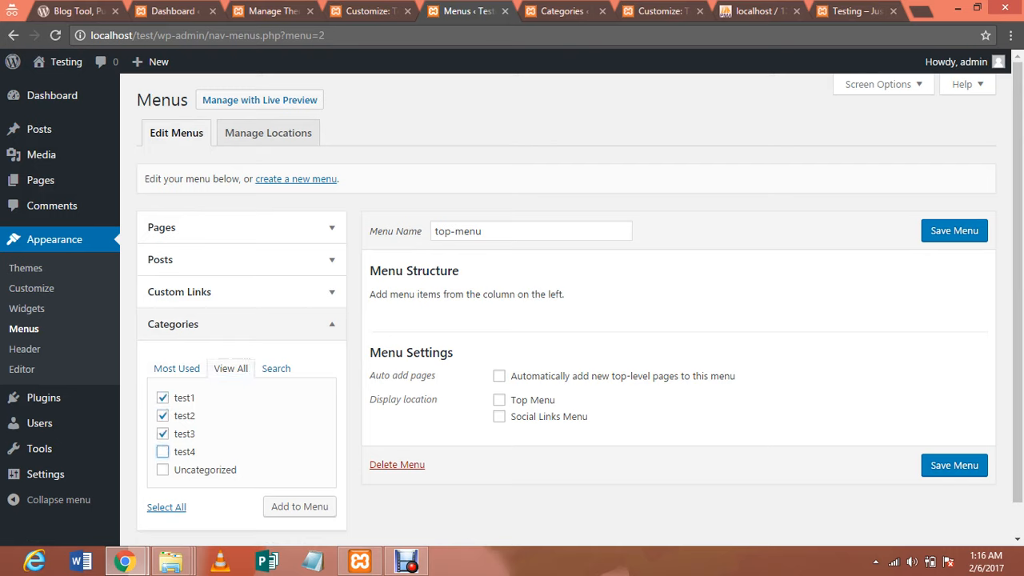
pyautogui.click(299, 507)
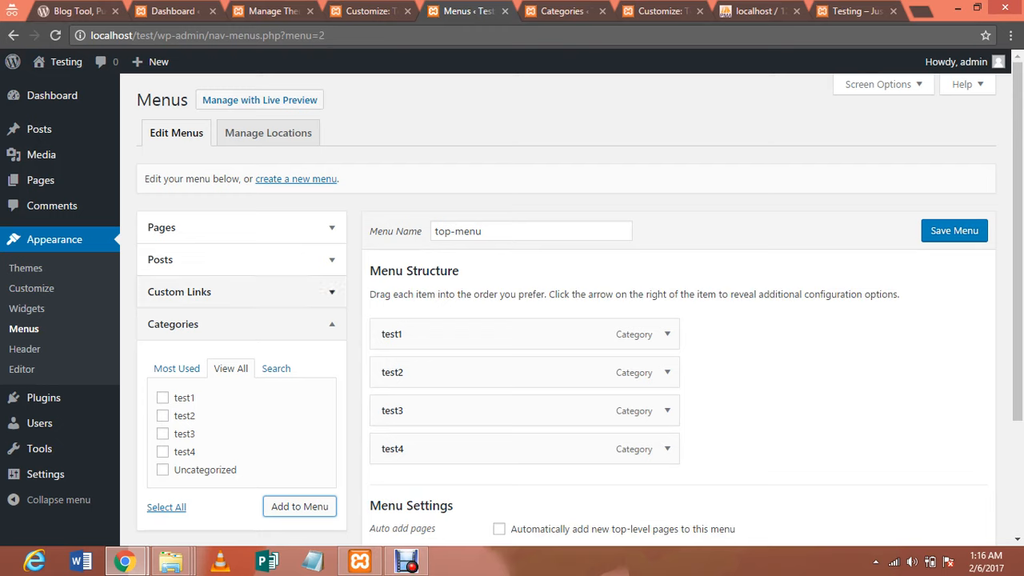
pyautogui.click(331, 292)
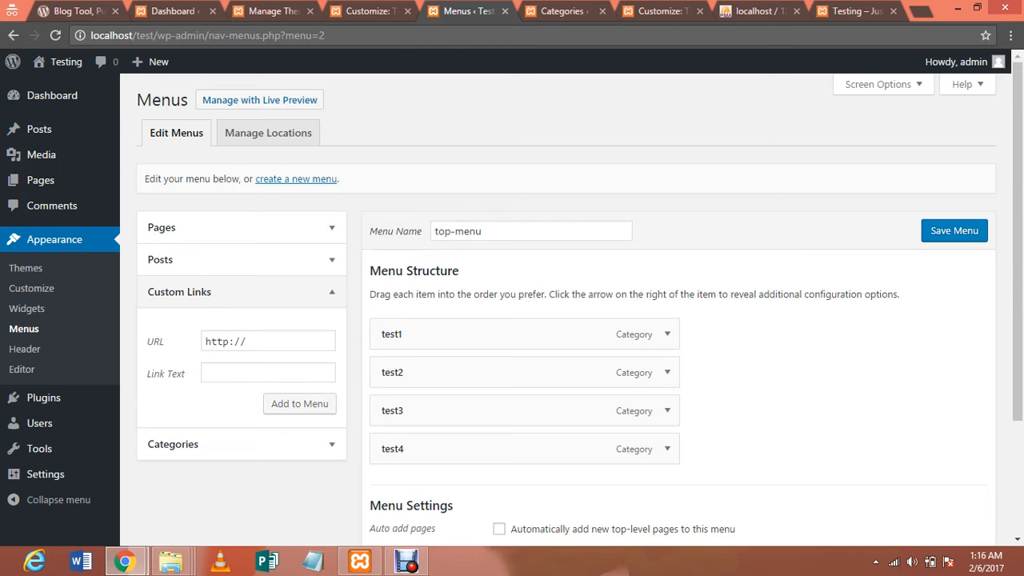
# Add a Home custom link to xyz.com and move it to the top of top-menu
pyautogui.click(268, 373)
pyautogui.write('Home')
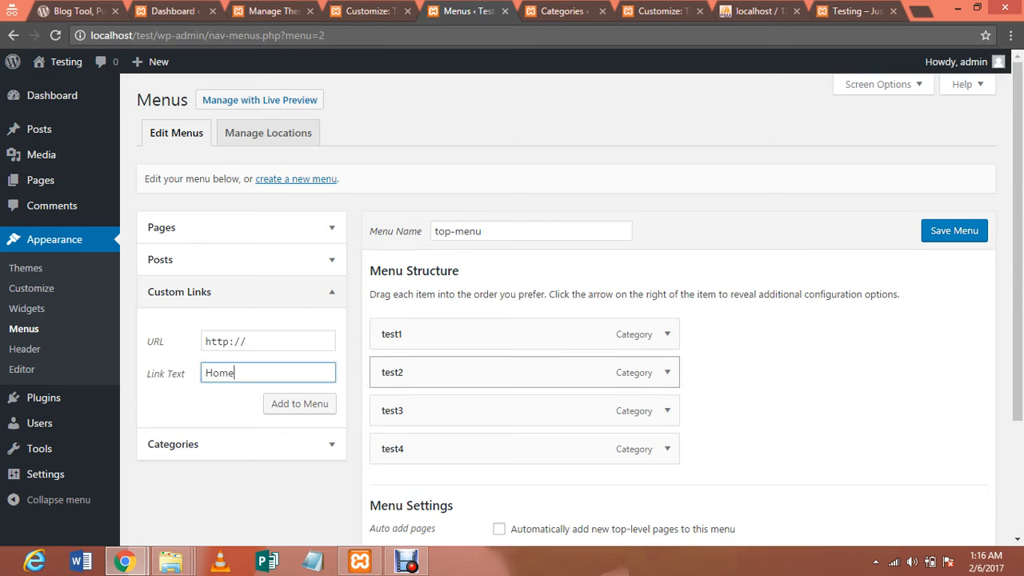
pyautogui.click(299, 403)
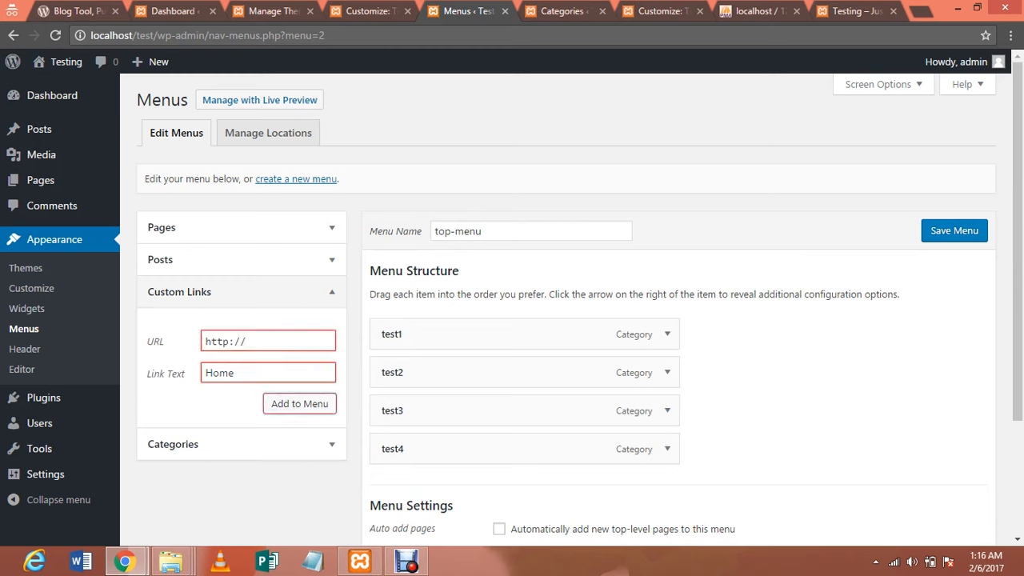
pyautogui.click(256, 341)
pyautogui.write('xyz')
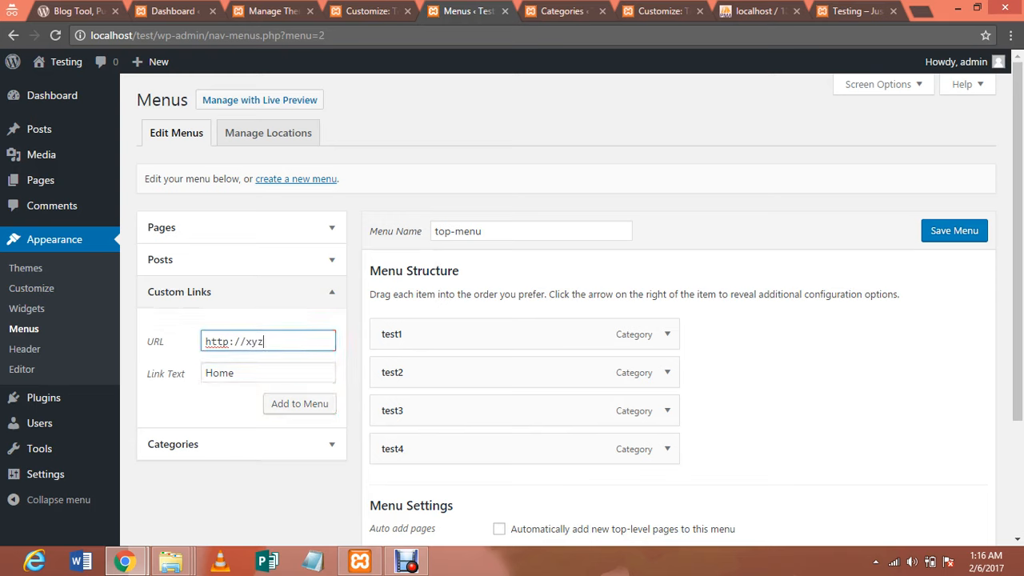
pyautogui.write('.com')
pyautogui.click(299, 404)
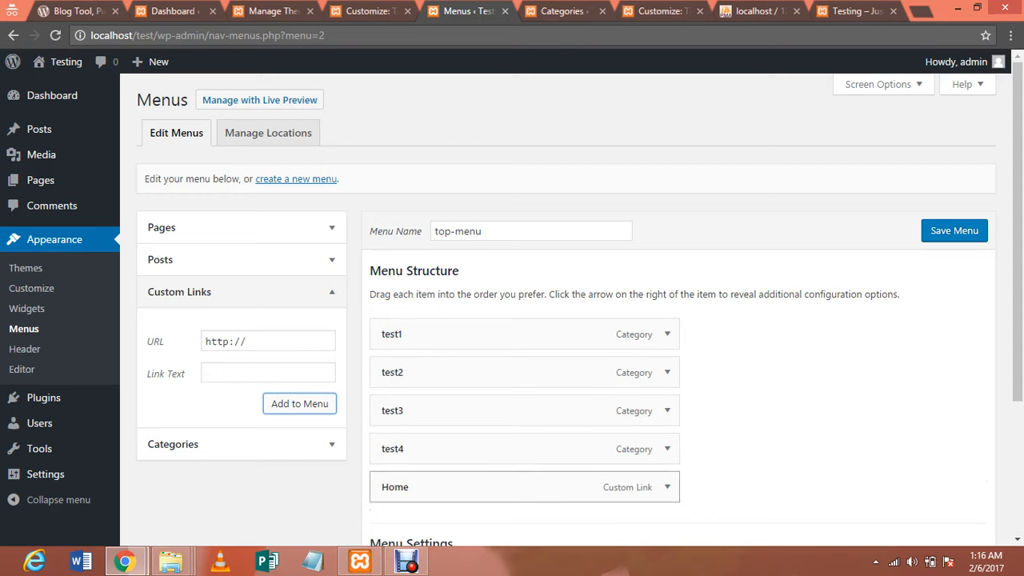
pyautogui.moveTo(479, 486); pyautogui.dragTo(475, 334)
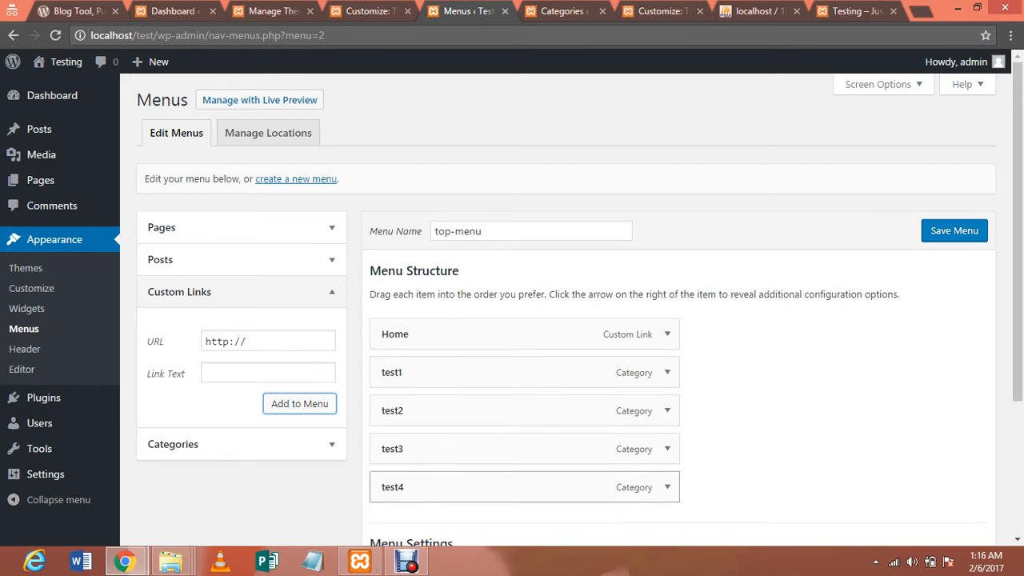
# Add a Contact custom link pointing to xyz.com/contaxt and save the menu
pyautogui.click(268, 373)
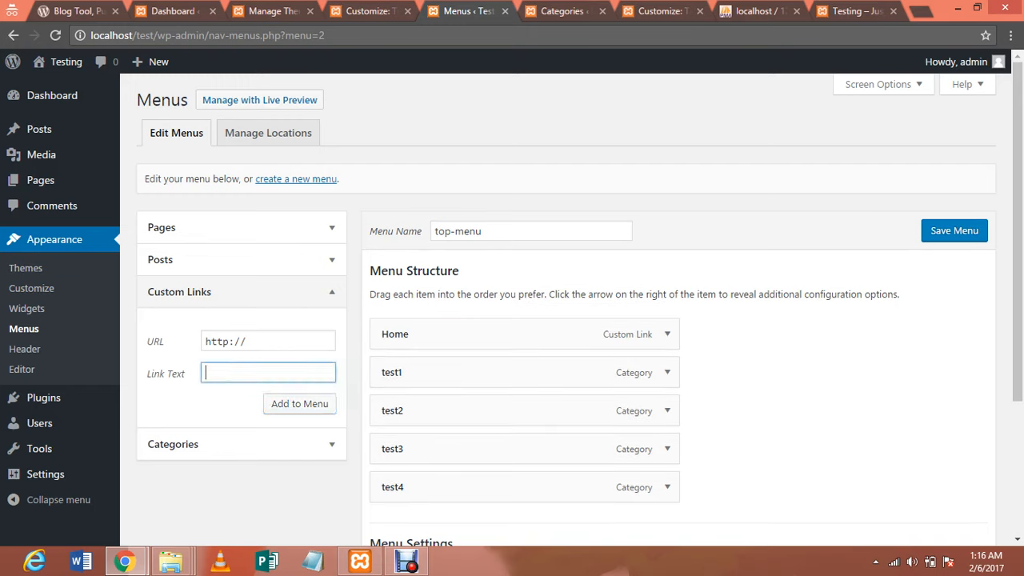
pyautogui.write('Contact')
pyautogui.click(260, 342)
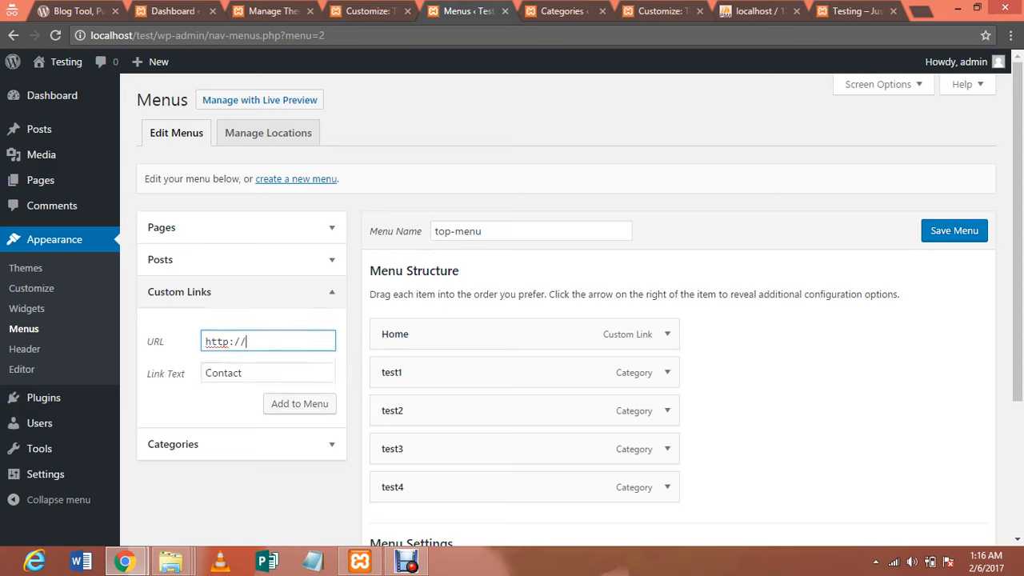
pyautogui.write('x')
pyautogui.write('yz.')
pyautogui.write('com')
pyautogui.write('/cont')
pyautogui.write('ax')
pyautogui.write('t')
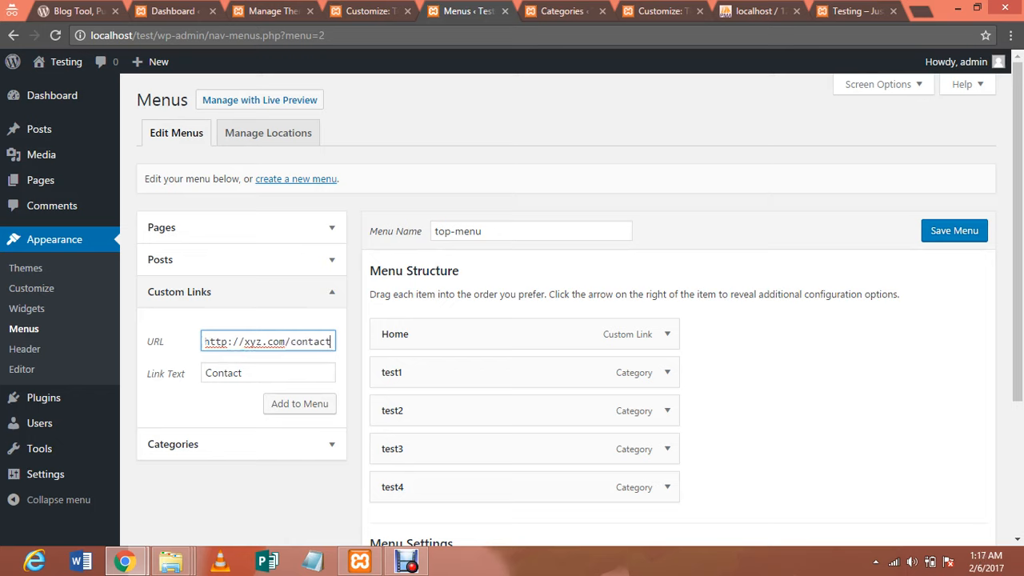
pyautogui.click(300, 403)
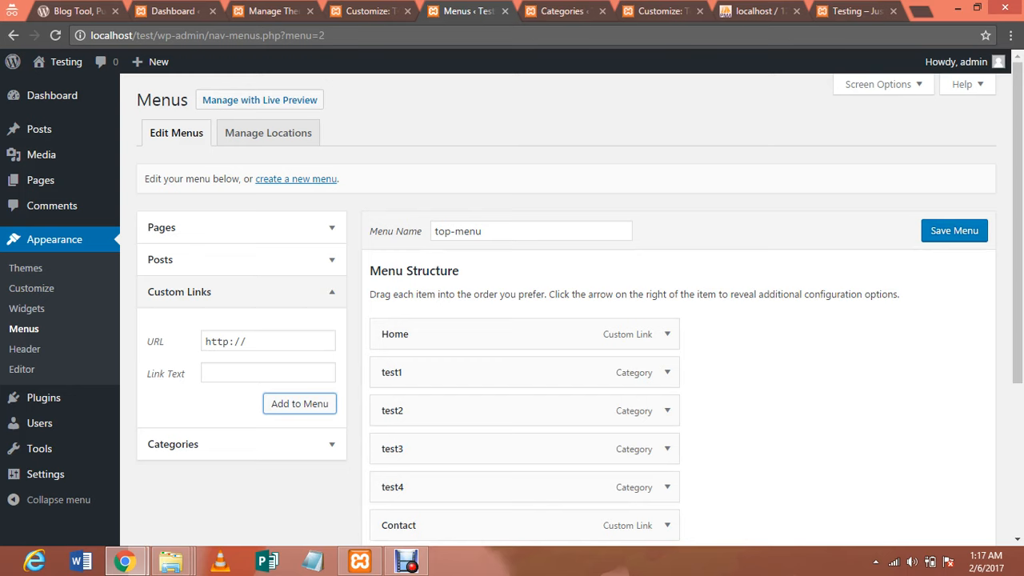
pyautogui.click(955, 231)
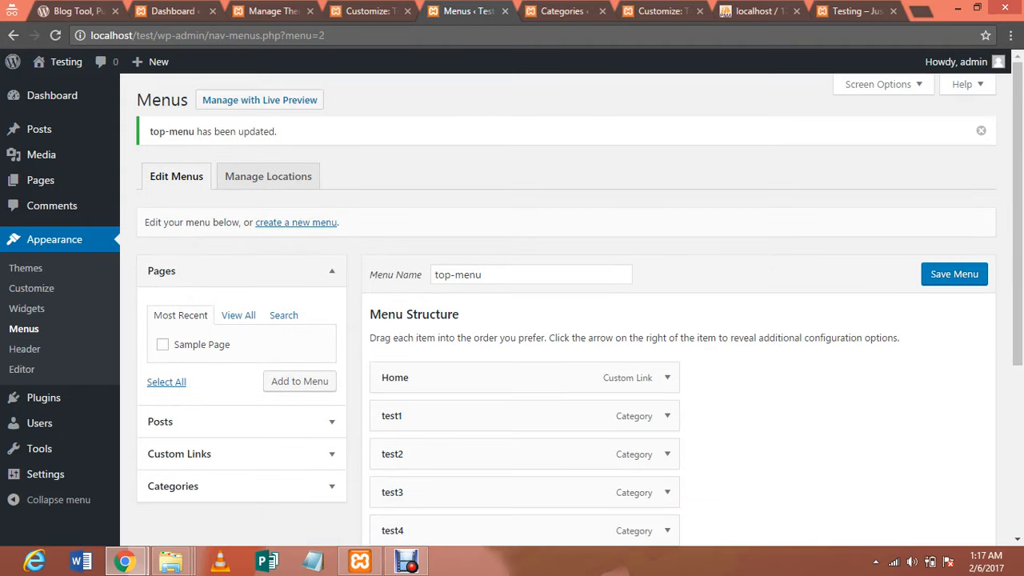
# Under Manage Locations, choose top-menu for Top Menu and save, leaving Social Links Menu unchanged
pyautogui.click(268, 176)
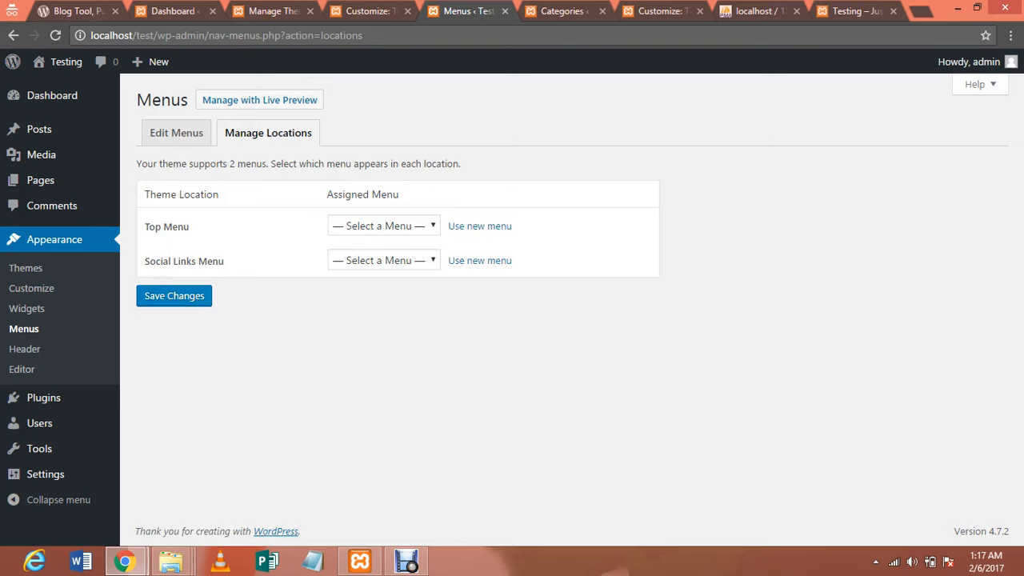
pyautogui.click(384, 225)
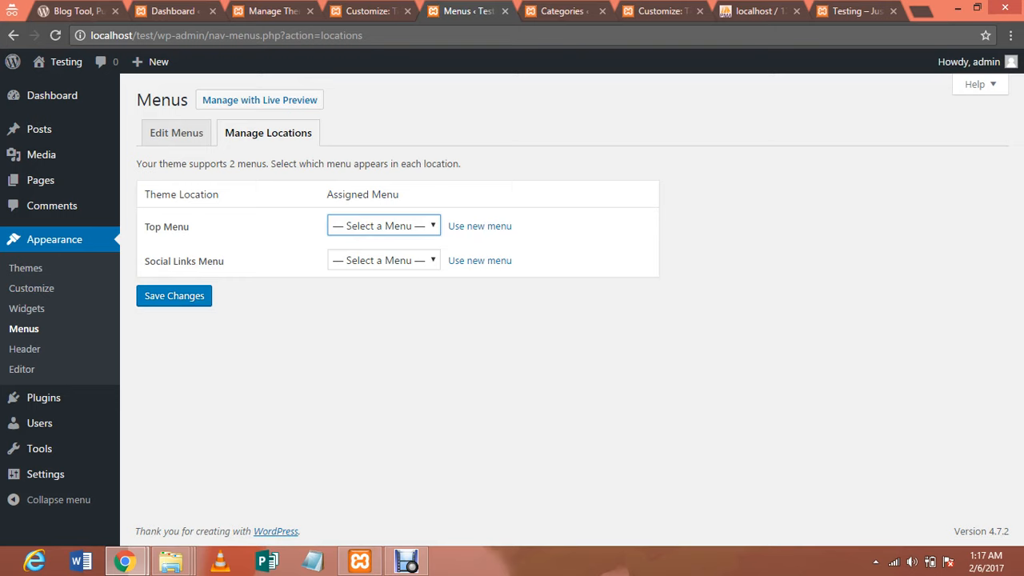
pyautogui.click(384, 226)
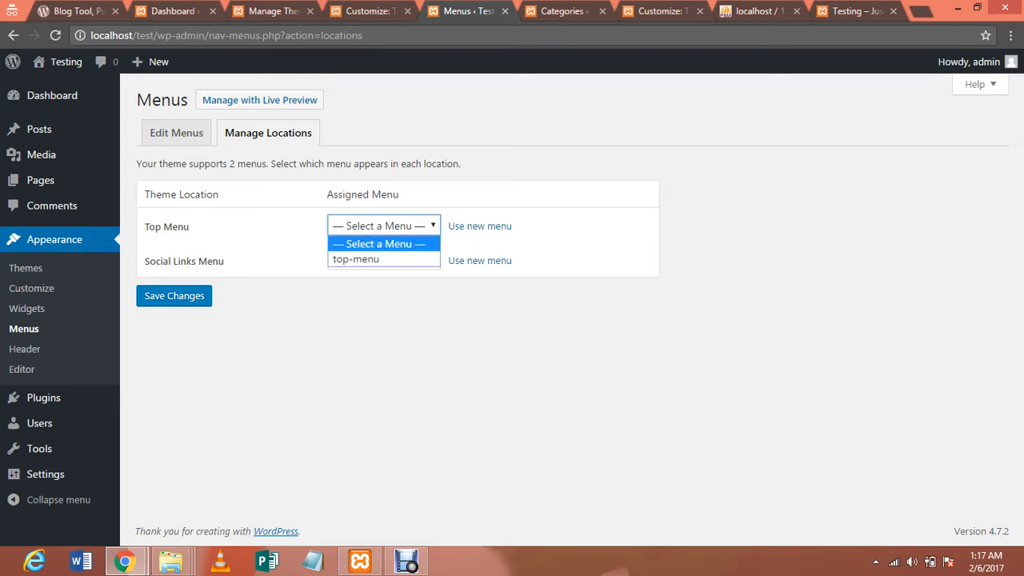
pyautogui.click(384, 259)
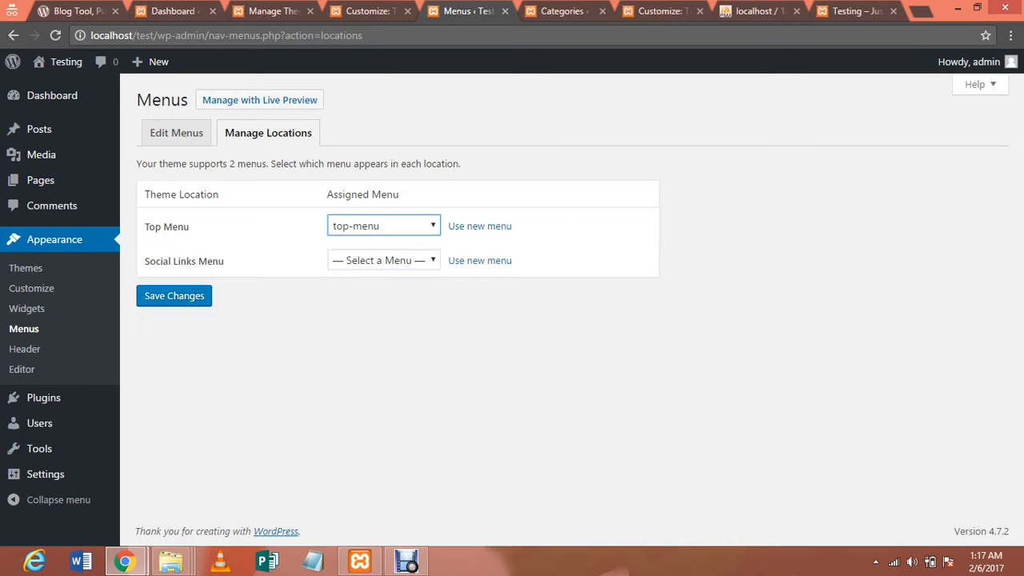
pyautogui.click(174, 295)
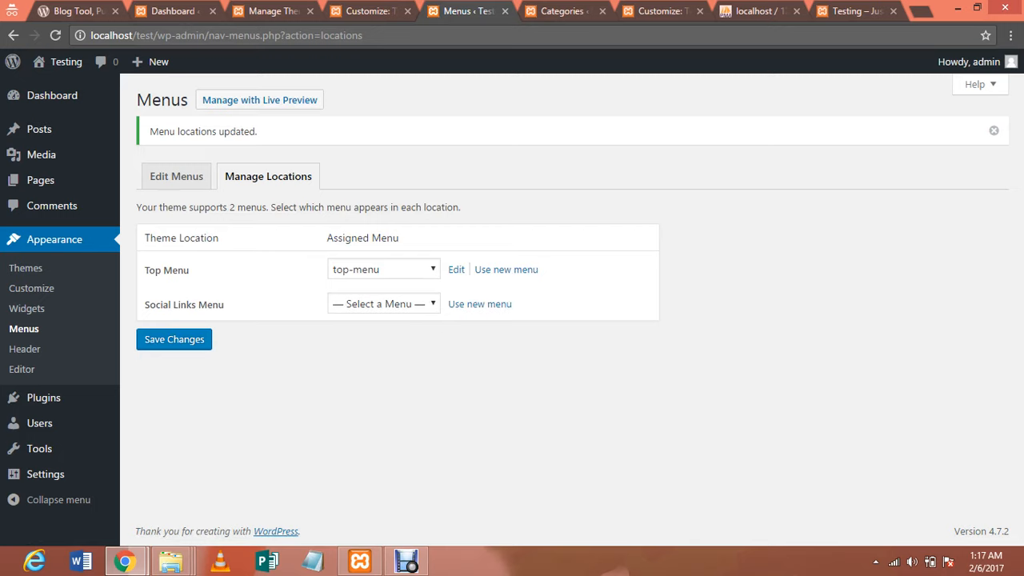
pyautogui.click(384, 303)
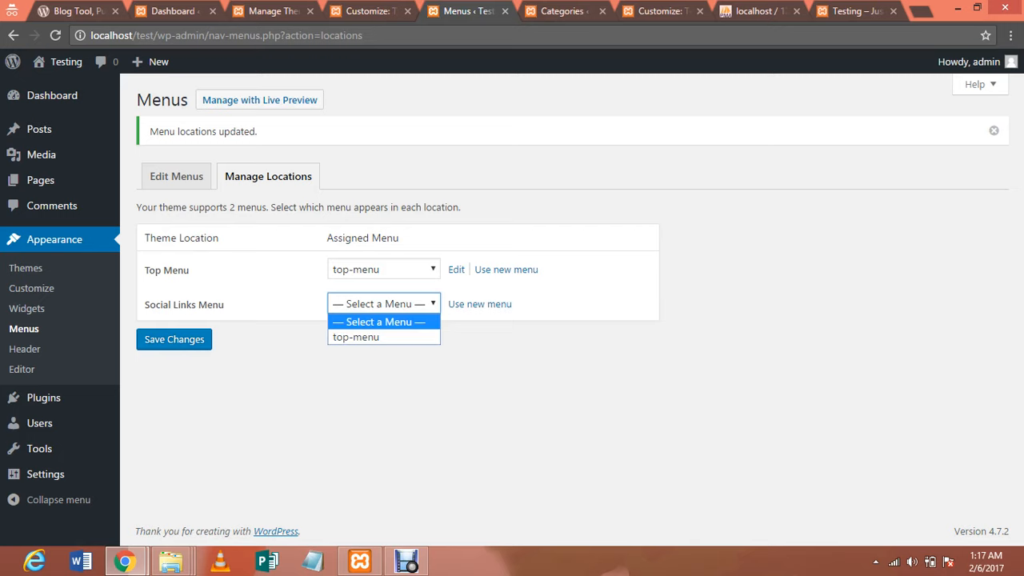
pyautogui.press('Escape')
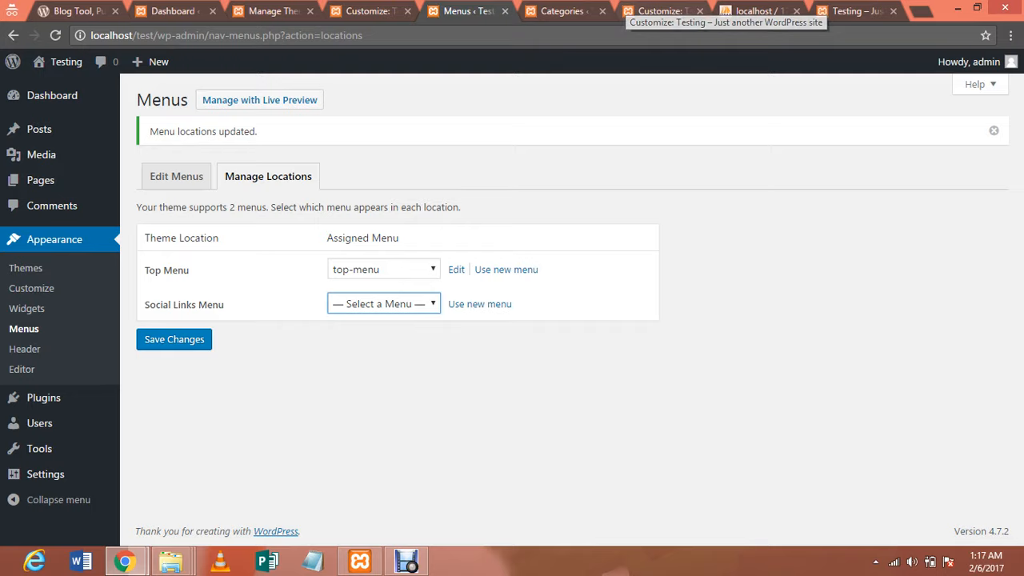
pyautogui.click(658, 11)
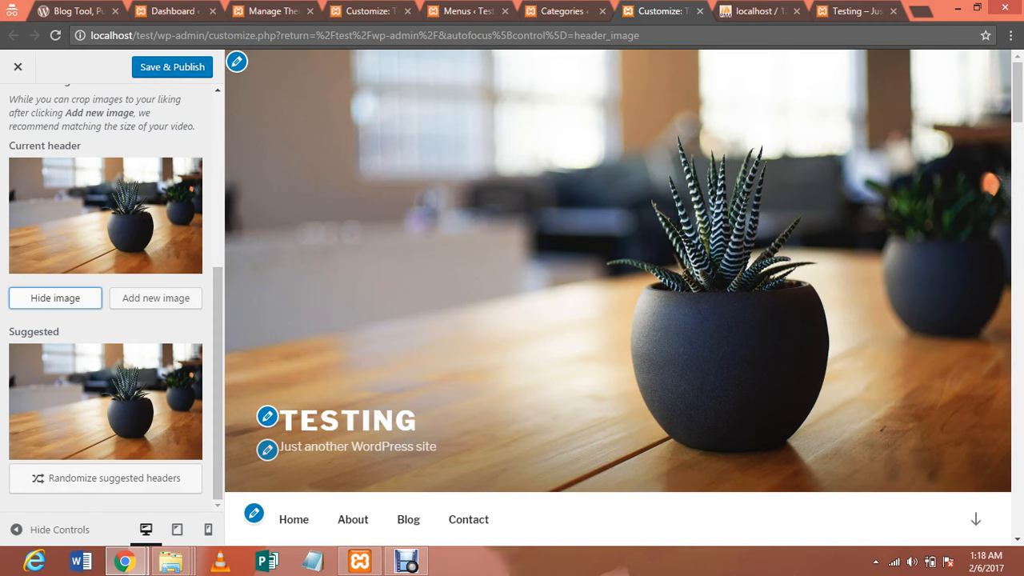
# Hide the header image under Header Media and return to the main Customizer sections
pyautogui.click(55, 298)
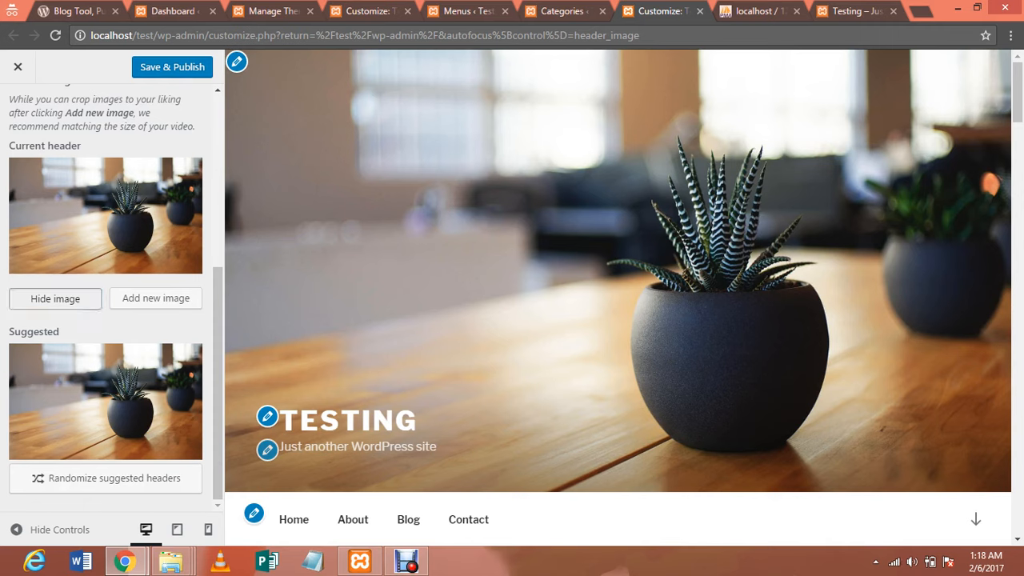
pyautogui.click(55, 298)
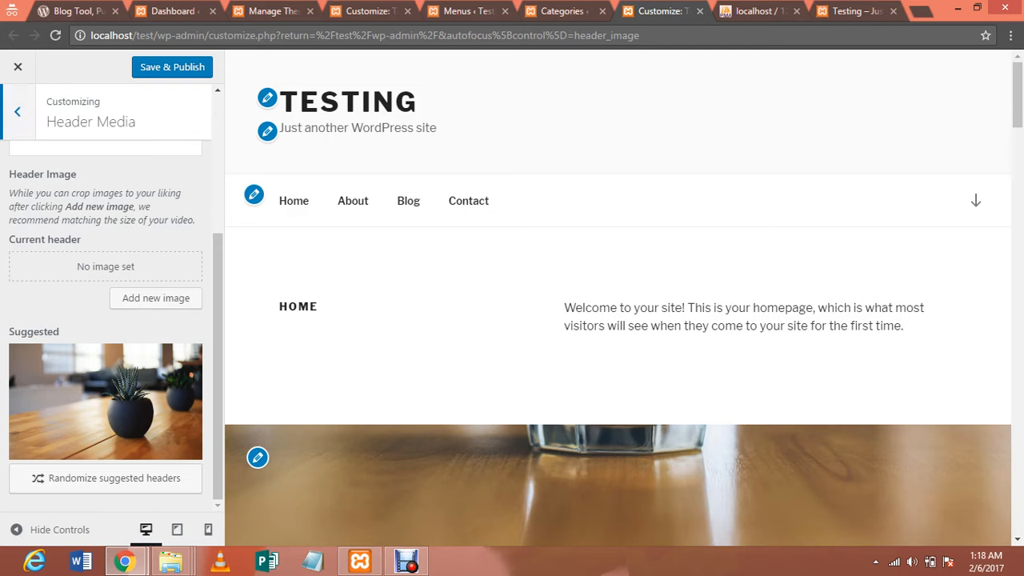
pyautogui.click(16, 111)
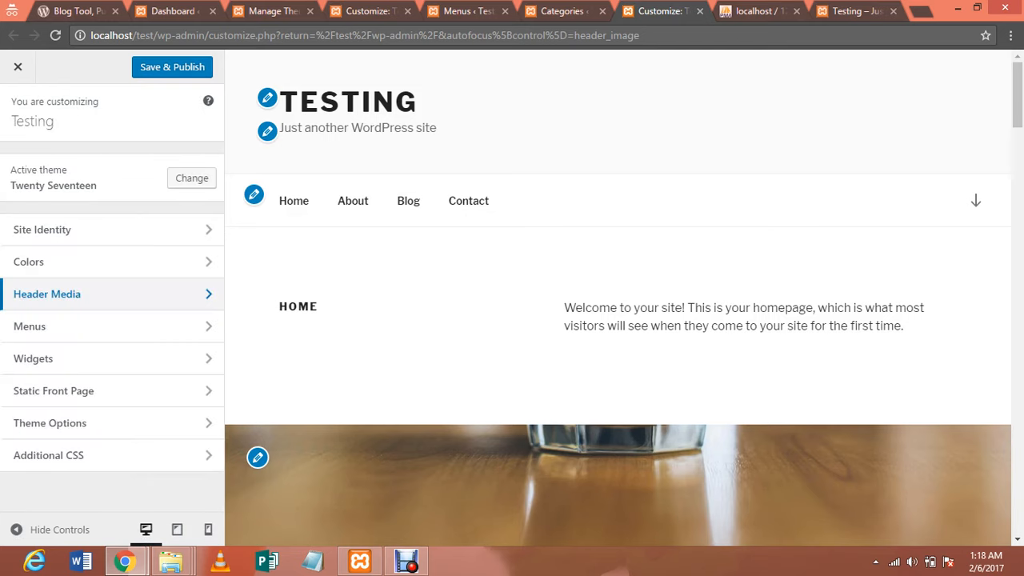
# Replace the Site Identity tagline with 'testing the wordpress site' and return to the sections list
pyautogui.click(48, 230)
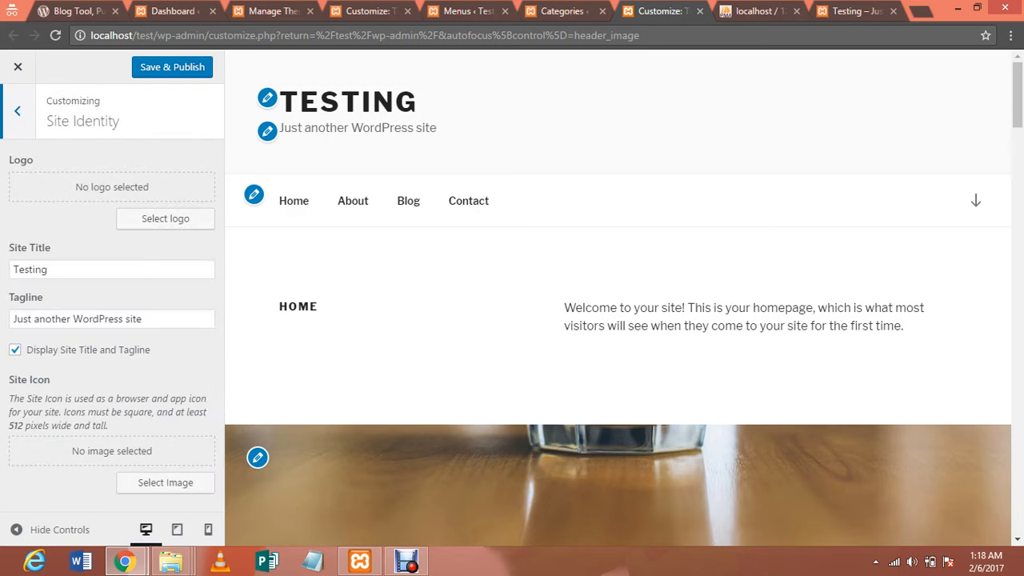
pyautogui.tripleClick(77, 319)
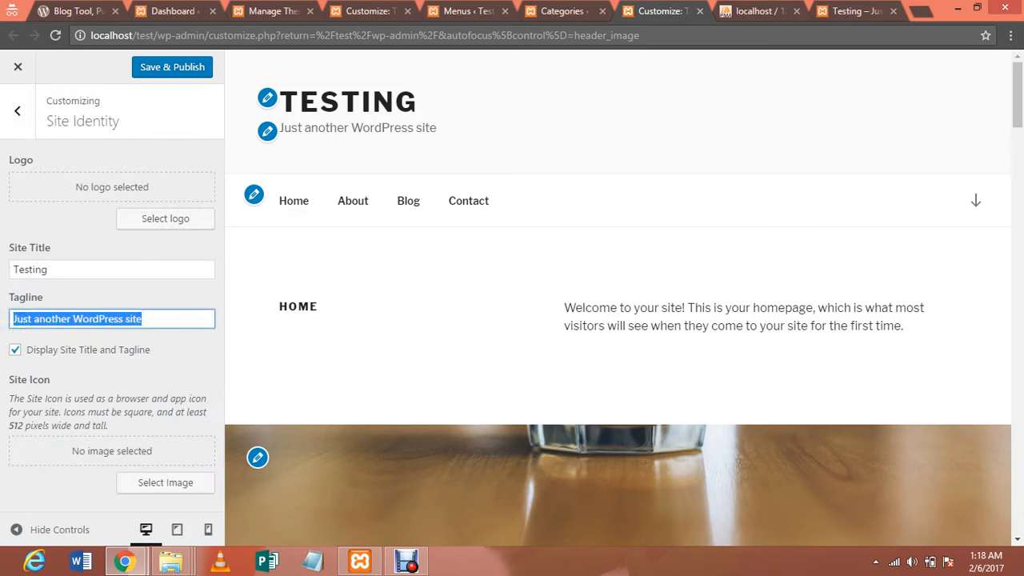
pyautogui.write('test')
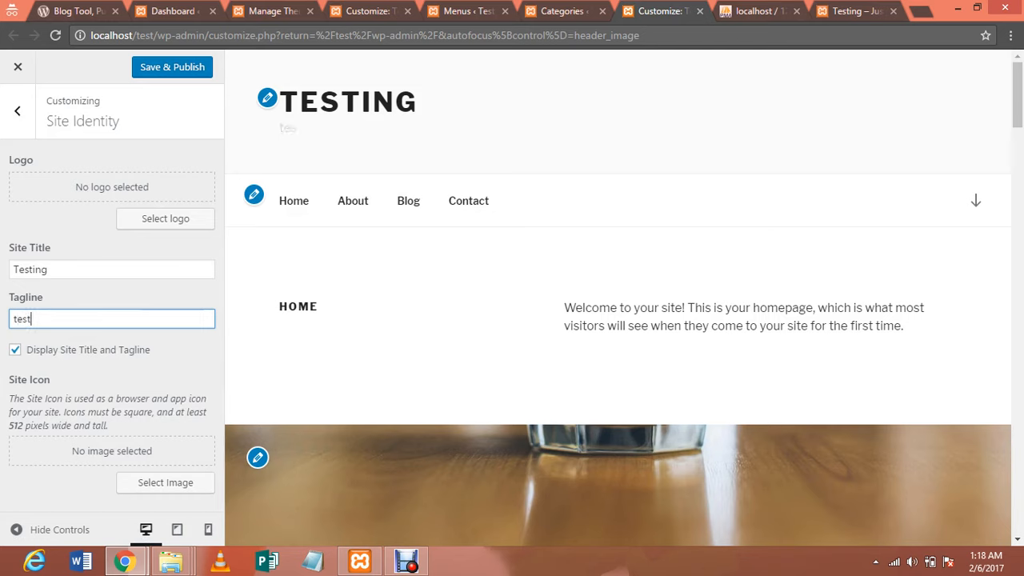
pyautogui.write('ing the wordpr')
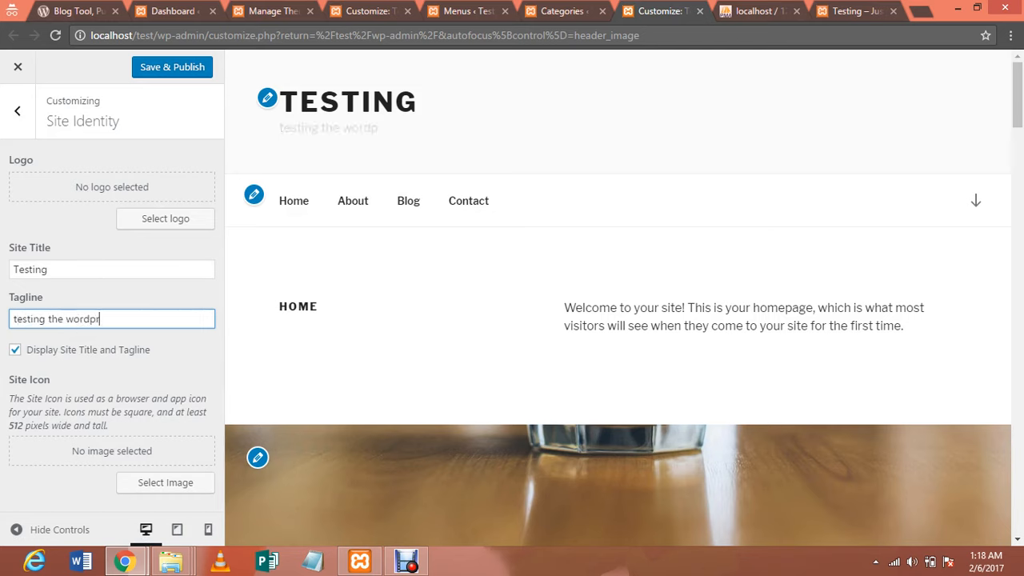
pyautogui.write('ess site')
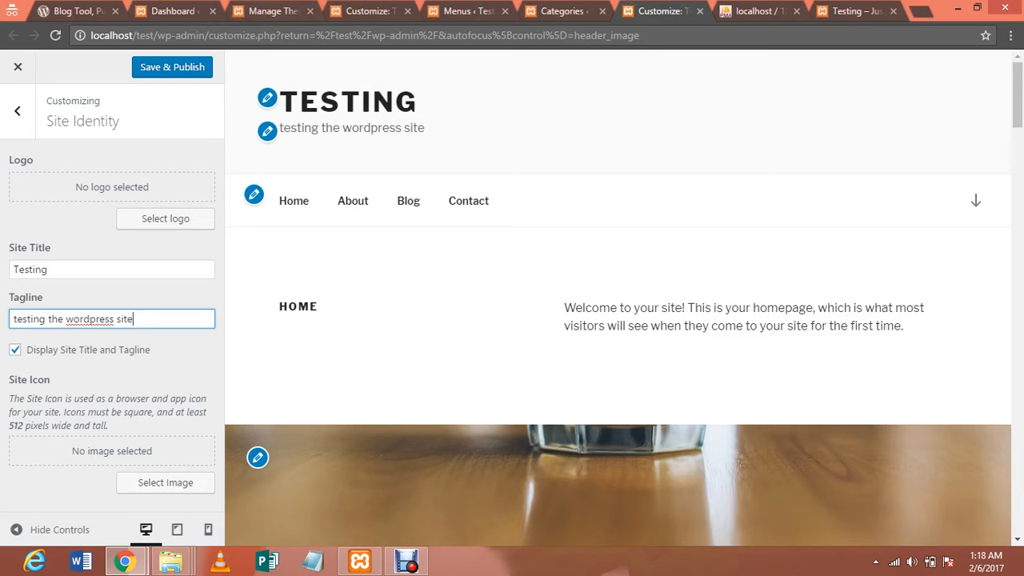
pyautogui.click(17, 112)
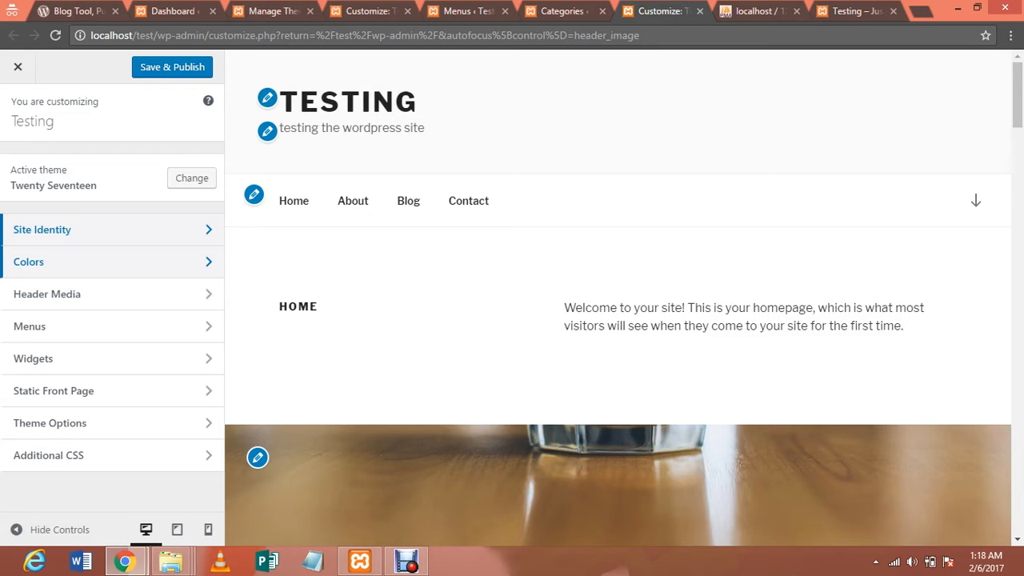
# Set the Static Front Page option to 'Your latest posts' and return to the sections list
pyautogui.click(54, 390)
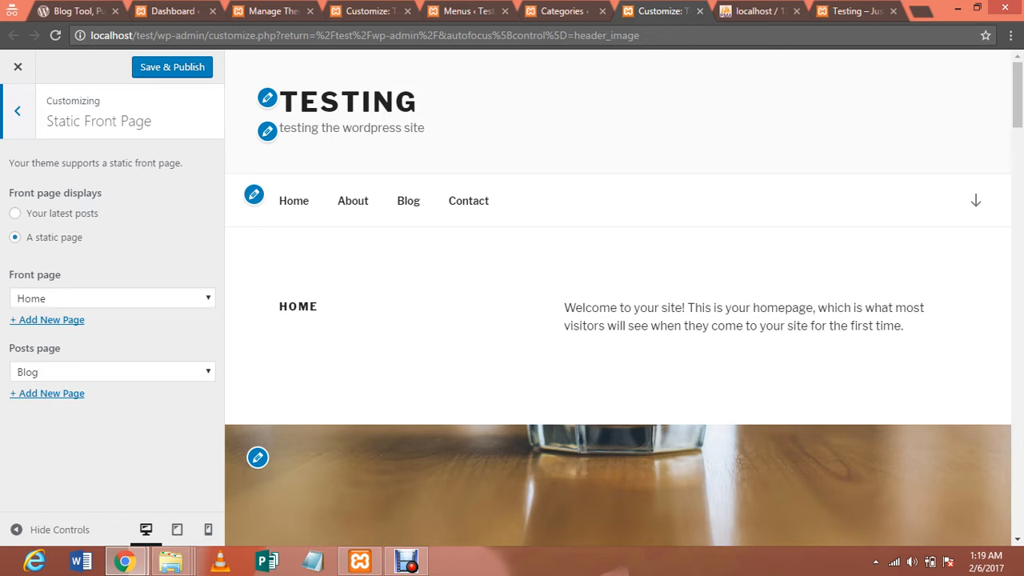
pyautogui.click(15, 214)
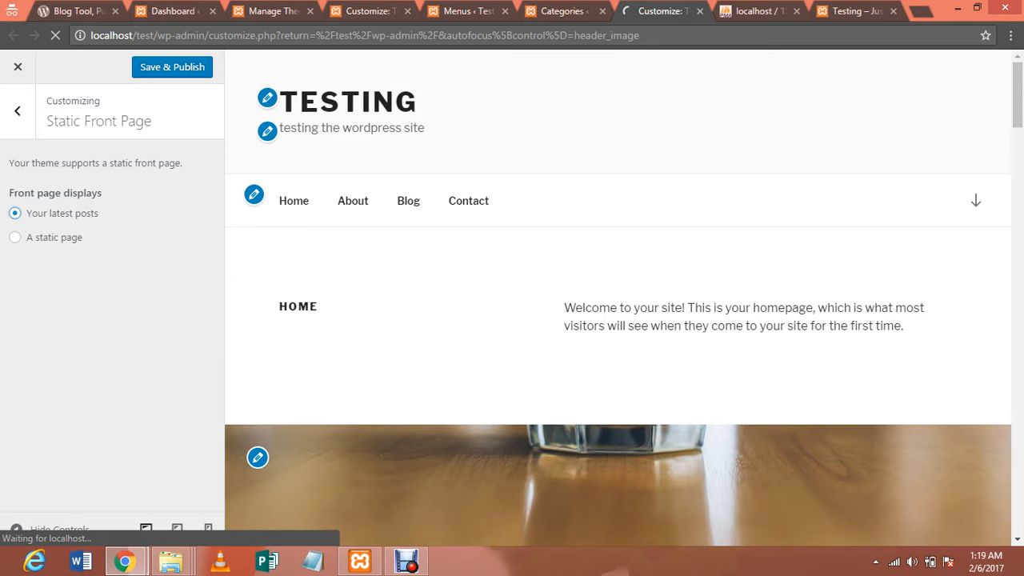
pyautogui.click(17, 111)
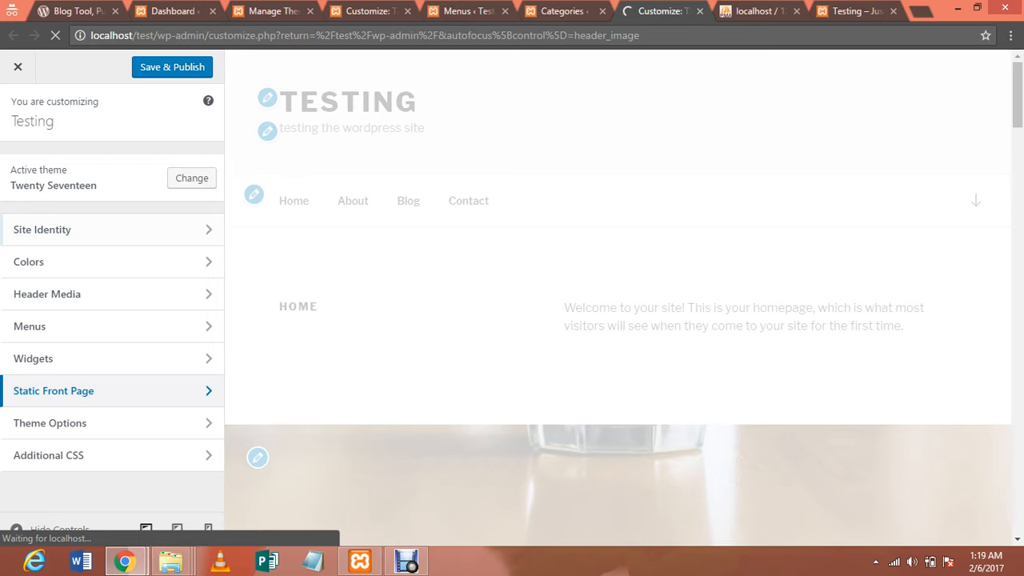
pyautogui.click(50, 423)
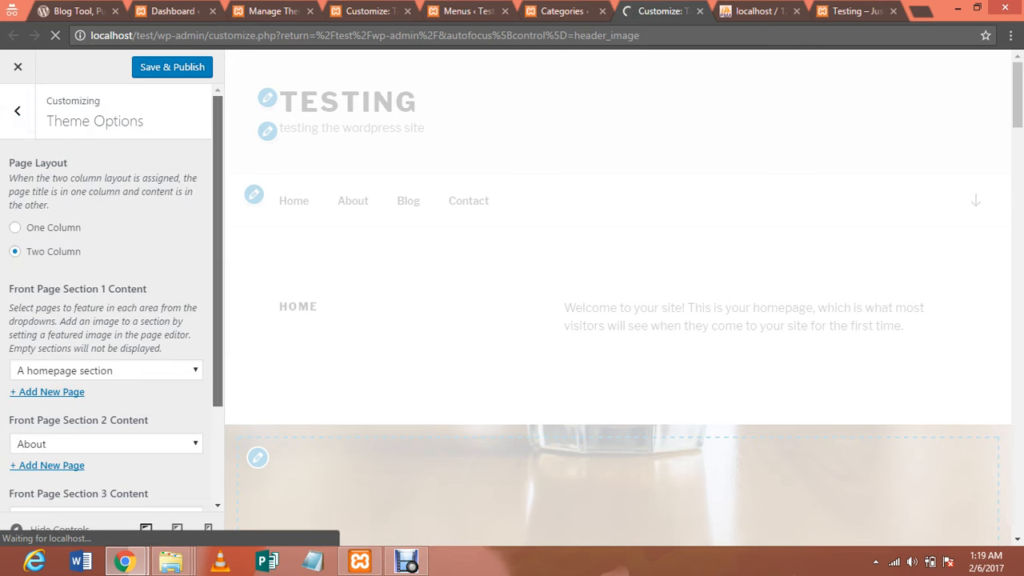
pyautogui.scroll(-1, 108, 296)
pyautogui.moveTo(217, 314); pyautogui.dragTo(217, 344)
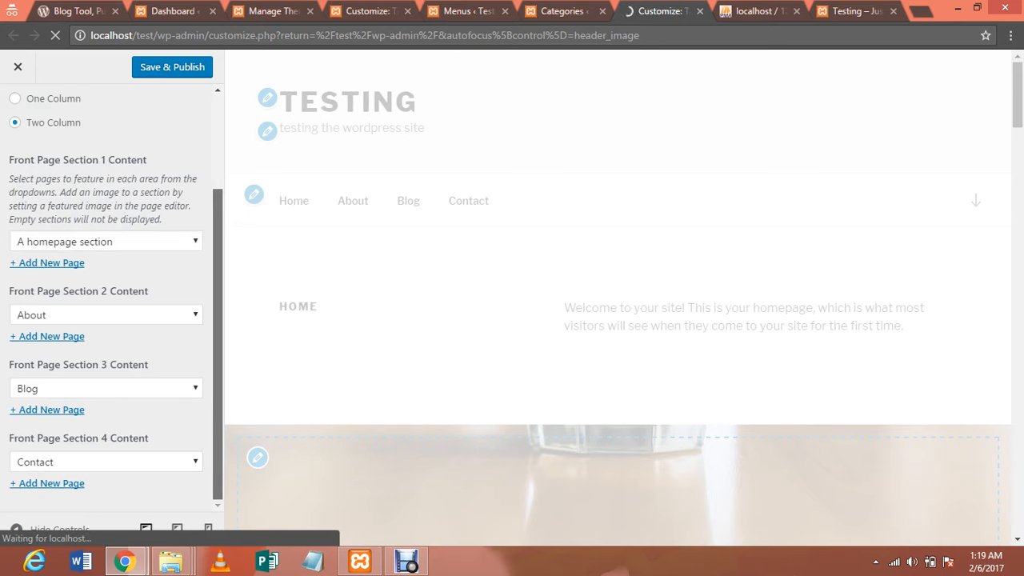
pyautogui.moveTo(218, 343); pyautogui.dragTo(218, 251)
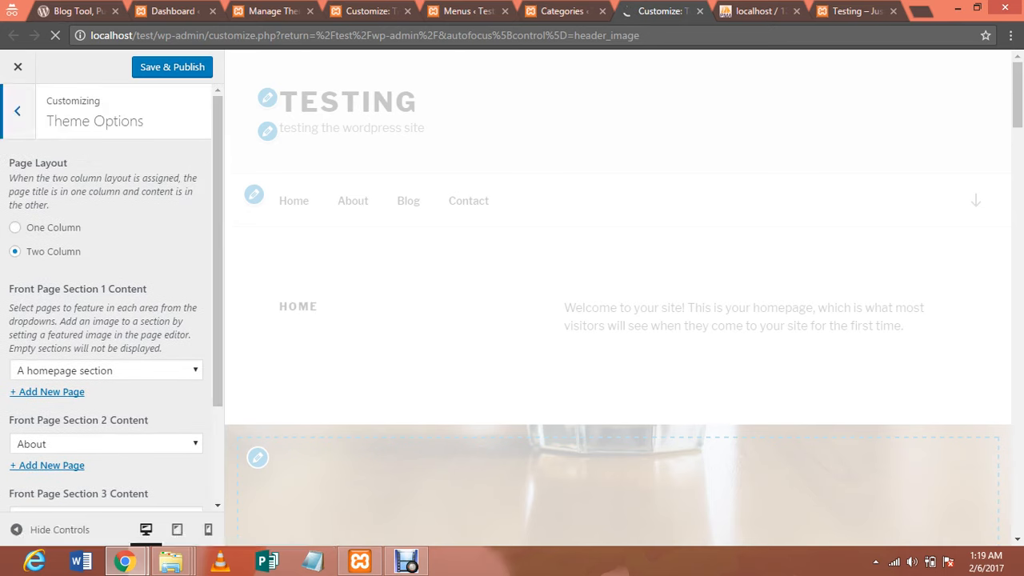
pyautogui.click(17, 110)
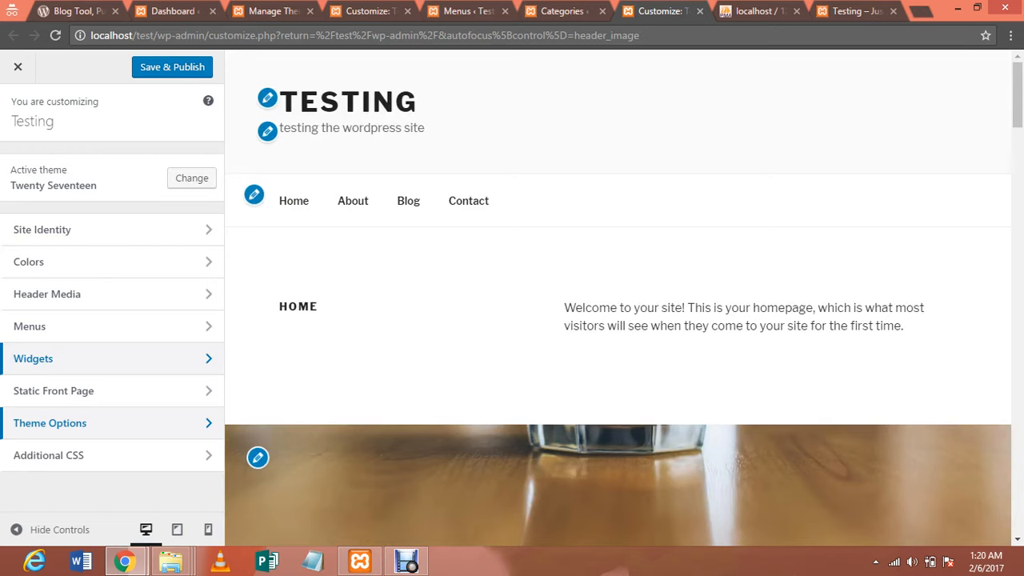
pyautogui.click(48, 359)
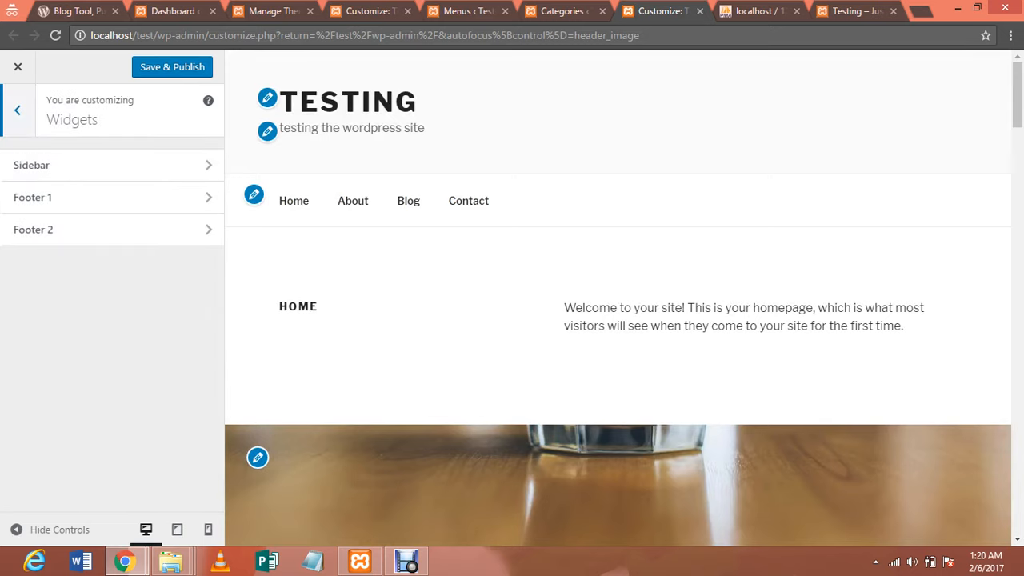
# Leave the widget settings and look over the Top Menu under Menus
pyautogui.click(18, 110)
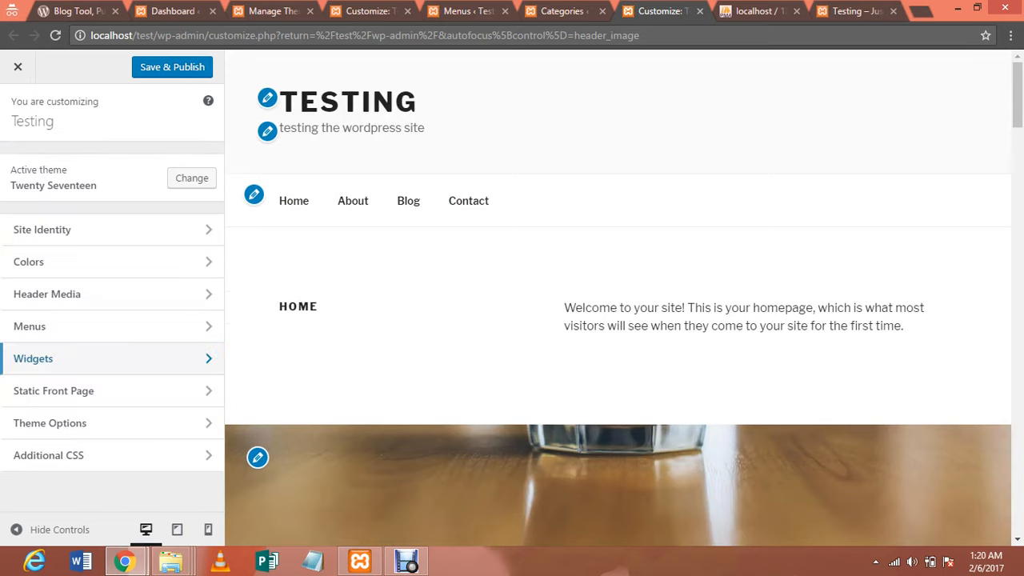
pyautogui.click(48, 327)
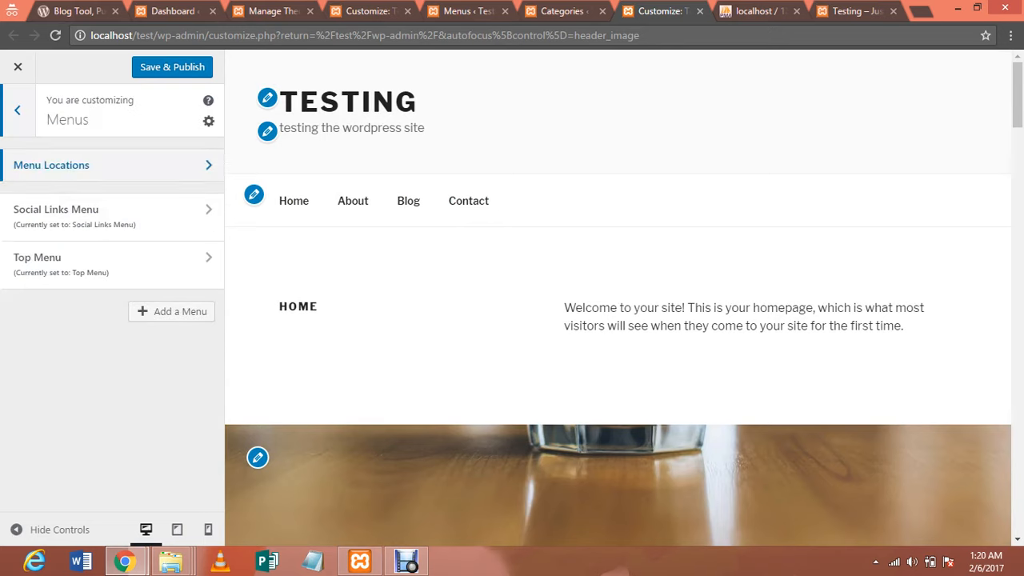
pyautogui.click(96, 264)
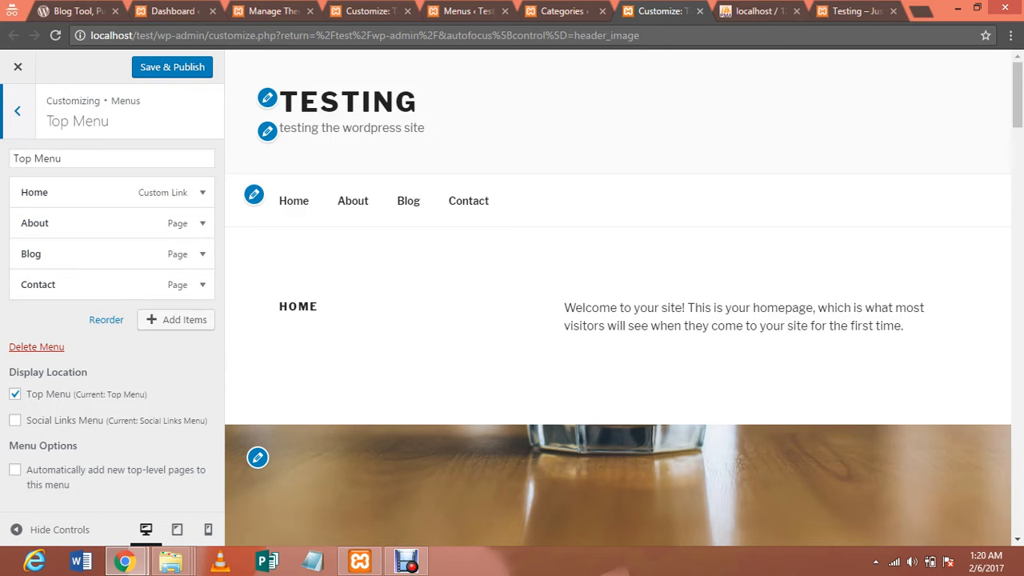
pyautogui.click(18, 111)
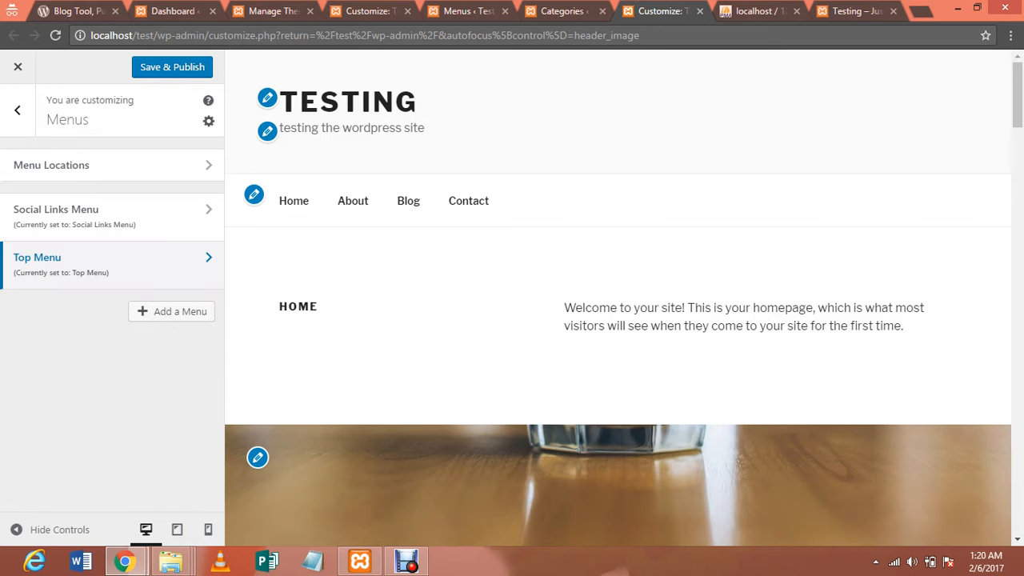
# Keep Top Menu assigned to the Top Menu location and open it for editing
pyautogui.click(111, 166)
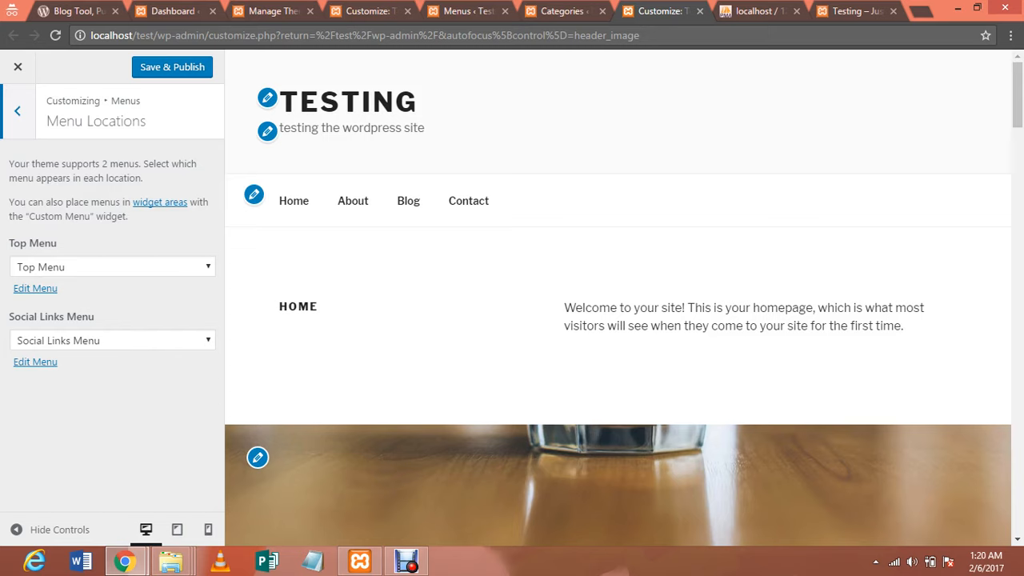
pyautogui.click(112, 267)
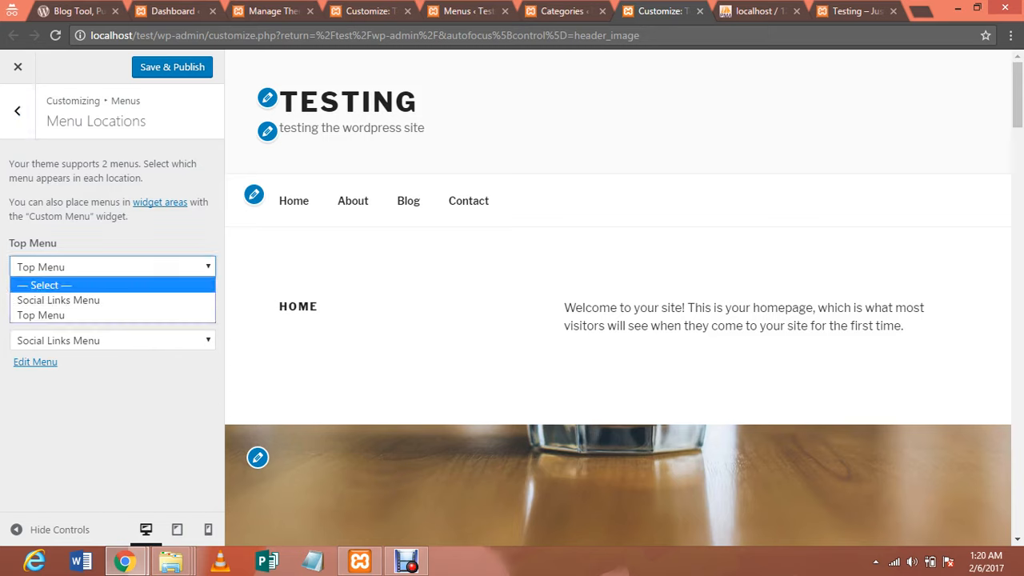
pyautogui.click(112, 315)
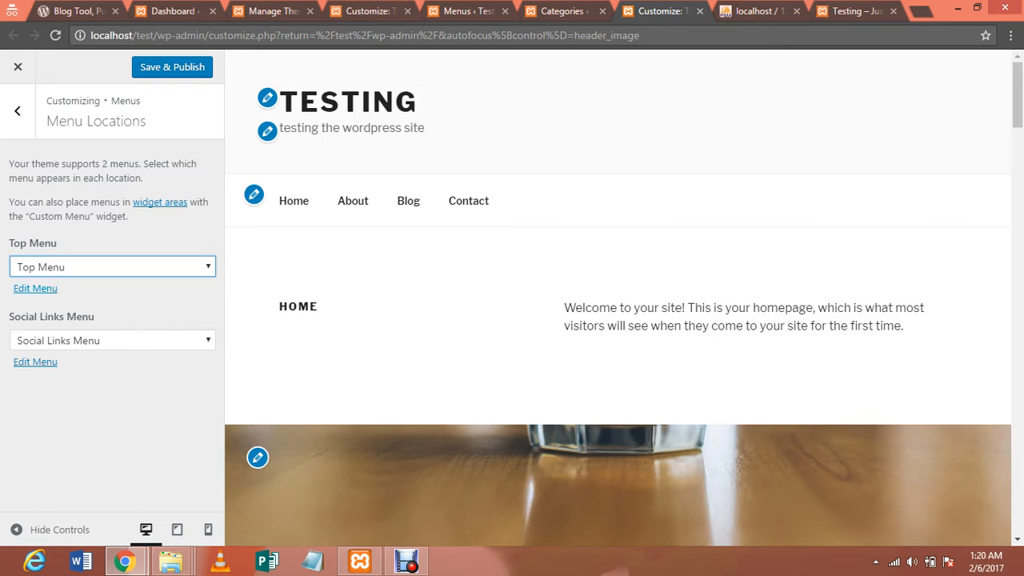
pyautogui.click(34, 288)
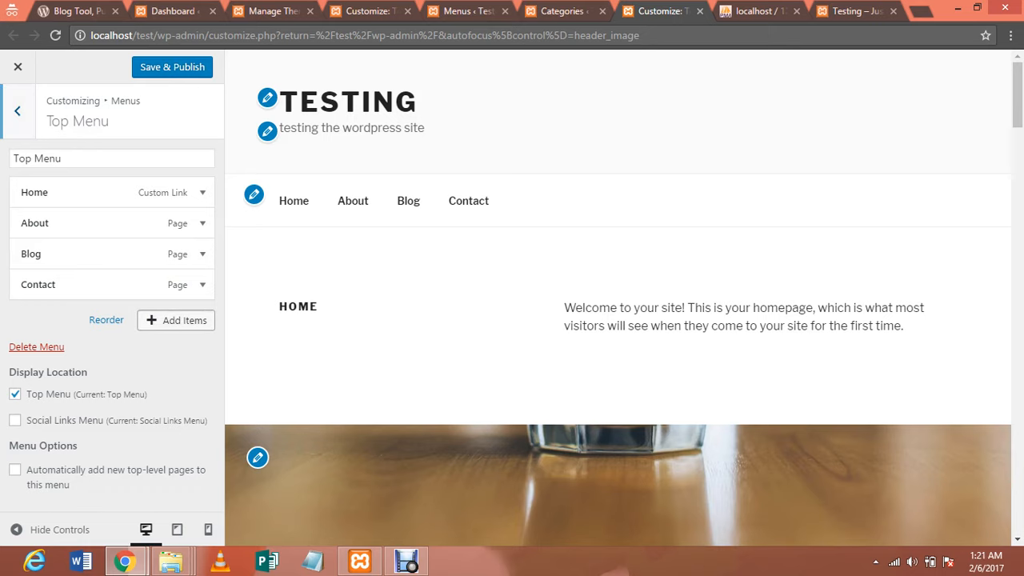
# Add categories test1, test2, test3 and test4 to the Top Menu, move Contact after test4, and publish
pyautogui.click(176, 320)
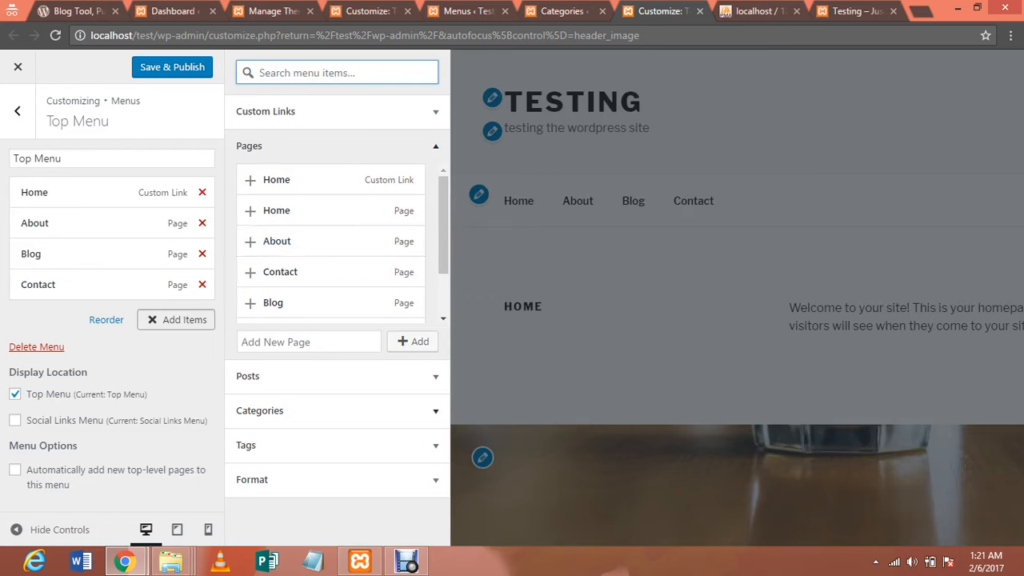
pyautogui.click(435, 410)
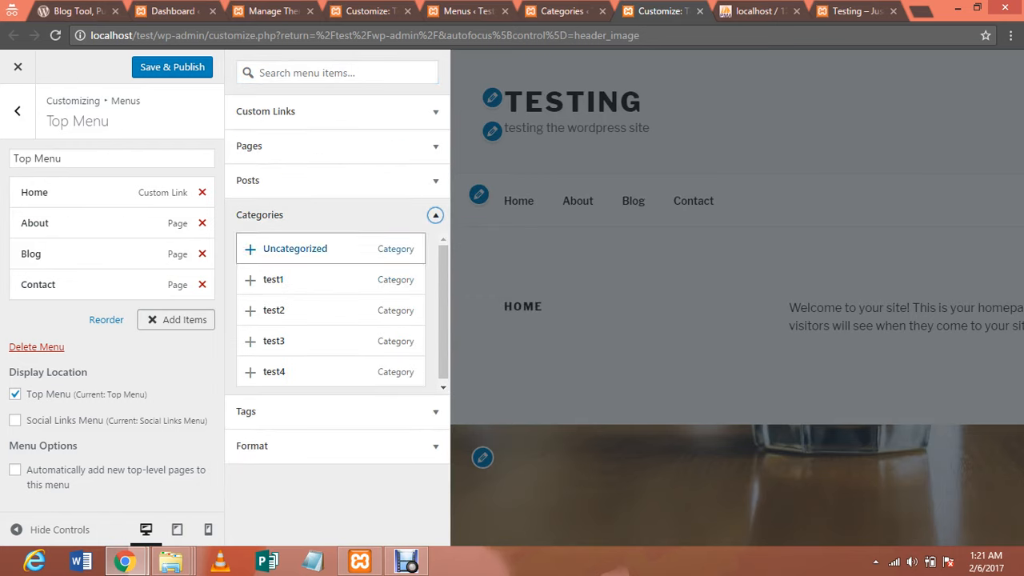
pyautogui.click(273, 280)
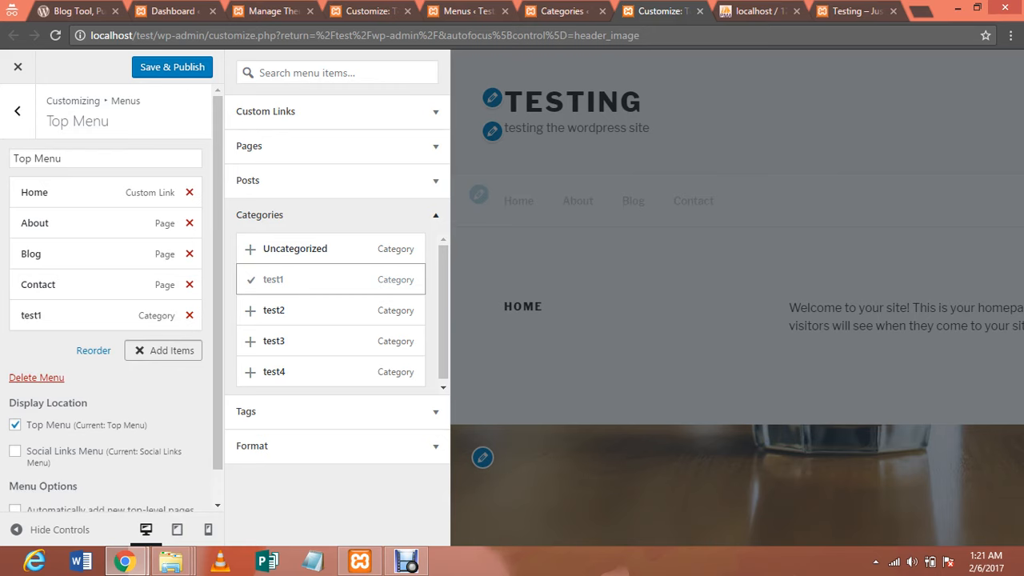
pyautogui.click(274, 310)
pyautogui.click(273, 340)
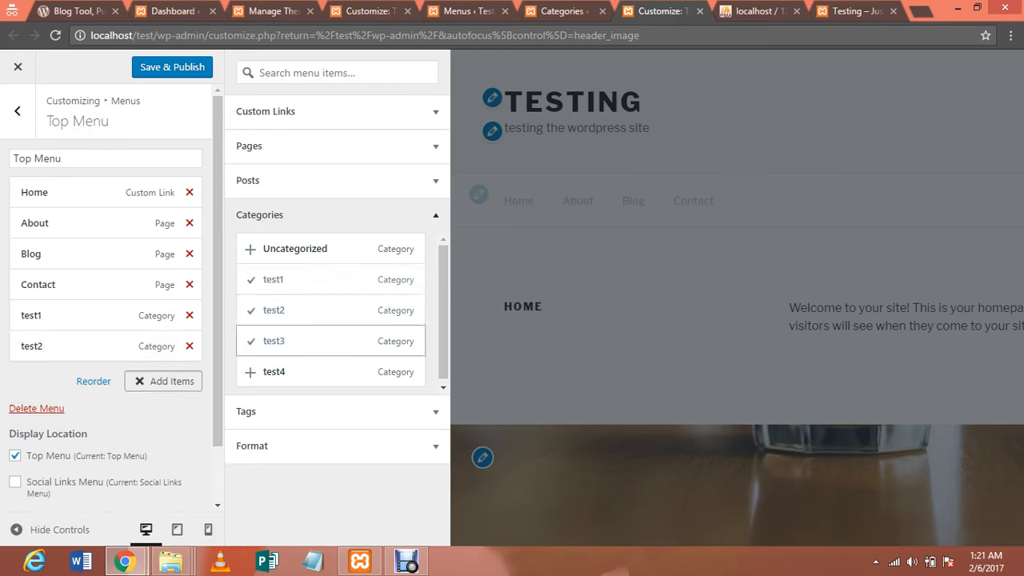
pyautogui.click(274, 371)
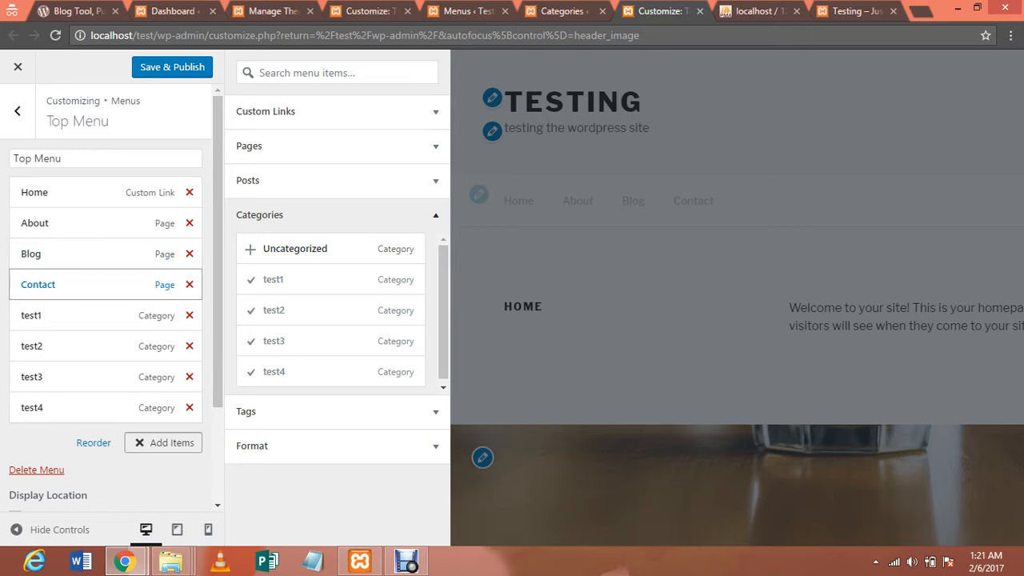
pyautogui.moveTo(88, 285); pyautogui.dragTo(80, 405)
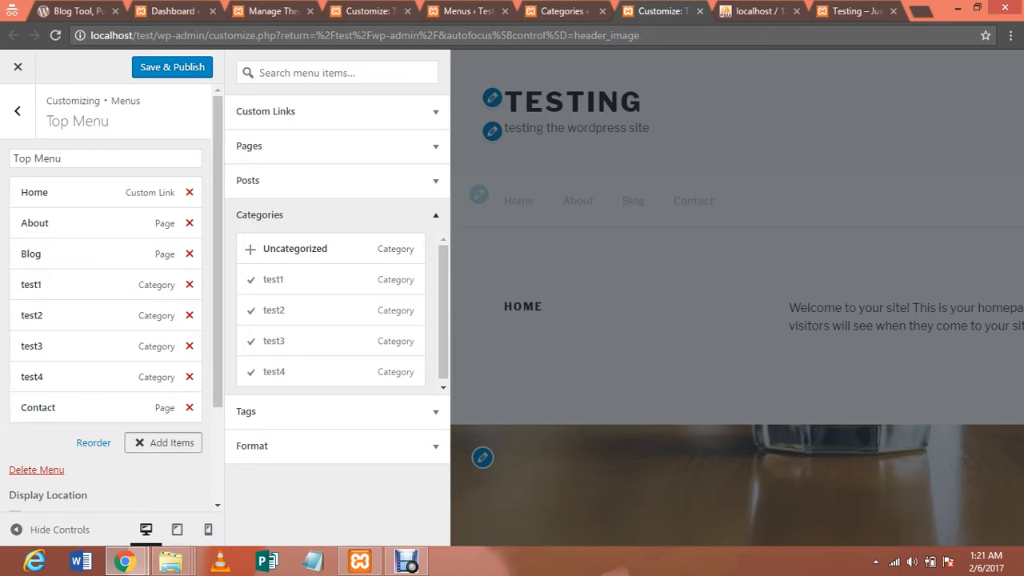
pyautogui.click(172, 67)
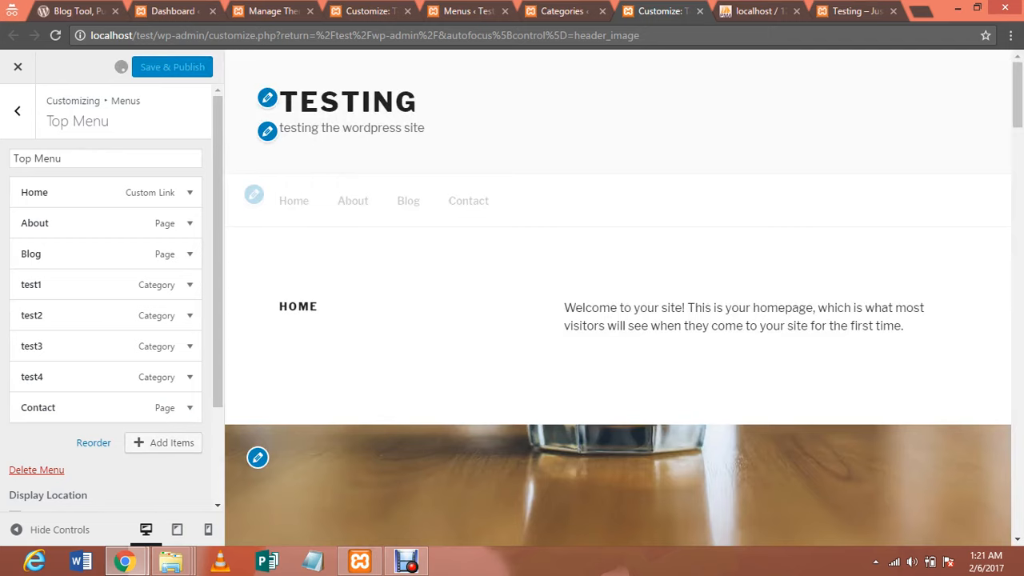
# Check that the live site menu reads Home, About, Blog, test1–test4, Contact, then return to the Customizer sections
pyautogui.click(857, 12)
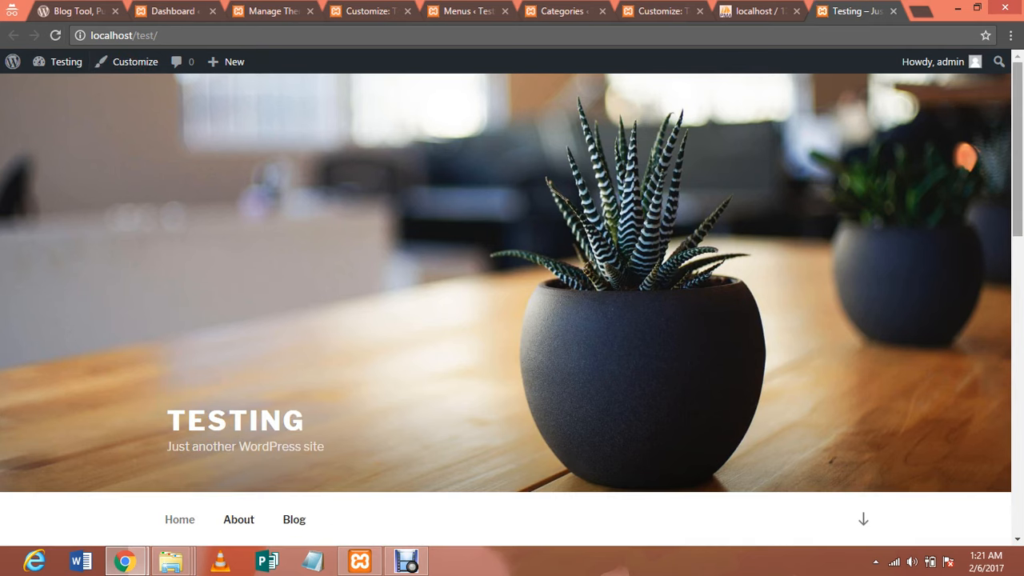
pyautogui.scroll(-3, 512, 304)
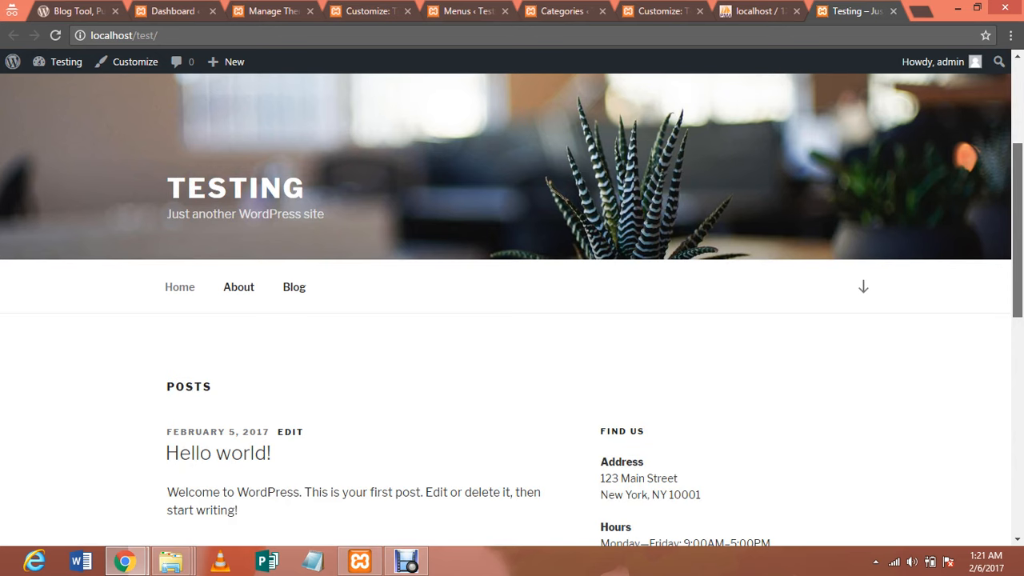
pyautogui.scroll(-1, 512, 304)
pyautogui.click(566, 11)
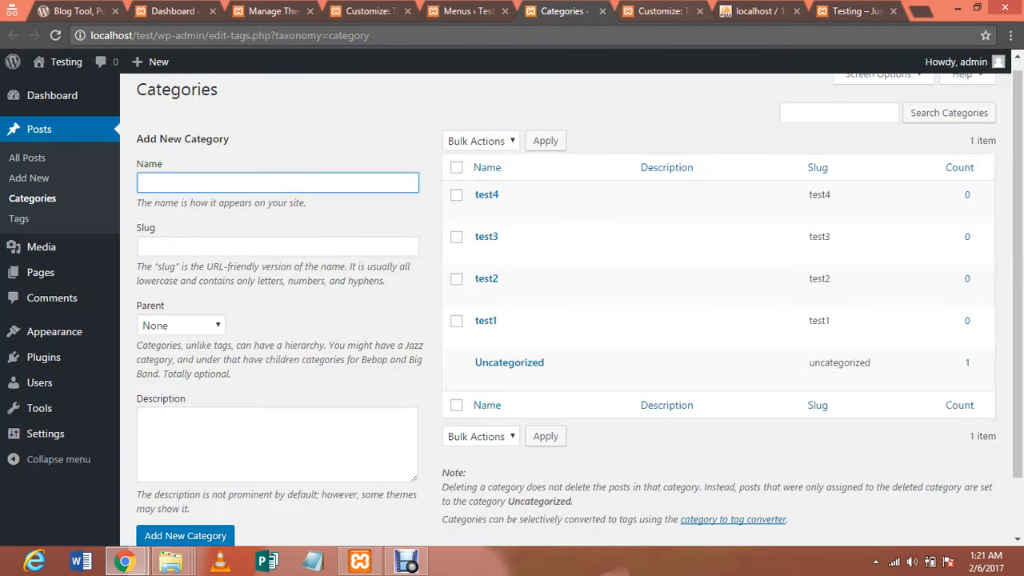
pyautogui.click(641, 10)
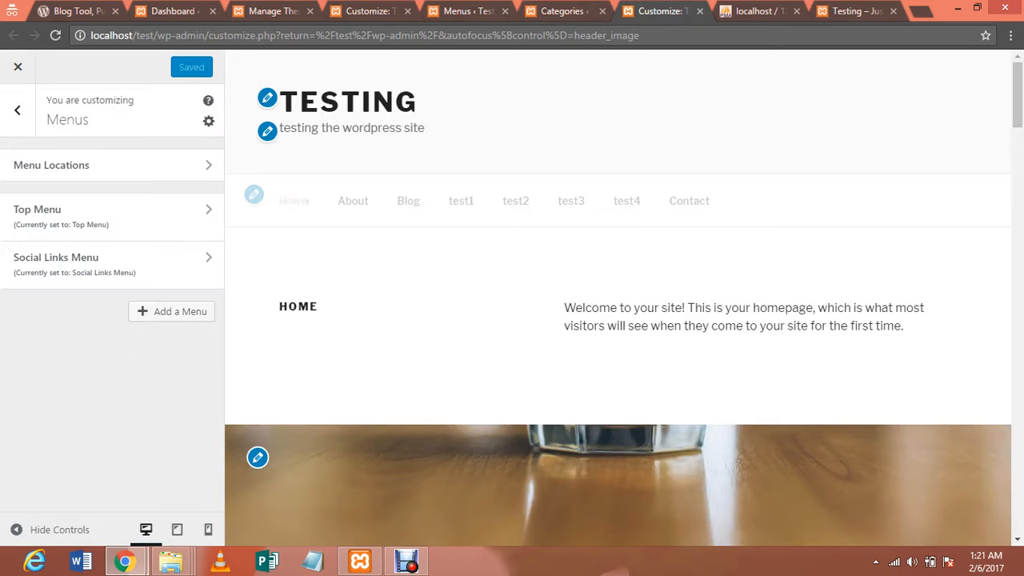
pyautogui.moveTo(712, 201); pyautogui.dragTo(274, 200)
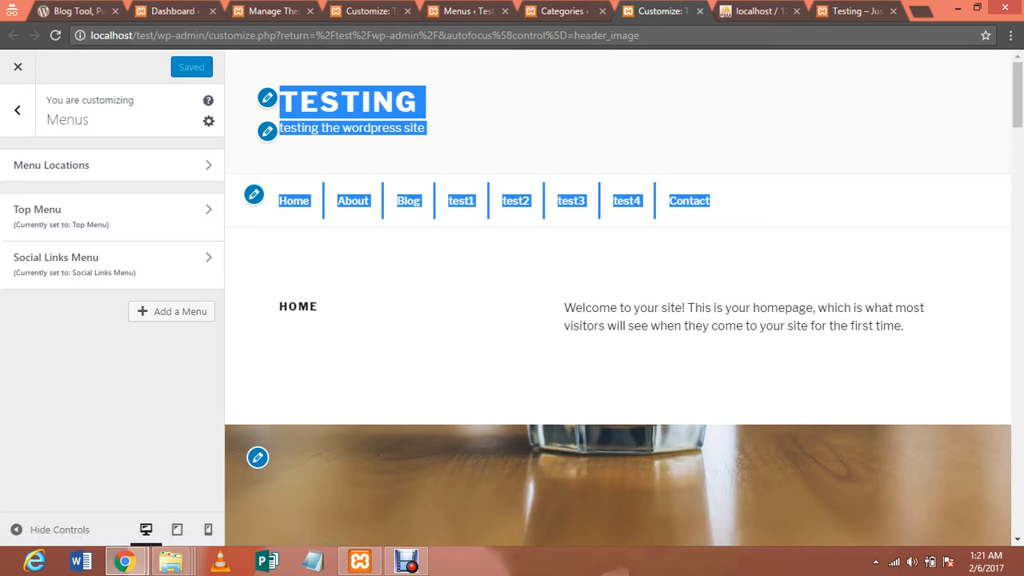
pyautogui.click(17, 109)
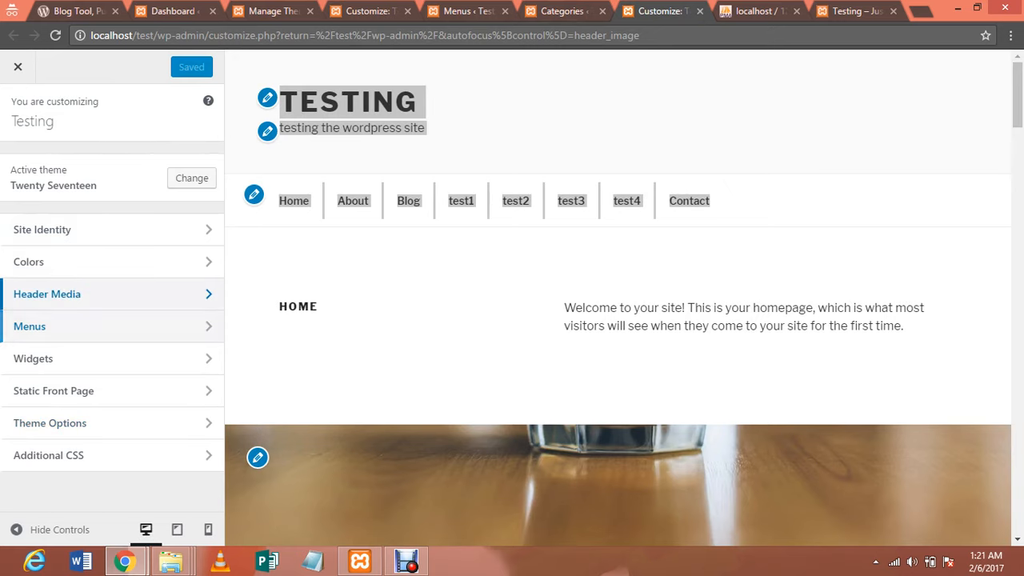
# Glance at Header Media, then go to the Themes page showing Twenty Seventeen, Twenty Fifteen and Twenty Sixteen
pyautogui.click(48, 293)
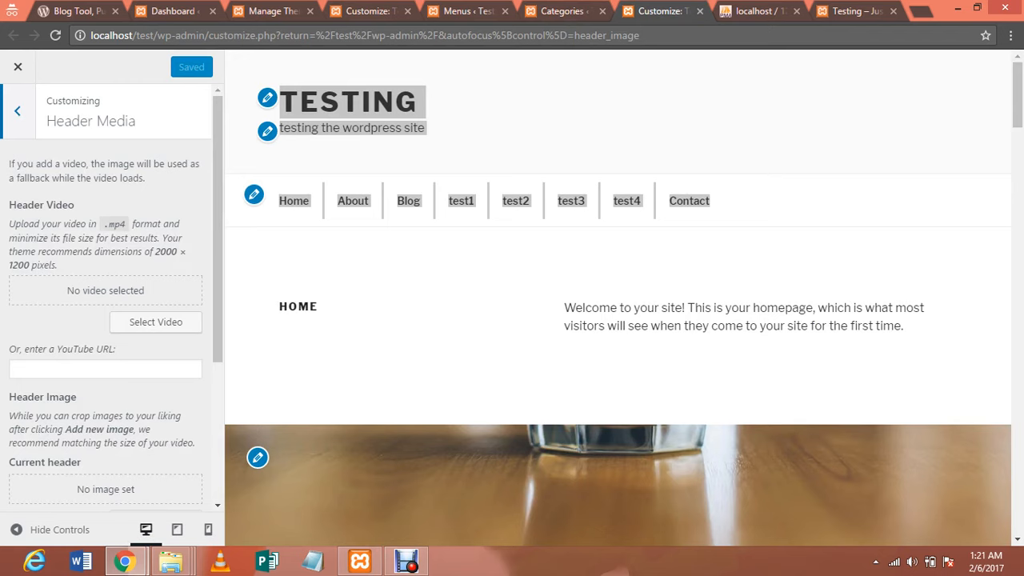
pyautogui.click(18, 112)
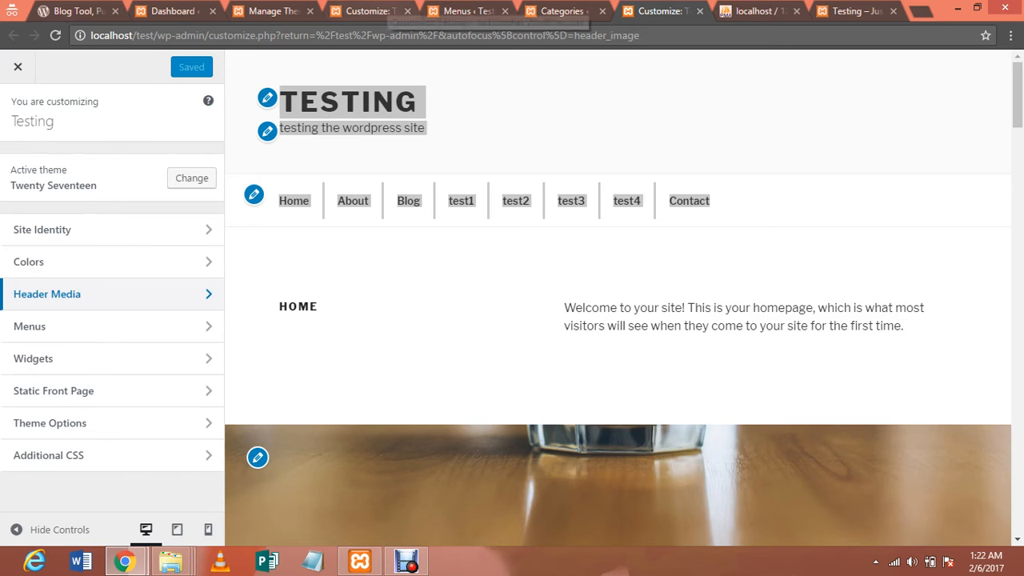
pyautogui.click(382, 11)
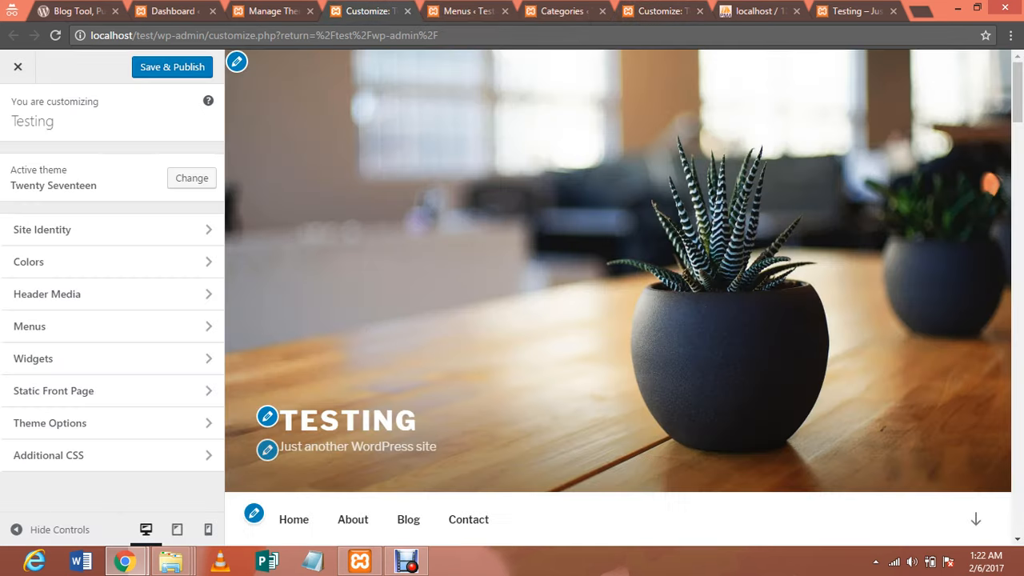
pyautogui.click(280, 12)
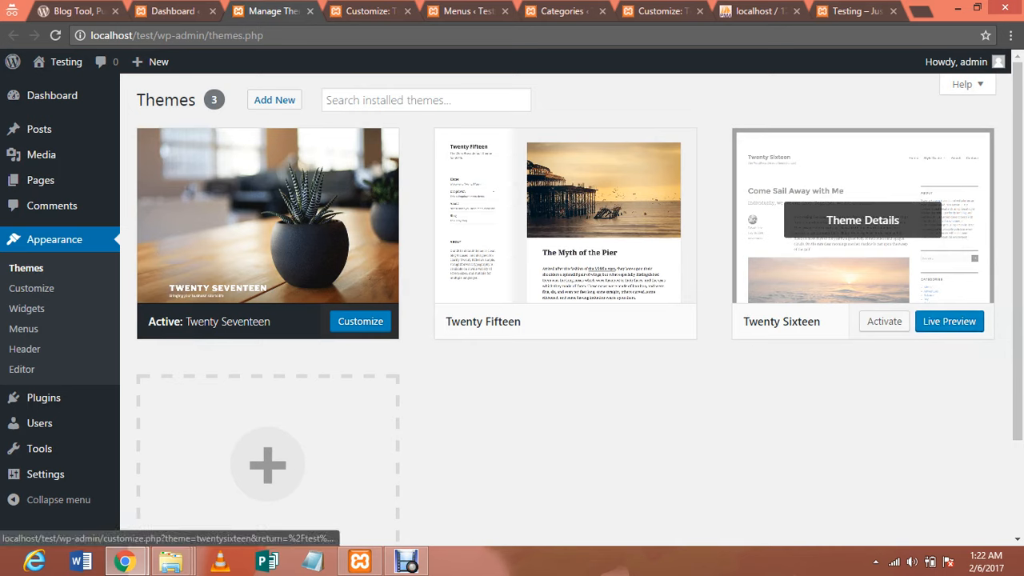
# Activate the Twenty Sixteen theme and reload the site's homepage
pyautogui.click(883, 320)
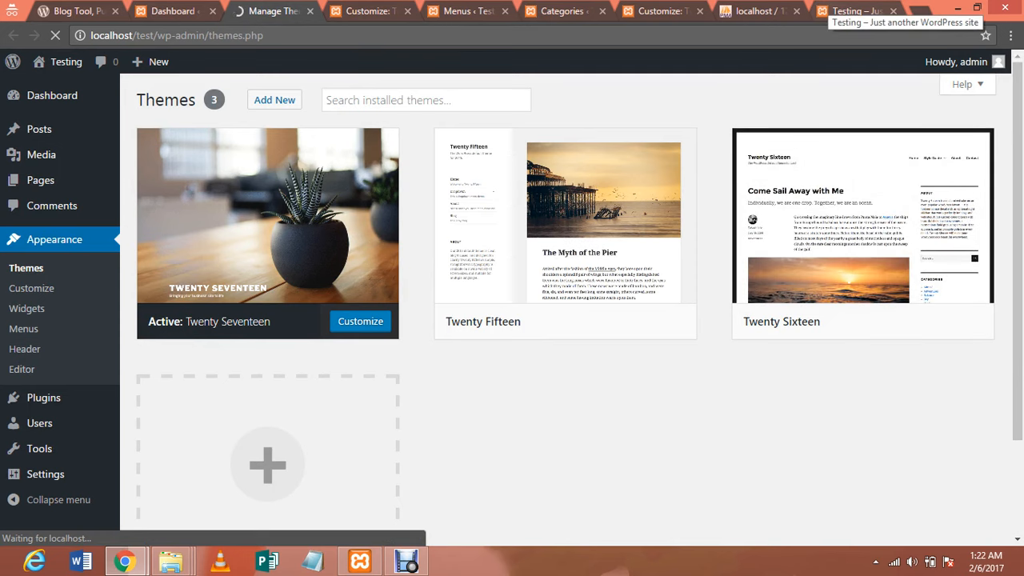
pyautogui.click(851, 10)
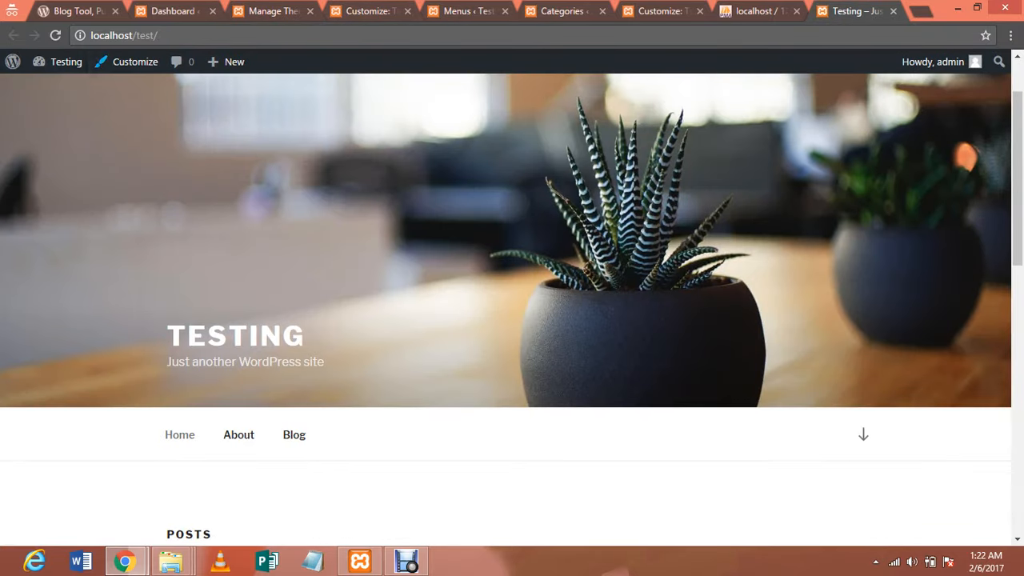
pyautogui.click(130, 34)
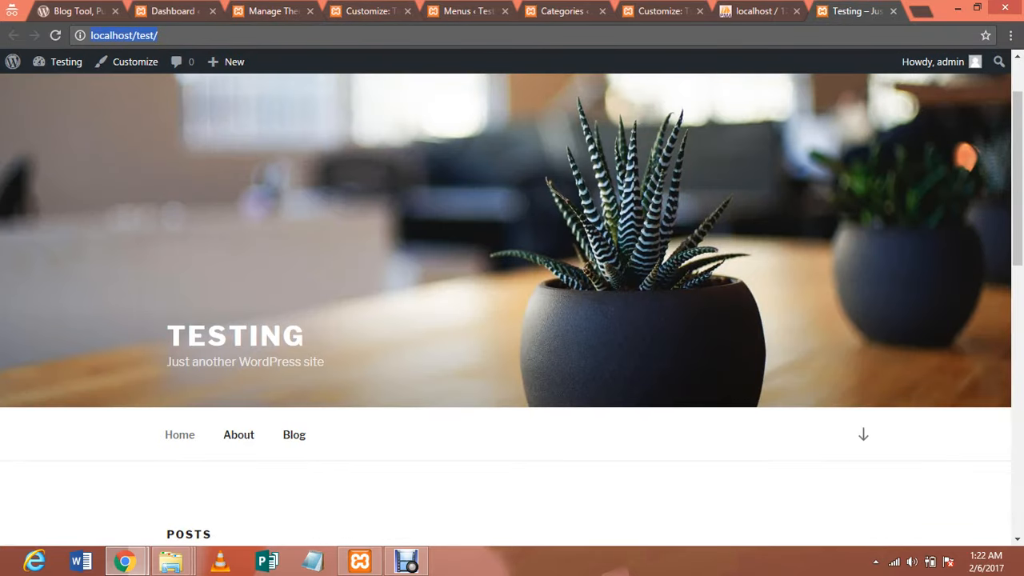
pyautogui.press('Return')
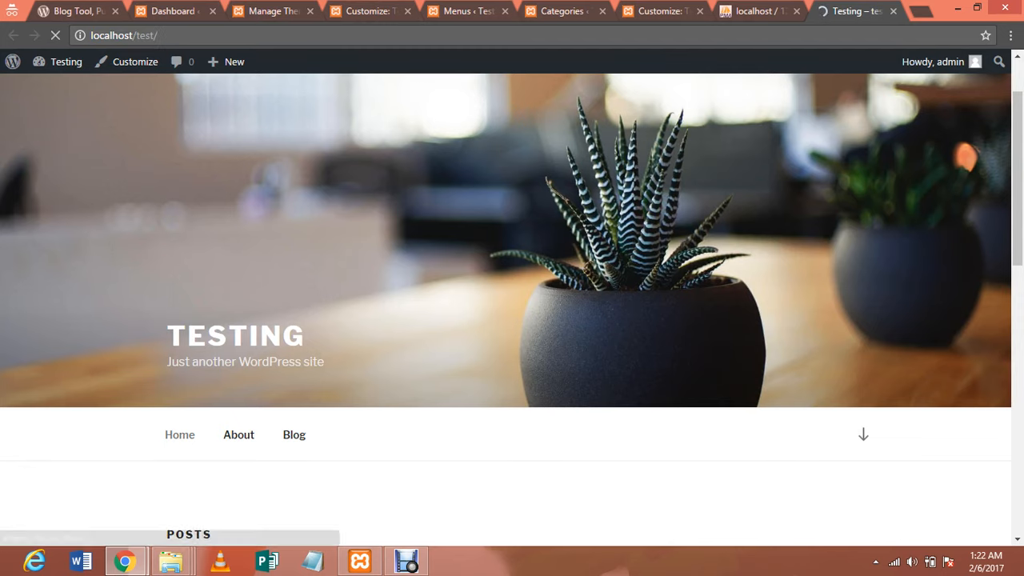
# Review the homepage in the Twenty Sixteen layout, then return to the Customizer
pyautogui.click(257, 9)
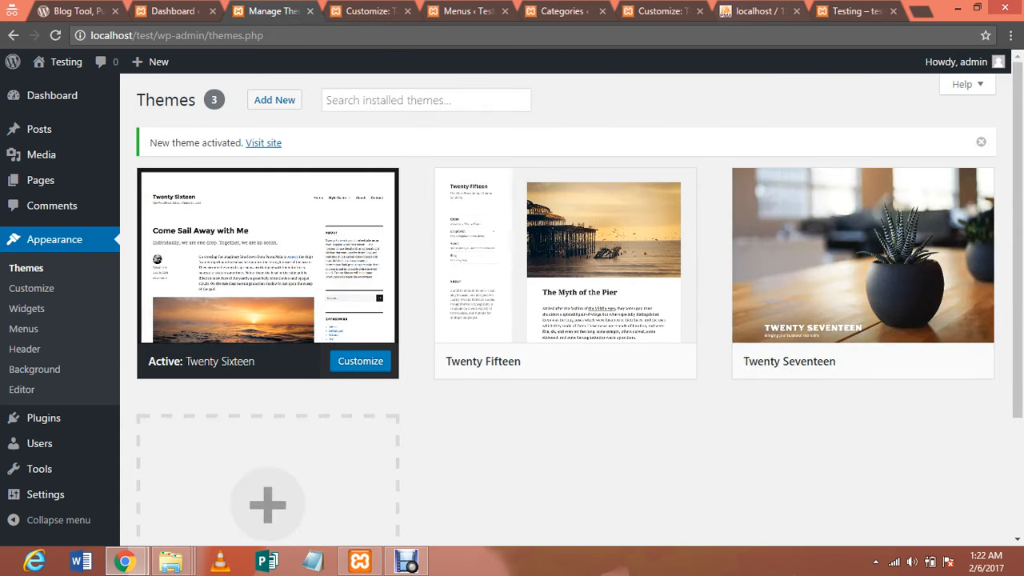
pyautogui.click(856, 10)
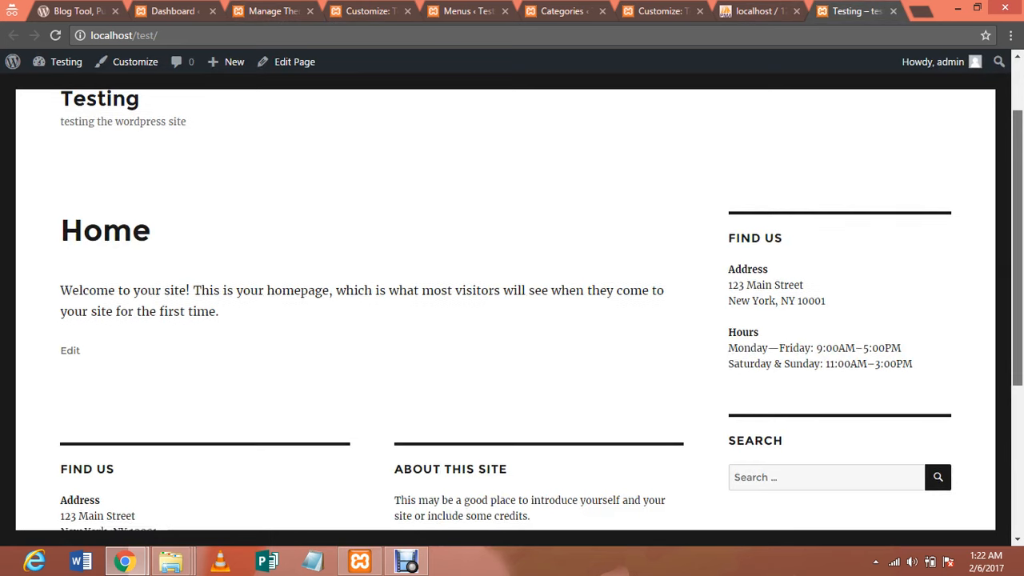
pyautogui.scroll(-3, 512, 320)
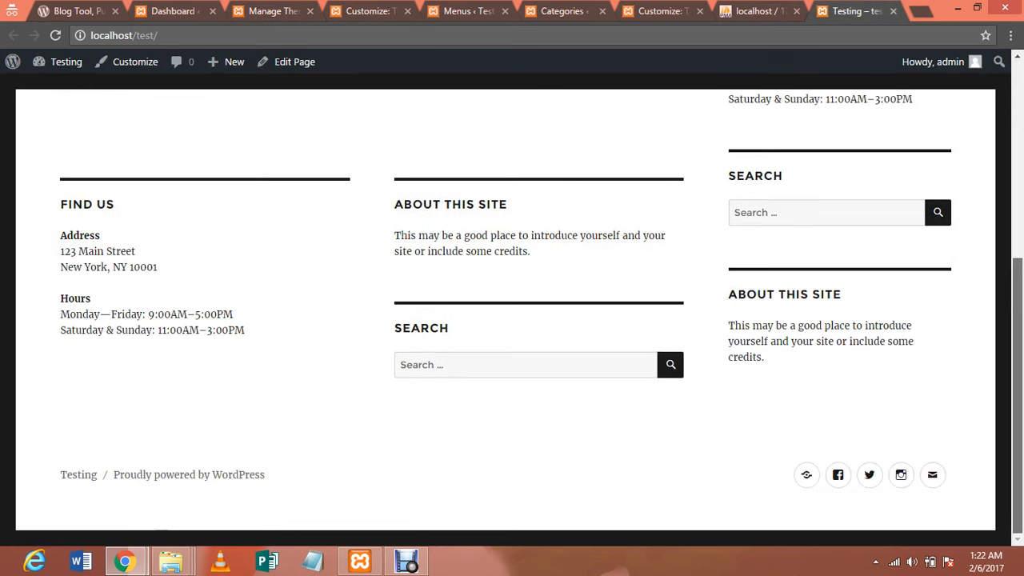
pyautogui.scroll(1, 512, 320)
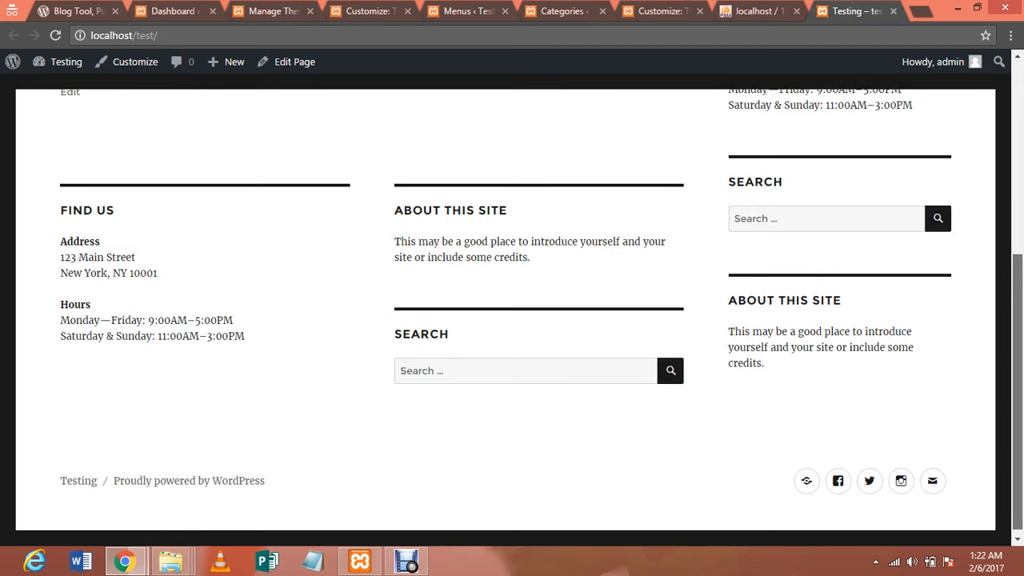
pyautogui.scroll(4, 512, 320)
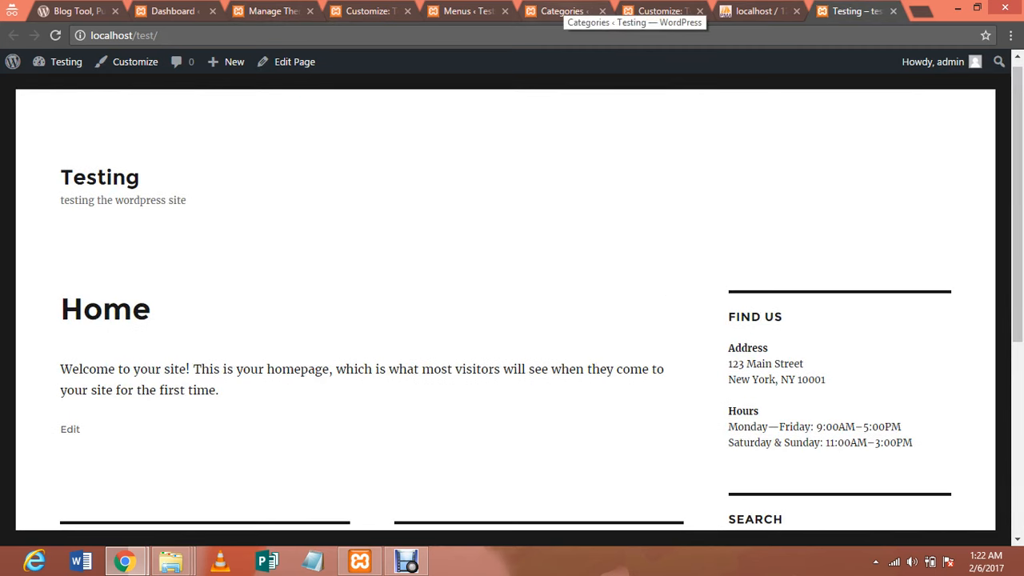
pyautogui.click(364, 12)
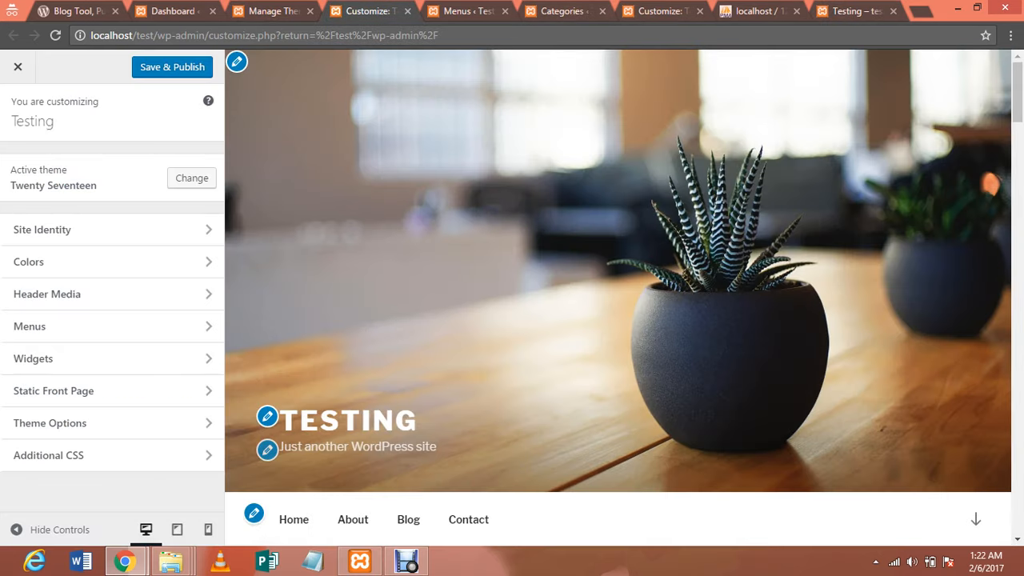
# Open Posts > Add New in a new tab to get an empty post editor
pyautogui.click(464, 11)
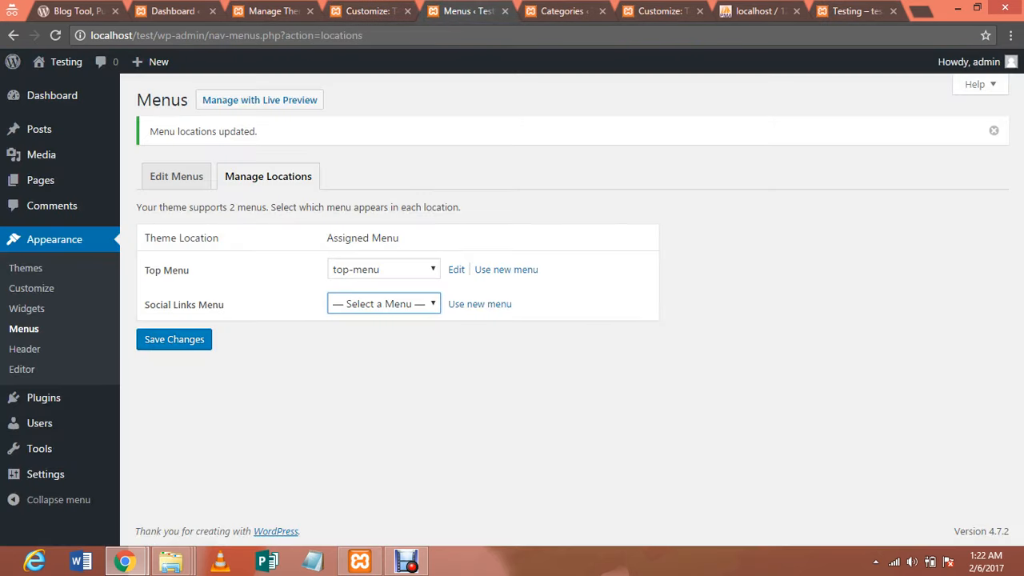
pyautogui.moveTo(48, 129)
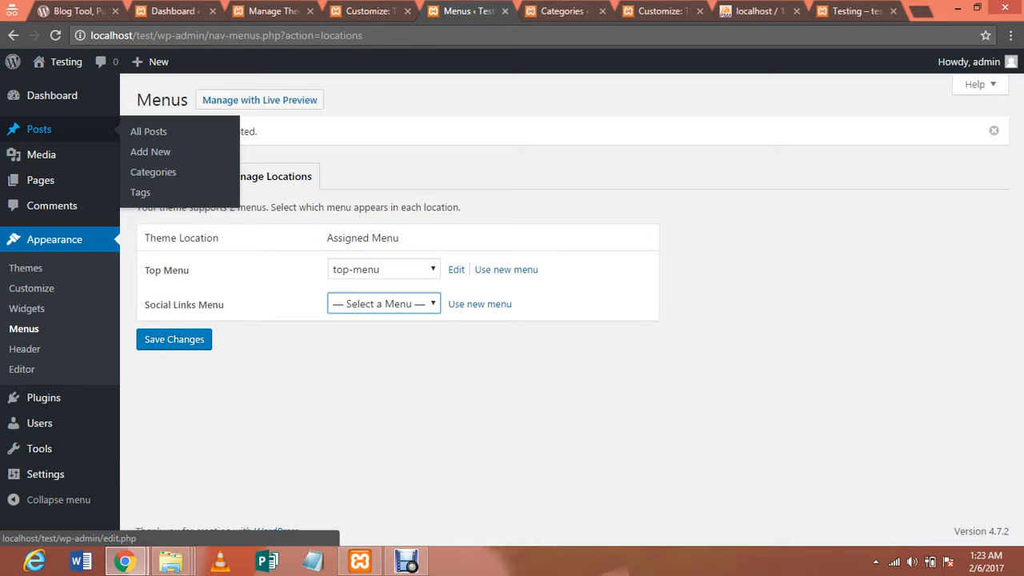
pyautogui.middleClick(151, 152)
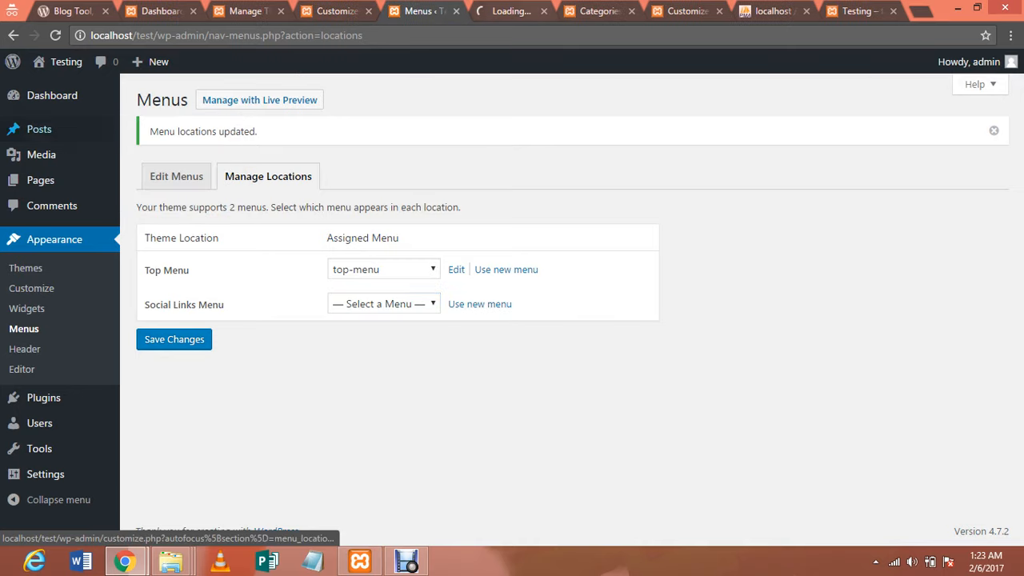
pyautogui.hotkey('ctrl', 'Tab')
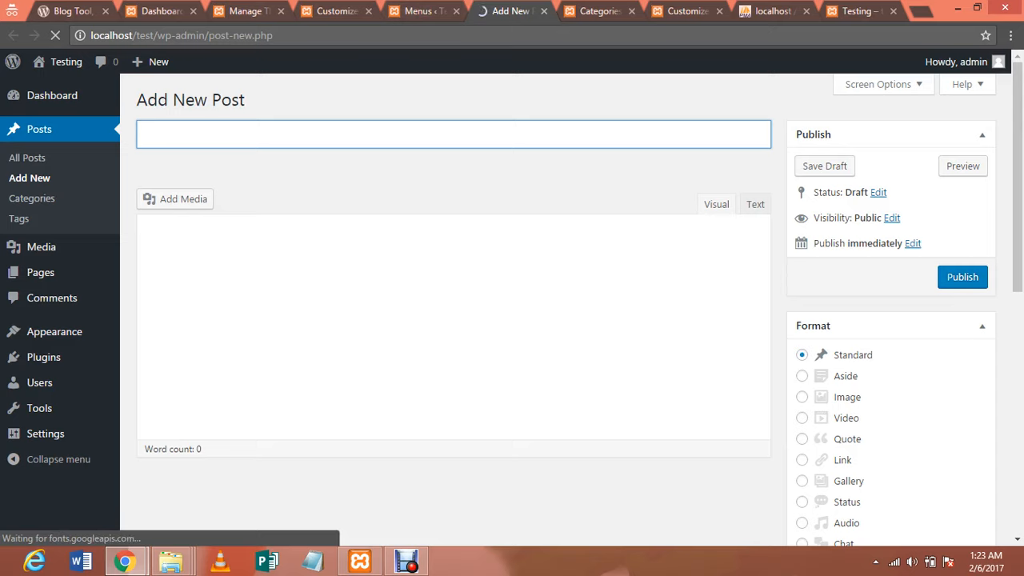
# Title the post 'UP Election 2017' with body 'Let us see the election side whoever is winning.'
pyautogui.write('U')
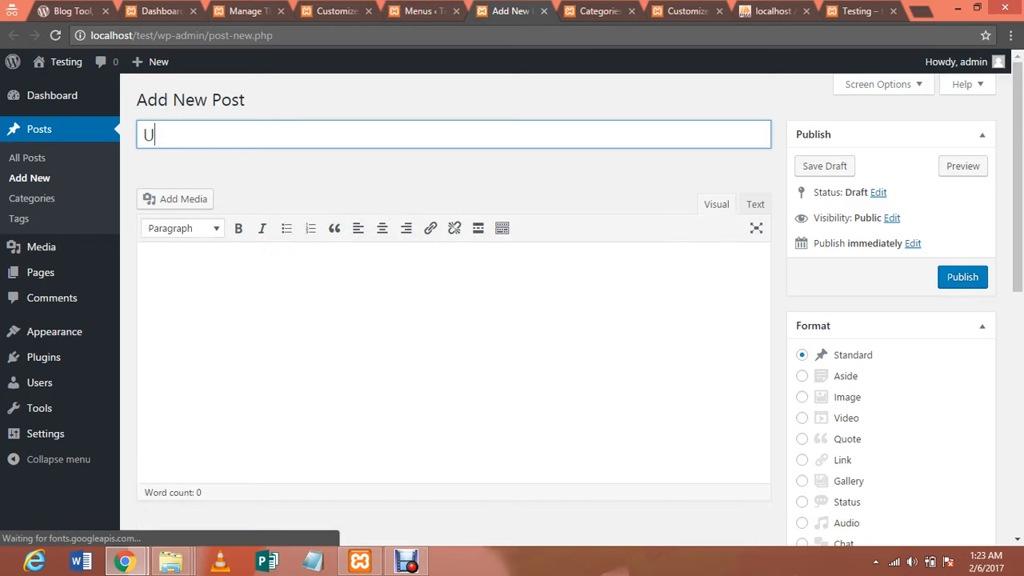
pyautogui.write('P Ele')
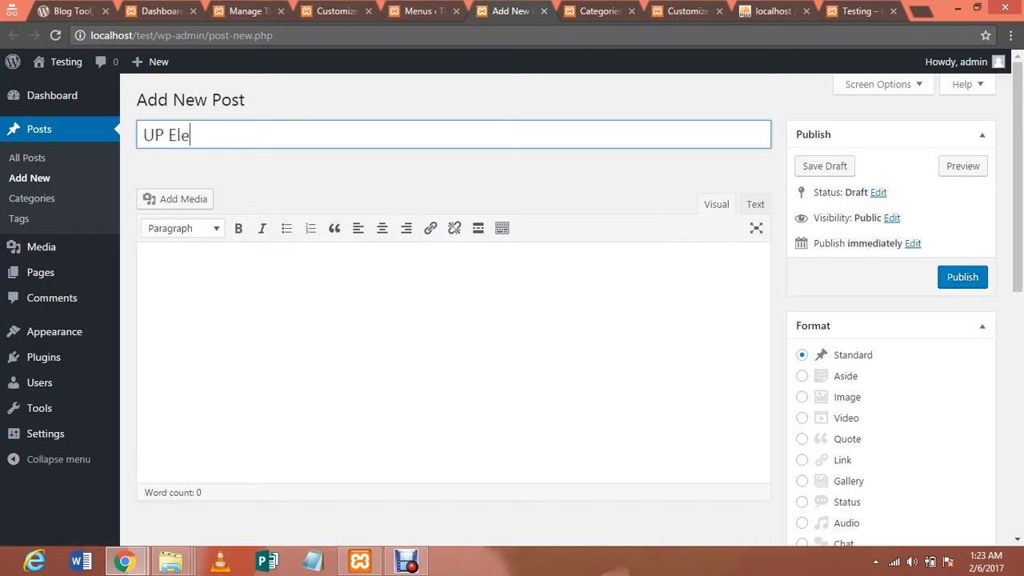
pyautogui.write('ction 2017')
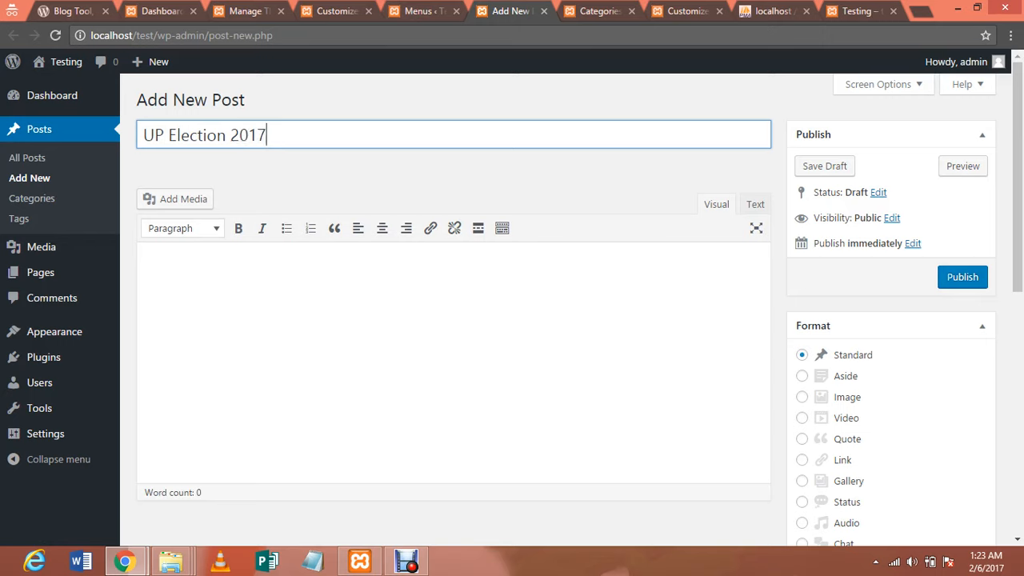
pyautogui.press('Tab')
pyautogui.write('L')
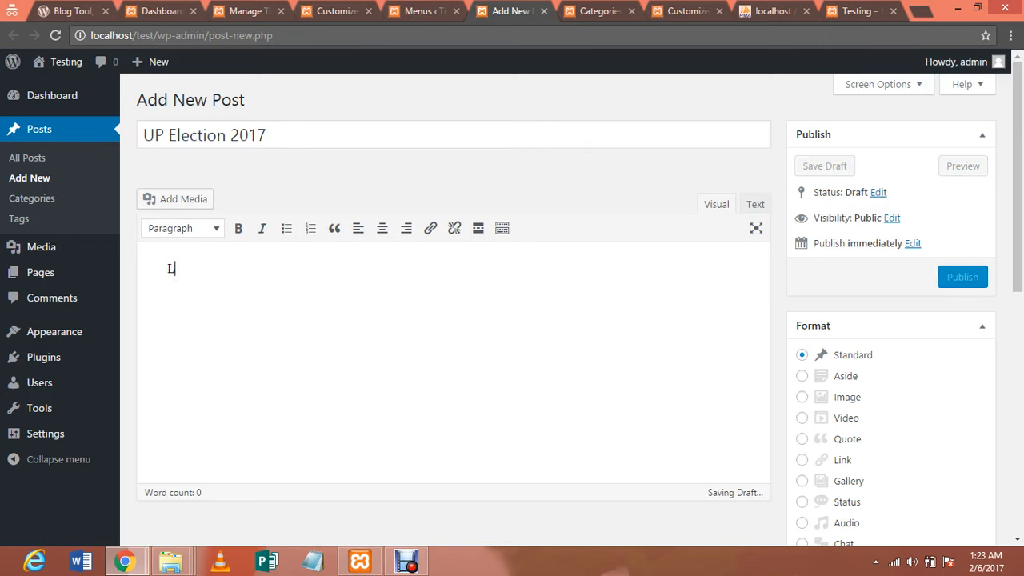
pyautogui.write('et us see tge')
pyautogui.press('BackSpace')
pyautogui.press('BackSpace')
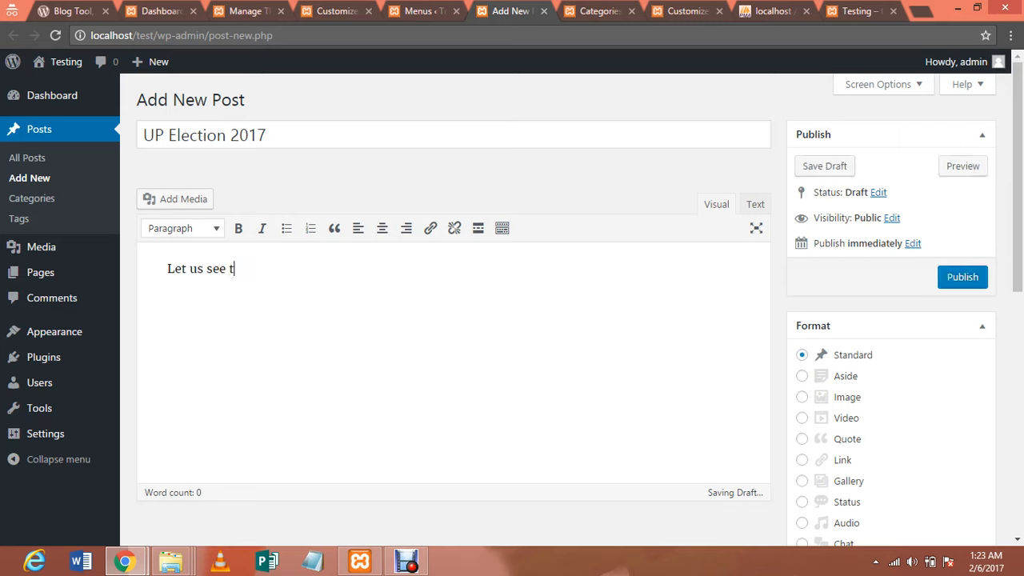
pyautogui.write('he ')
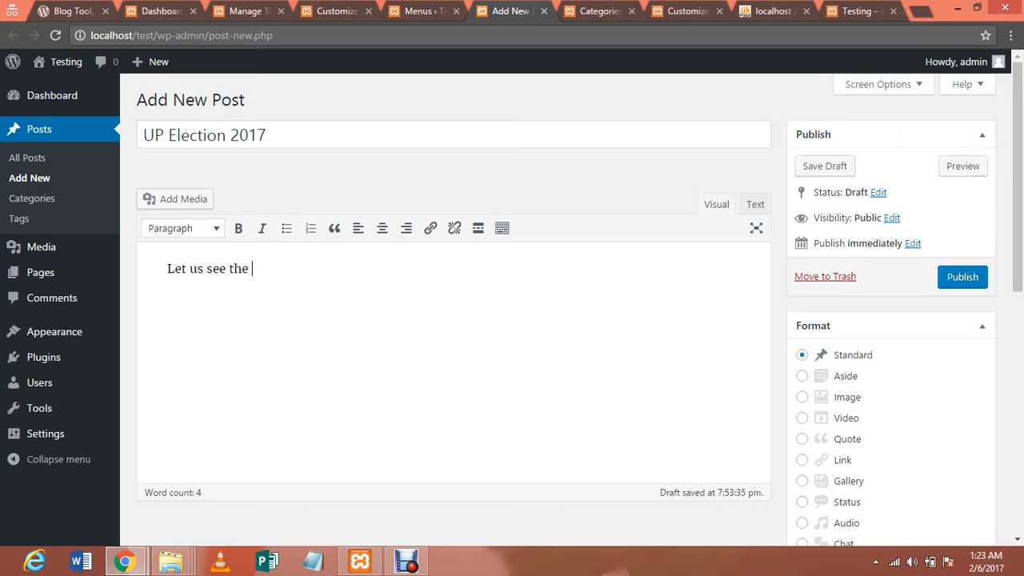
pyautogui.write('elec')
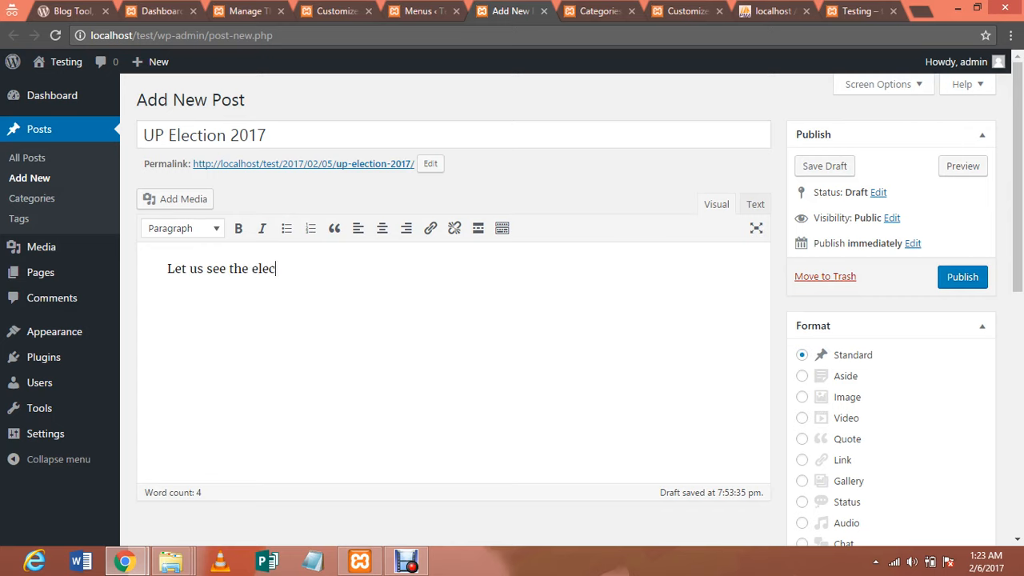
pyautogui.write('tion side who')
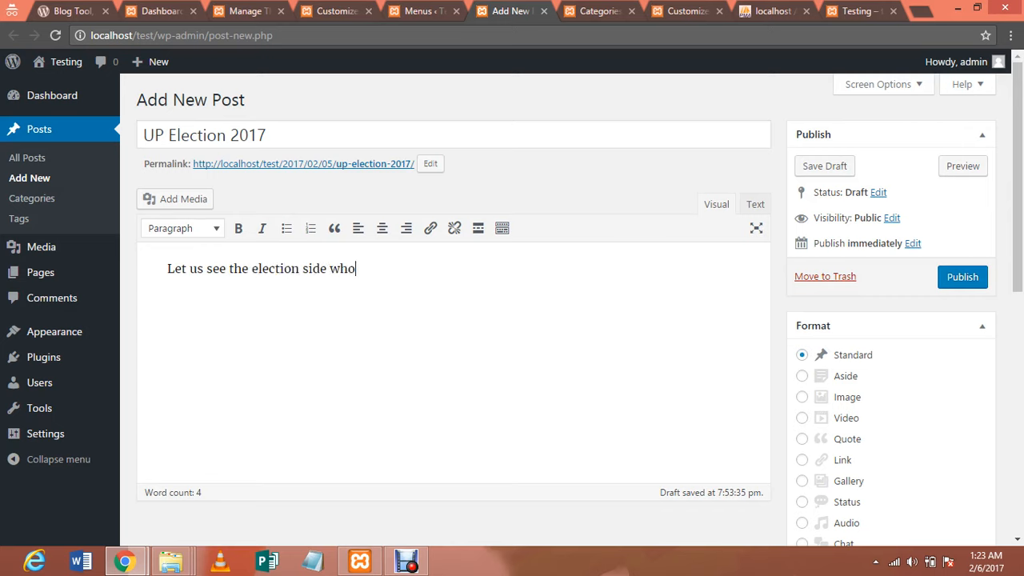
pyautogui.write('ever is winning.')
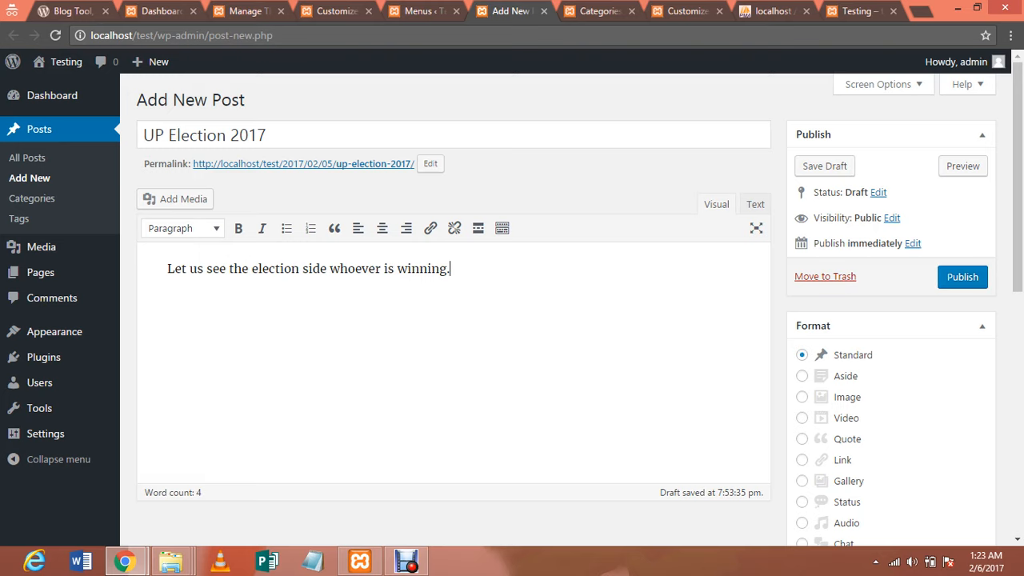
pyautogui.scroll(-2, 512, 303)
# File the post under category test1 and add the tags election, 2017 and up
pyautogui.scroll(-2, 512, 320)
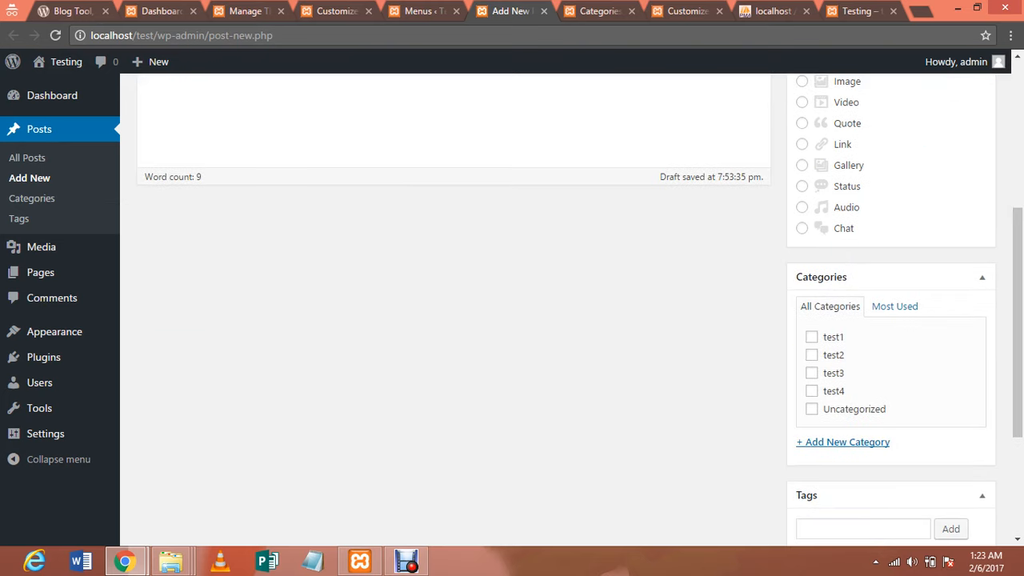
pyautogui.click(812, 336)
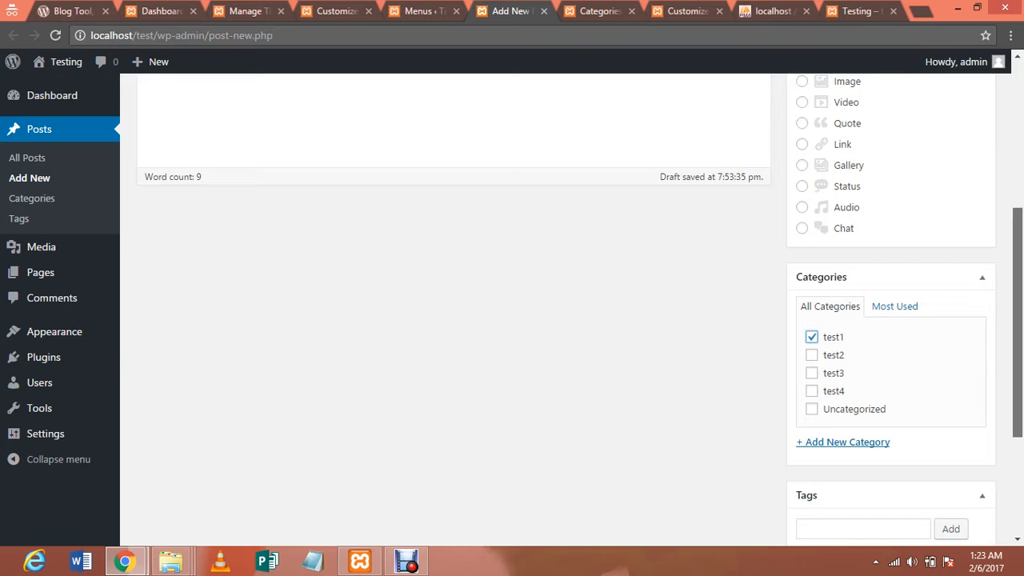
pyautogui.scroll(-1, 512, 320)
pyautogui.scroll(-1, 564, 308)
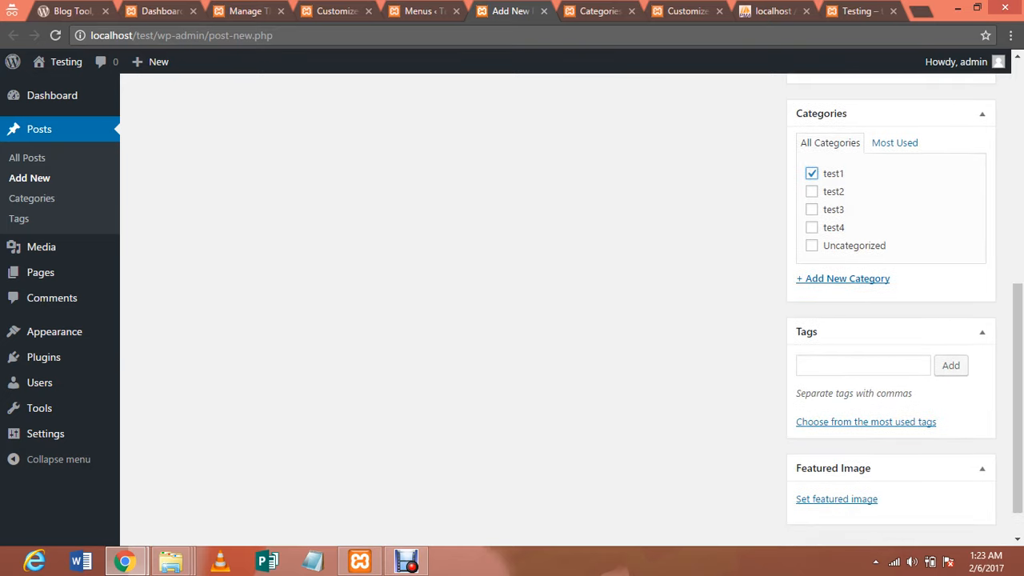
pyautogui.click(863, 366)
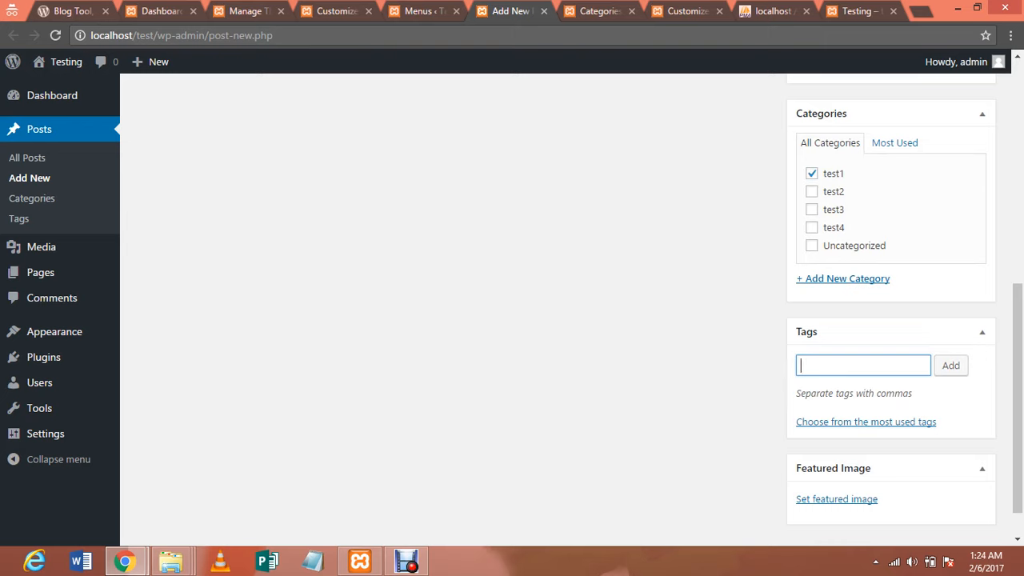
pyautogui.write('election')
pyautogui.press('Return')
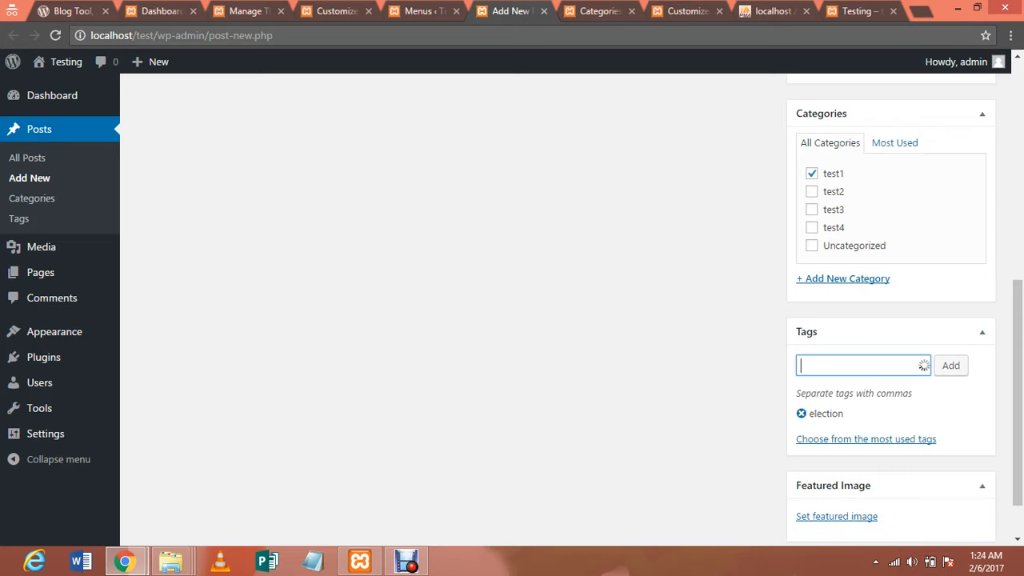
pyautogui.write('2017')
pyautogui.press('Return')
pyautogui.write('up')
pyautogui.press('Return')
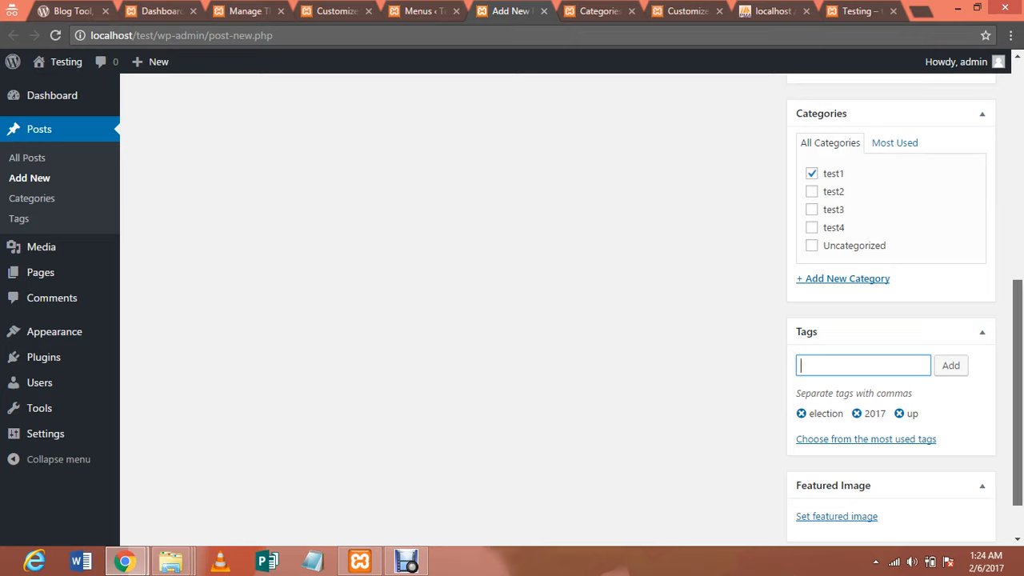
pyautogui.scroll(-1, 512, 304)
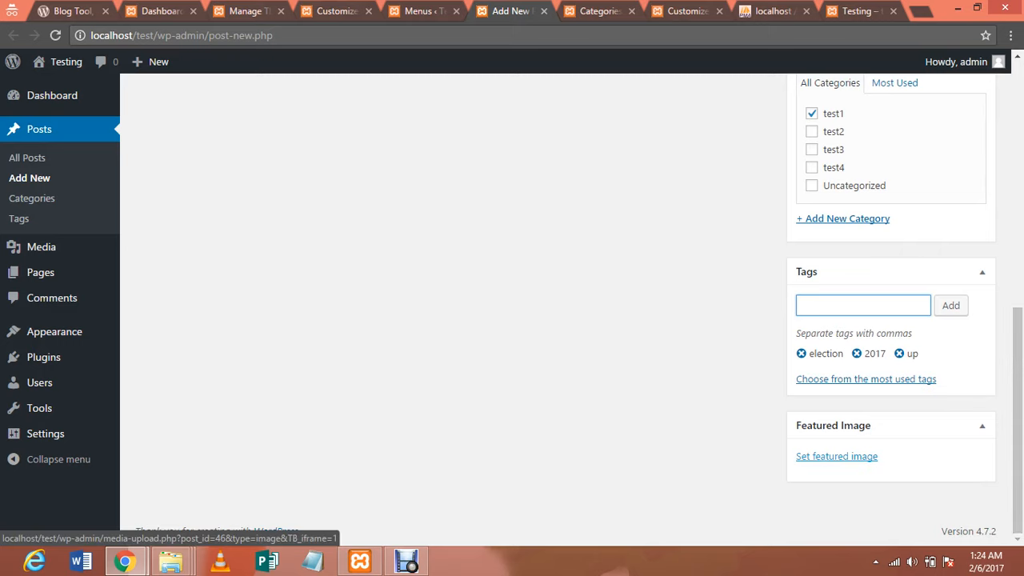
# Upload the photo IMG_20151008_165653 from Downloads through the featured image chooser
pyautogui.click(836, 456)
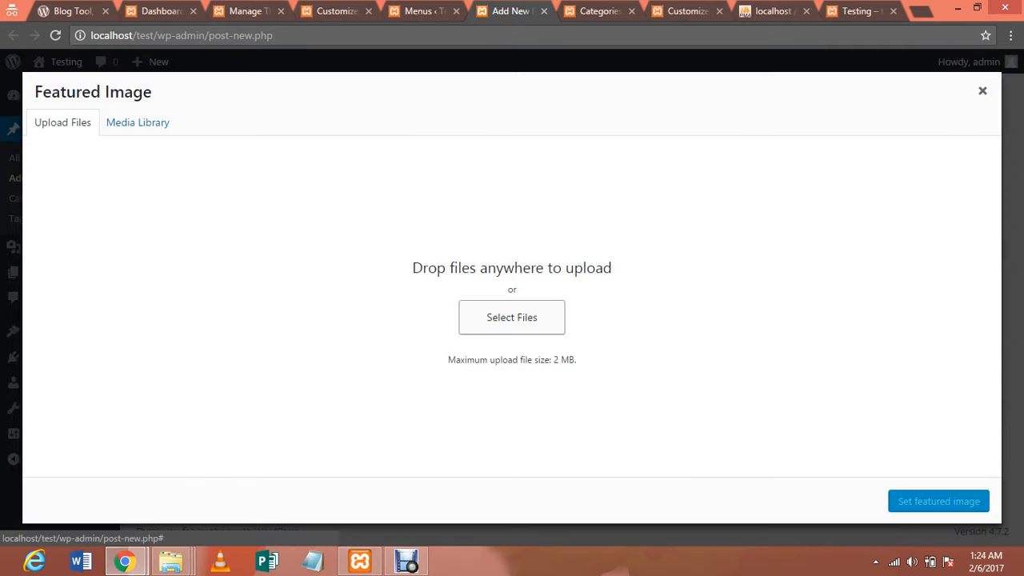
pyautogui.click(512, 318)
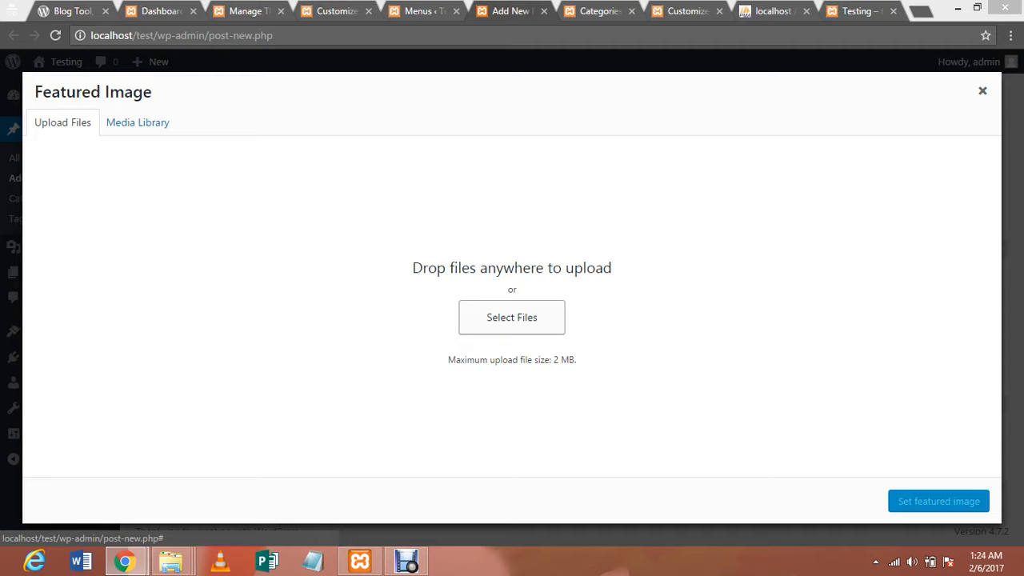
pyautogui.click(512, 317)
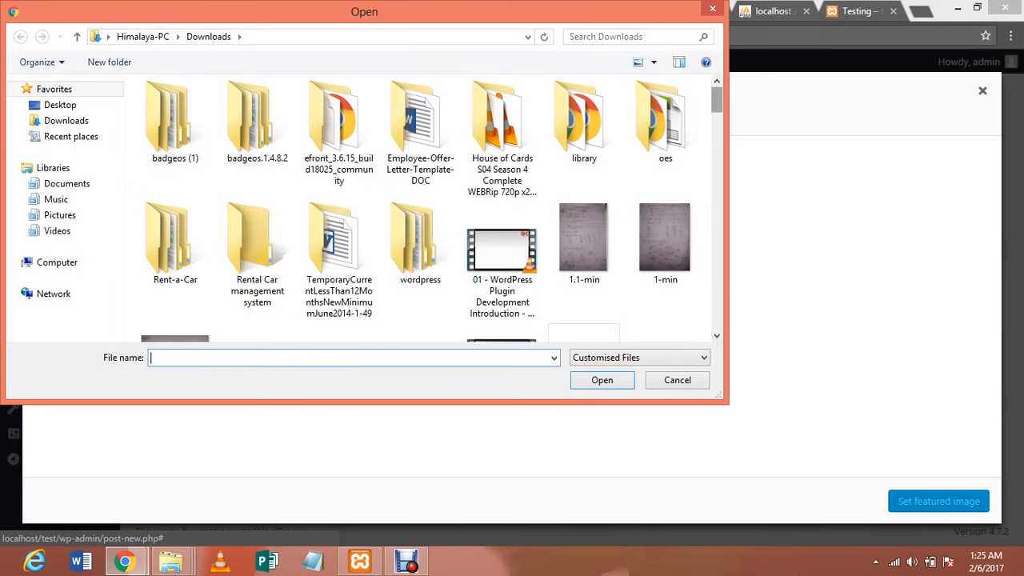
pyautogui.scroll(-5, 432, 208)
pyautogui.scroll(3, 432, 208)
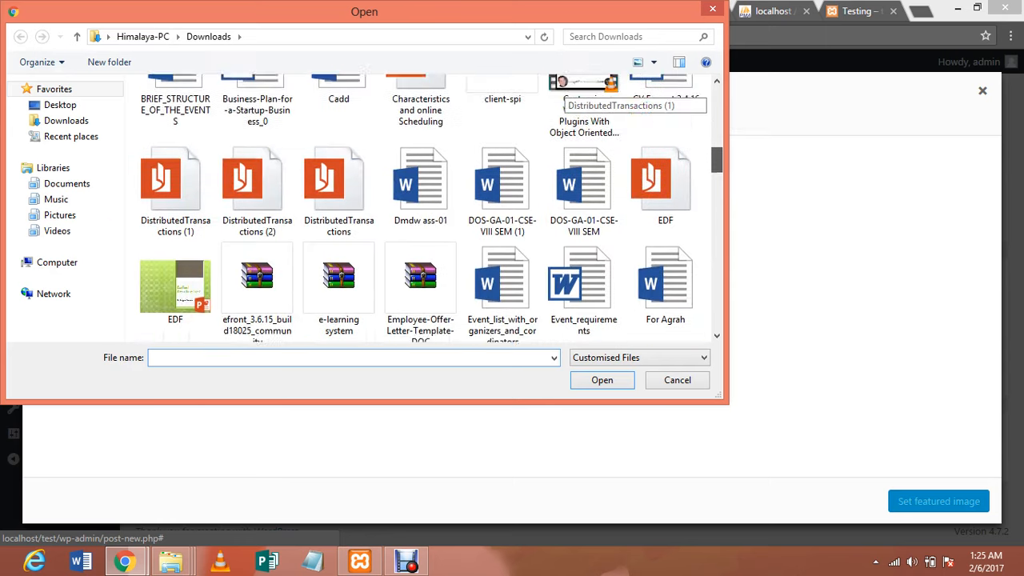
pyautogui.scroll(1, 432, 208)
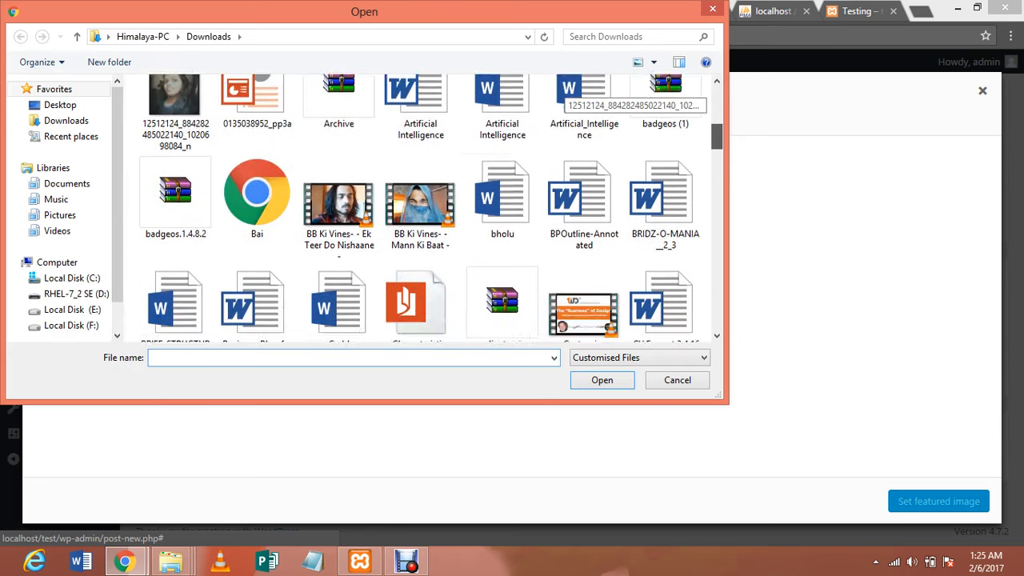
pyautogui.scroll(-5, 432, 208)
pyautogui.scroll(-3, 416, 207)
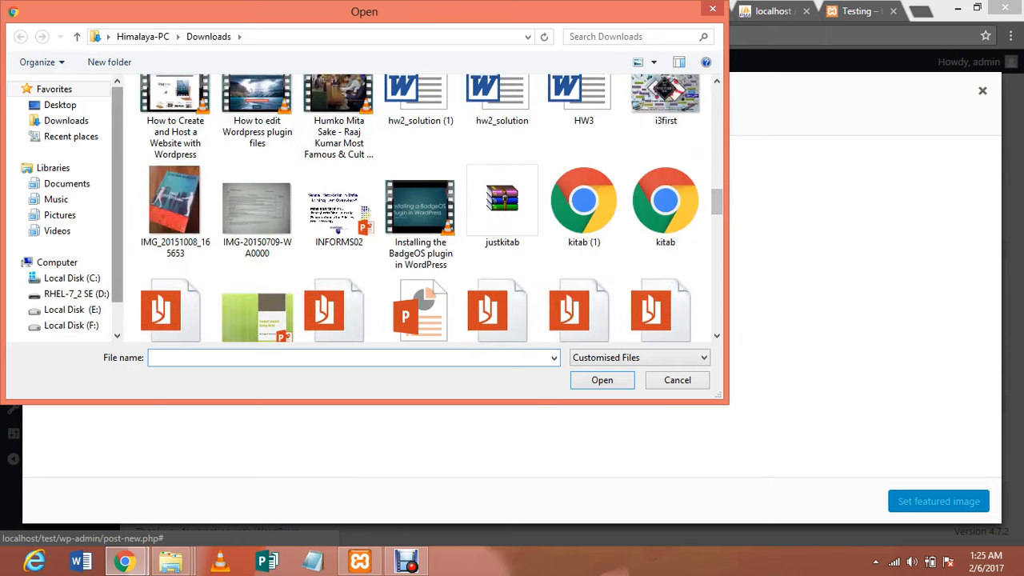
pyautogui.click(175, 204)
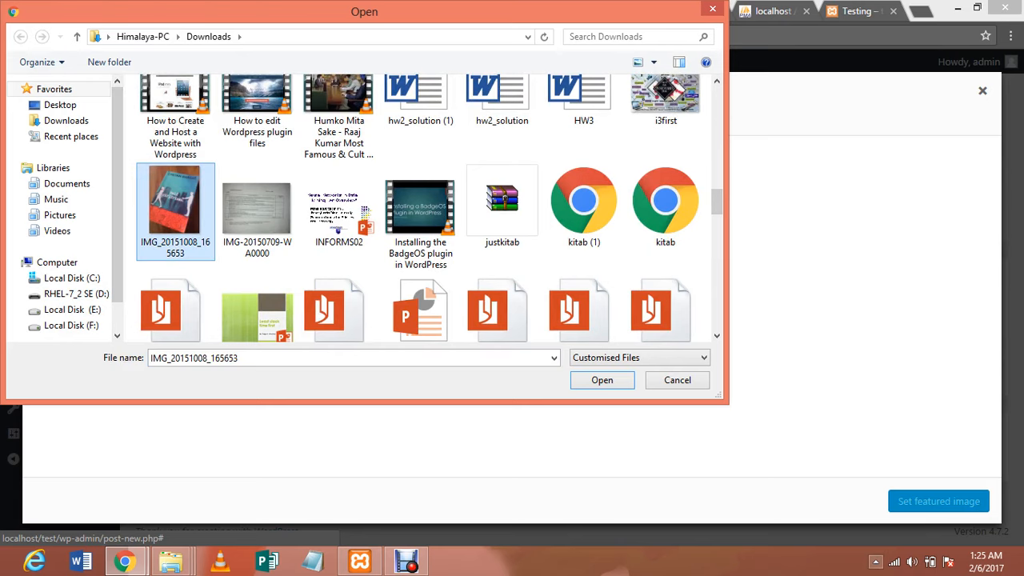
pyautogui.click(601, 380)
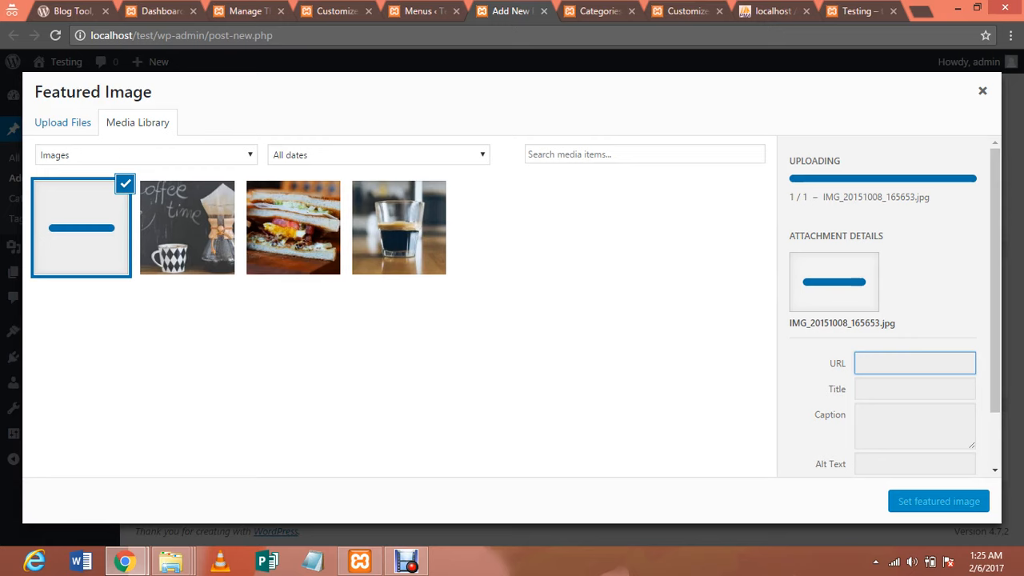
# Make the espresso image (espresso-1.jpg) the post's featured image
pyautogui.click(399, 227)
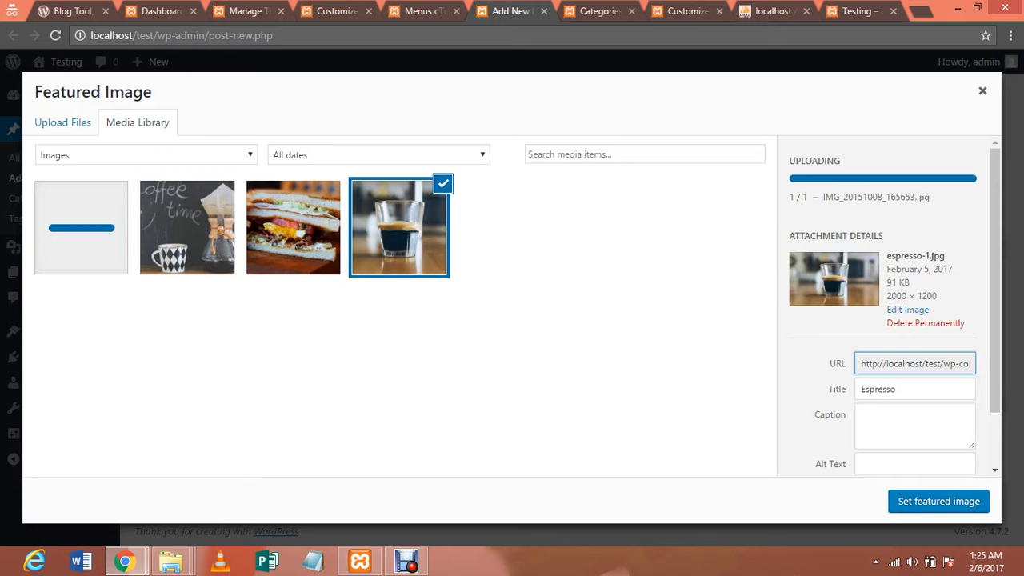
pyautogui.click(938, 501)
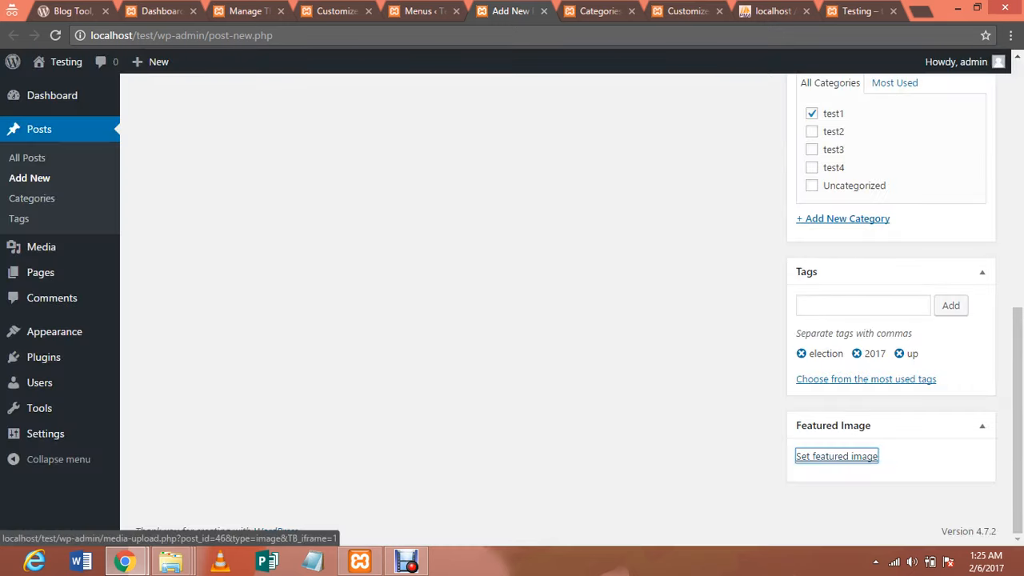
pyautogui.moveTo(1017, 429); pyautogui.dragTo(1017, 214)
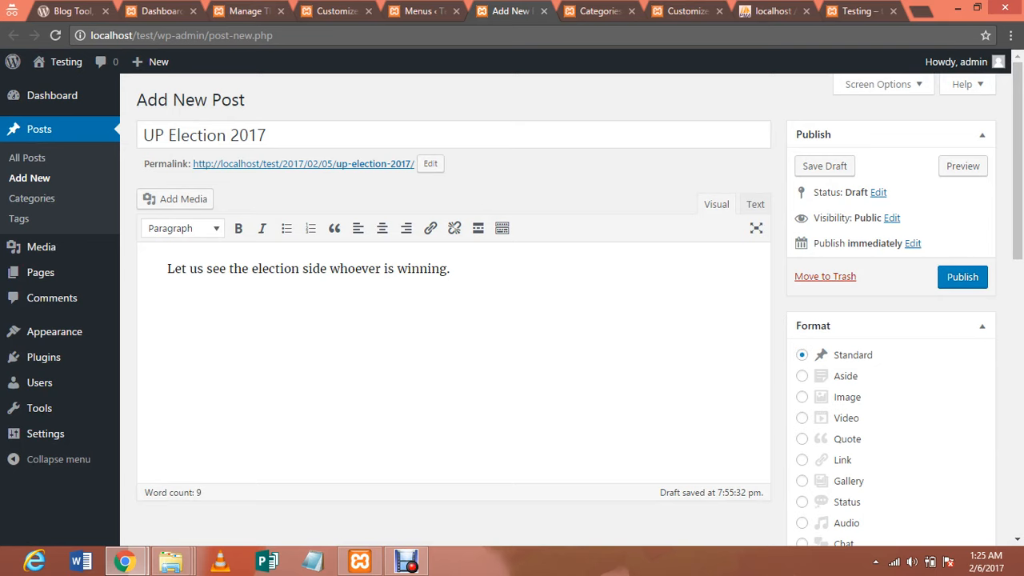
# Publish the UP Election 2017 post, glance at the site tab, then return to Edit Post
pyautogui.click(962, 277)
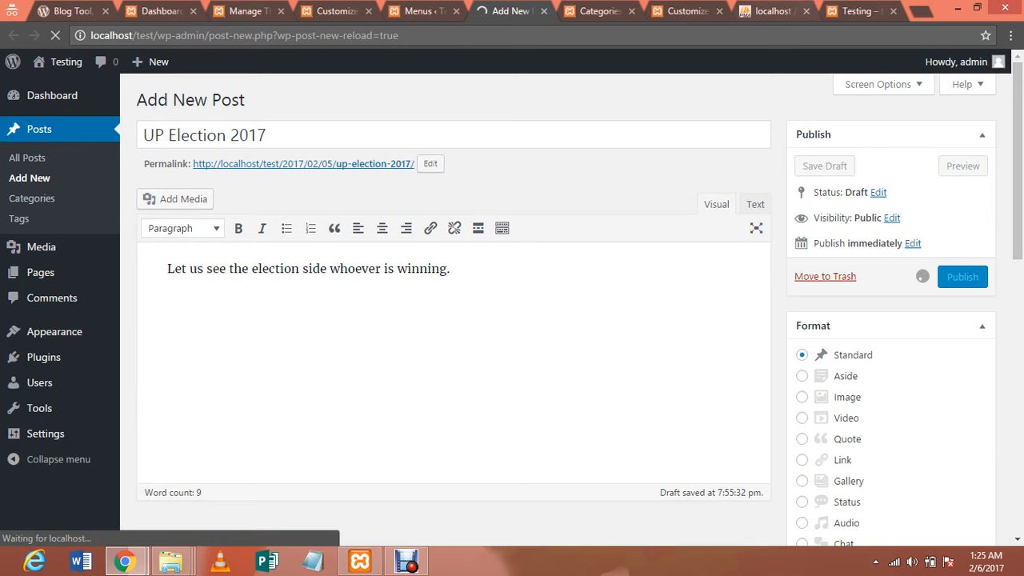
pyautogui.click(856, 11)
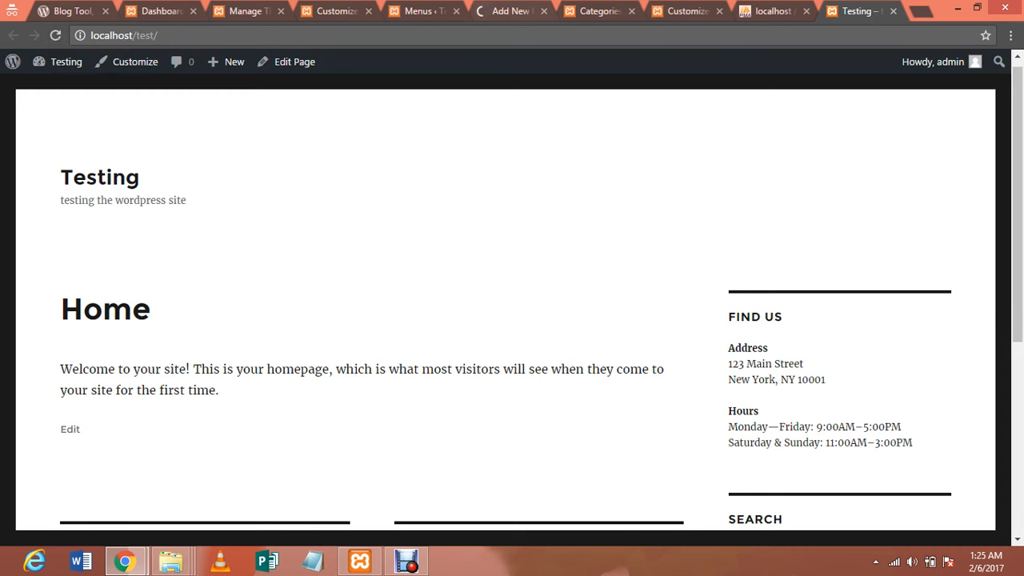
pyautogui.click(509, 11)
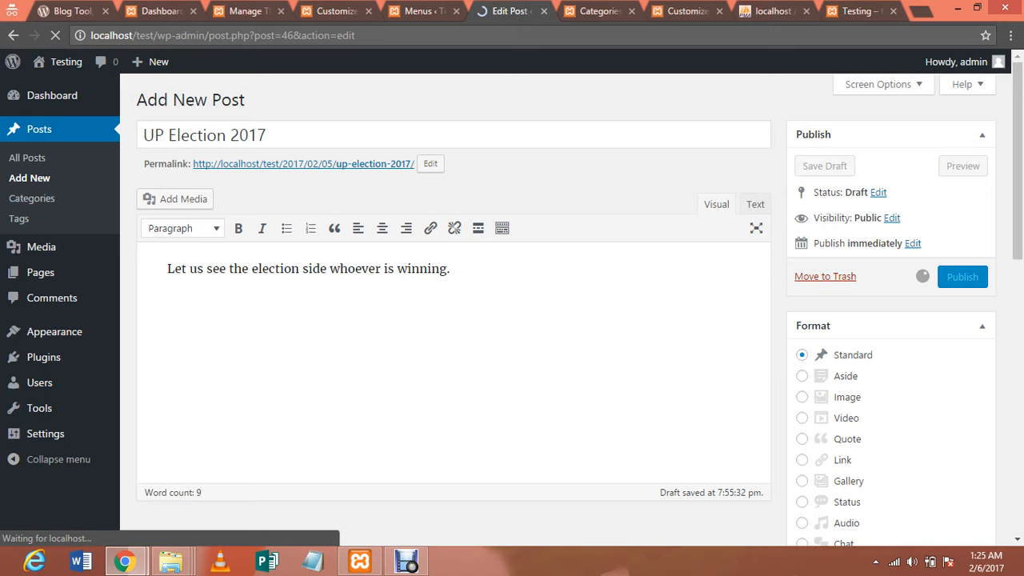
# In the reloaded Customizer, set Static Front Page to 'Your latest posts' and save
pyautogui.click(336, 11)
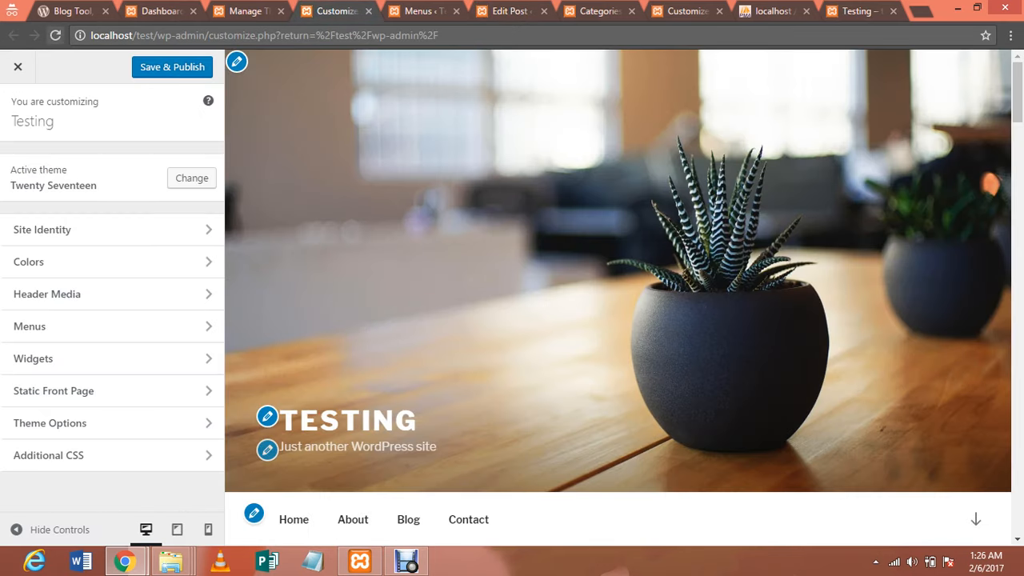
pyautogui.click(55, 35)
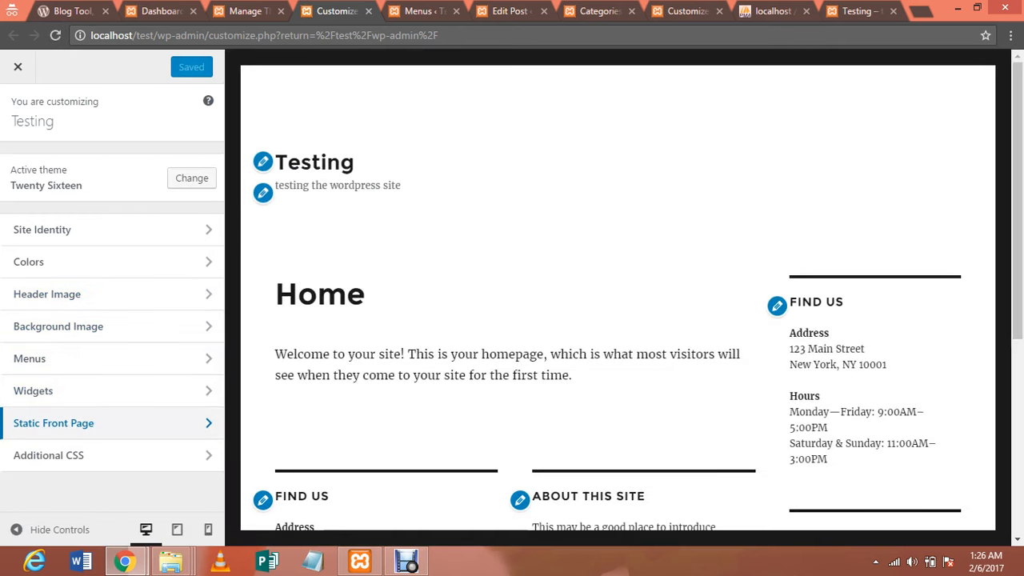
pyautogui.click(112, 422)
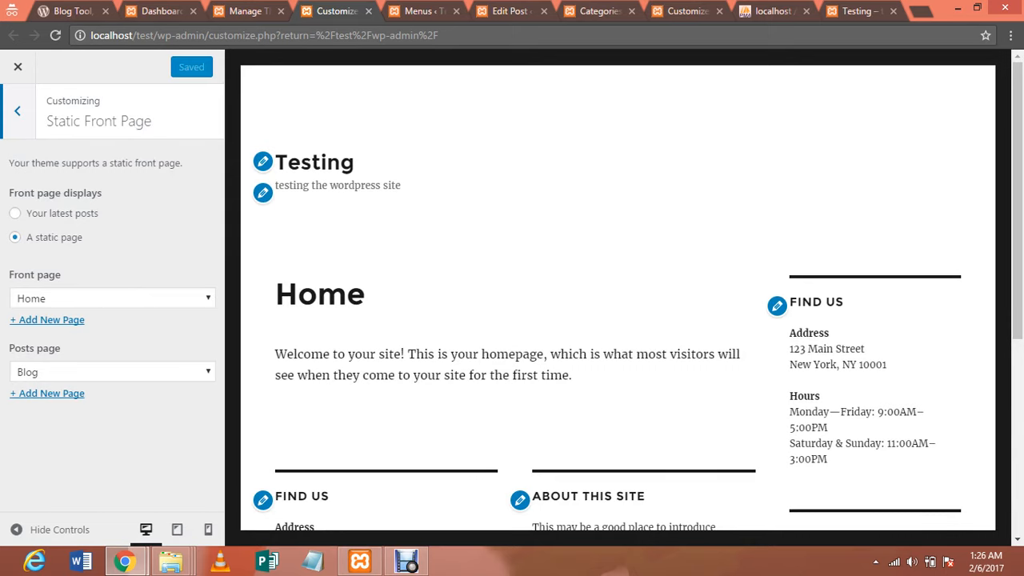
pyautogui.click(15, 213)
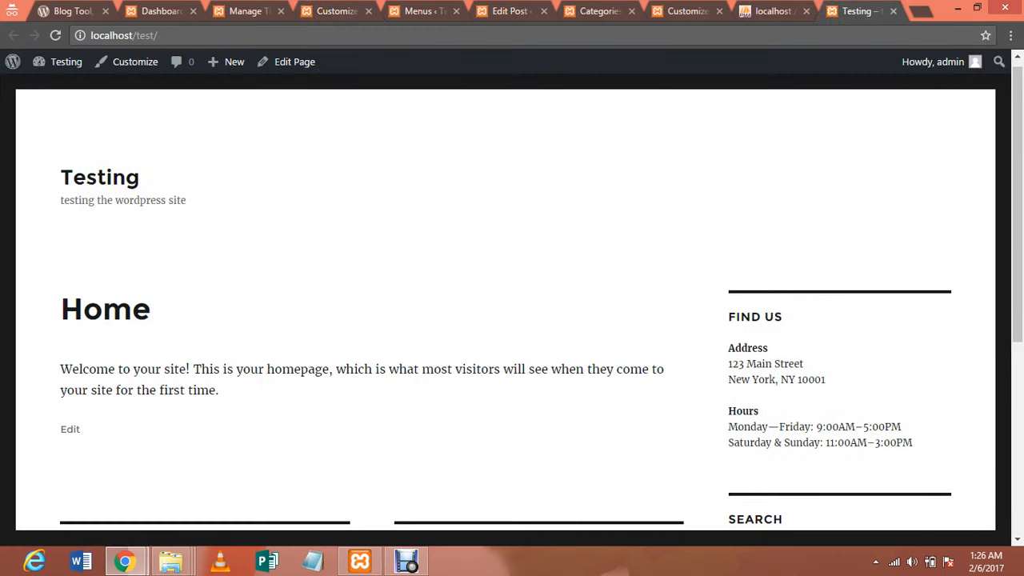
# Reload the site and scroll through the front page's UP Election 2017 and Hello world! posts
pyautogui.click(56, 35)
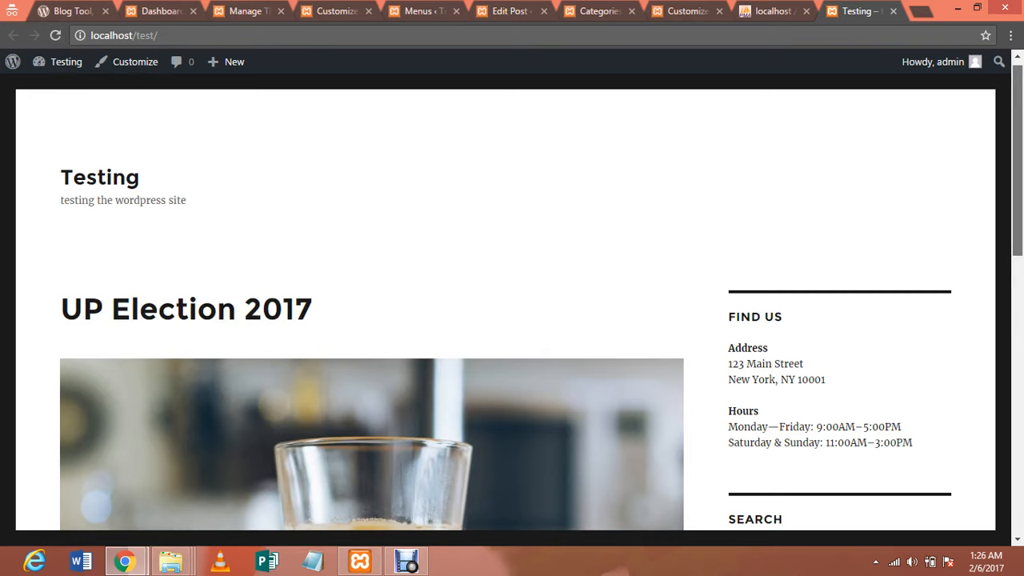
pyautogui.scroll(-5, 512, 320)
pyautogui.scroll(-3, 511, 320)
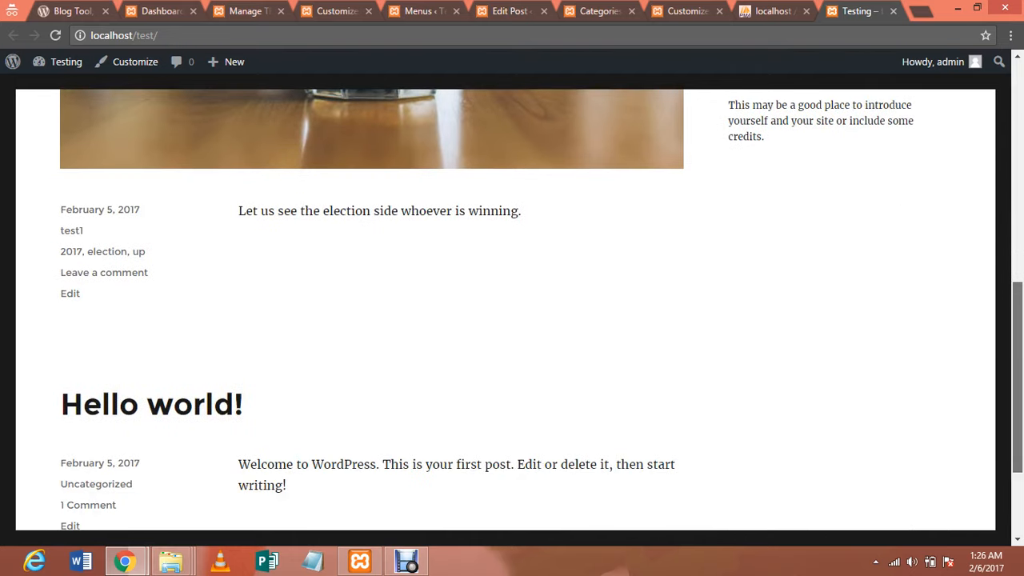
pyautogui.scroll(-2, 512, 319)
pyautogui.scroll(9, 511, 320)
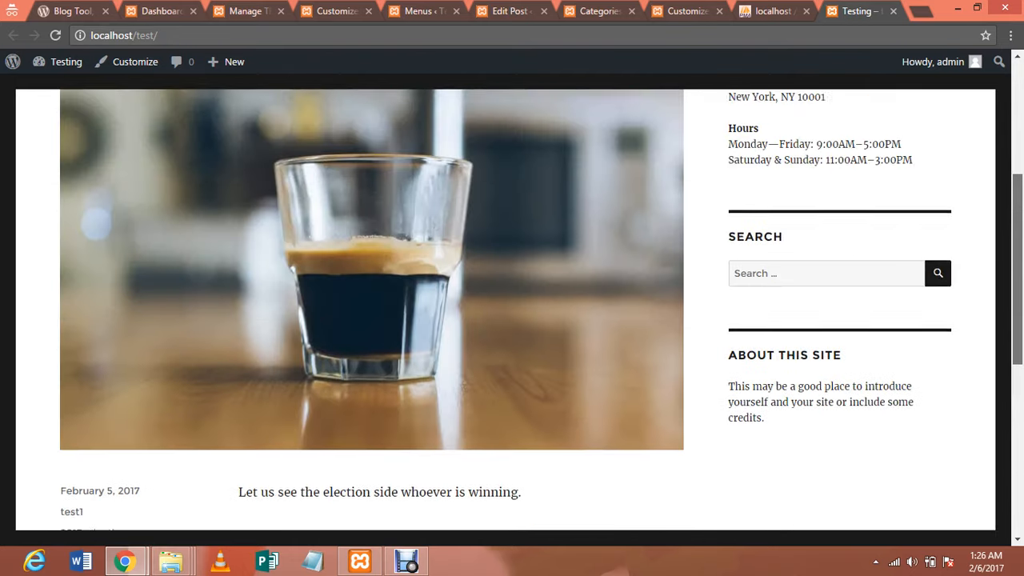
pyautogui.scroll(-3, 512, 320)
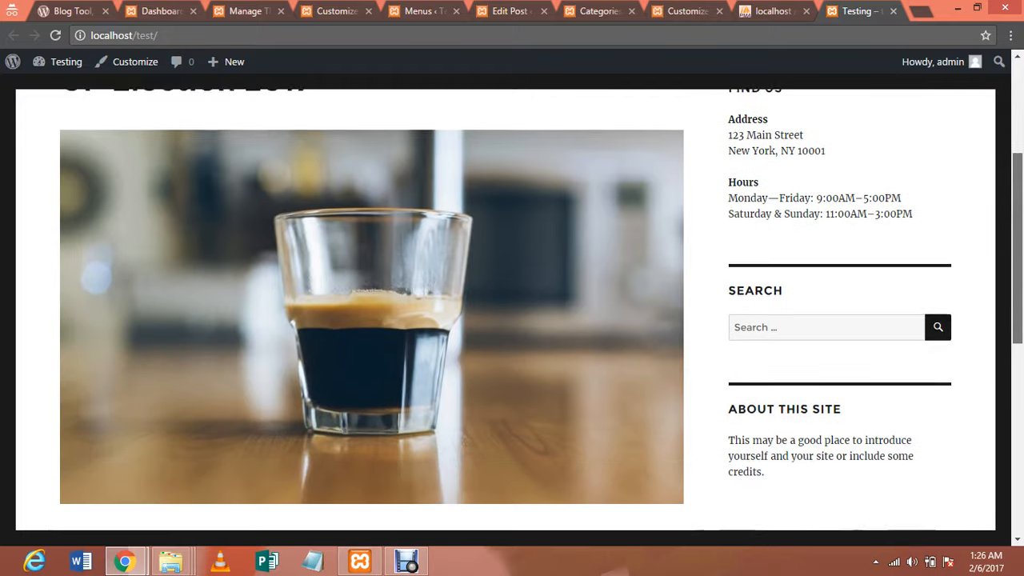
pyautogui.scroll(-6, 512, 320)
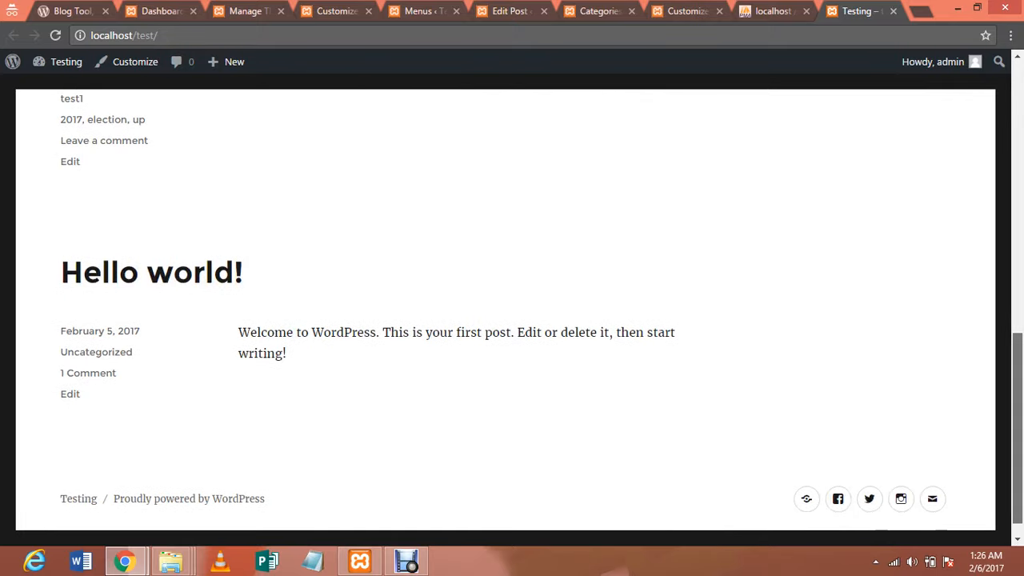
pyautogui.scroll(9, 511, 320)
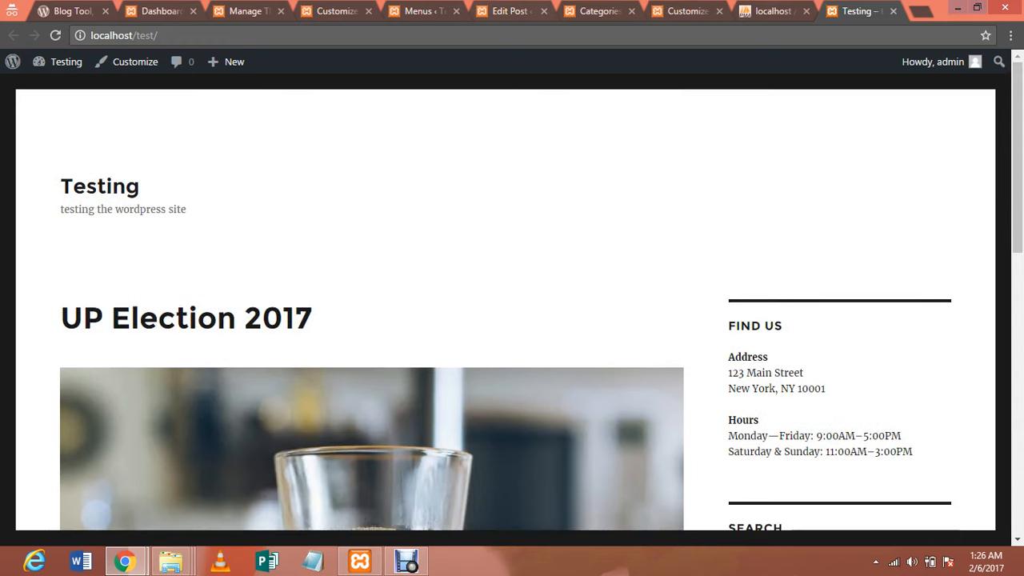
# Glance at the phpMyAdmin testing database, return to the site, and stop the recording
pyautogui.click(772, 11)
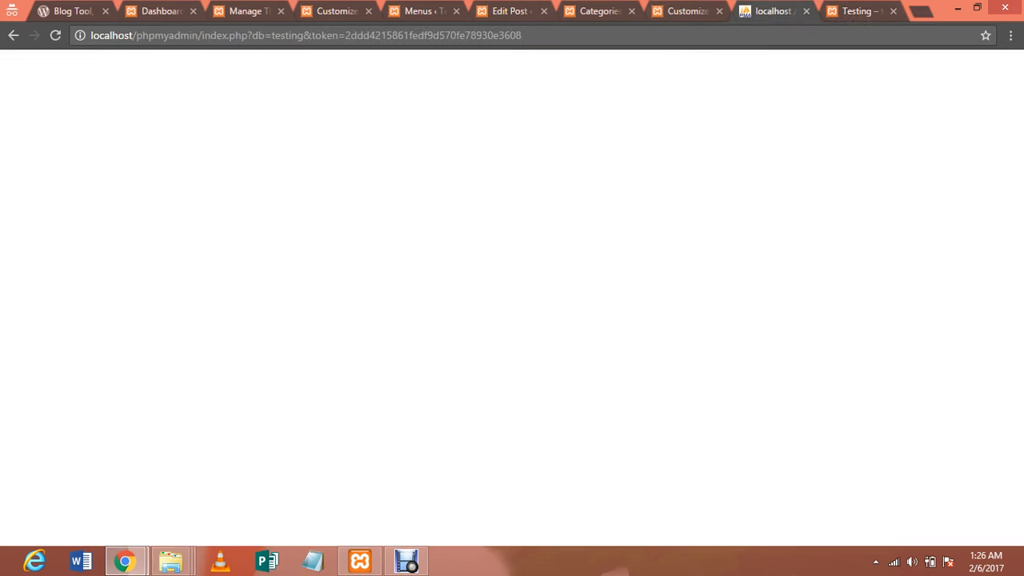
pyautogui.hotkey('ctrl', 'Tab')
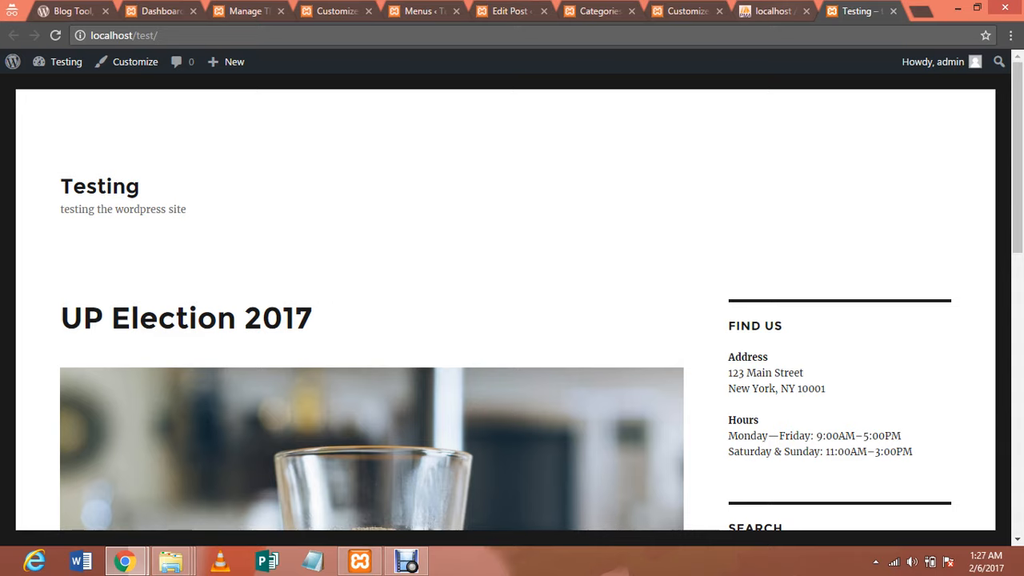
pyautogui.hotkey('ctrl', 'shift', 'Tab')
pyautogui.hotkey('ctrl', 'Tab')
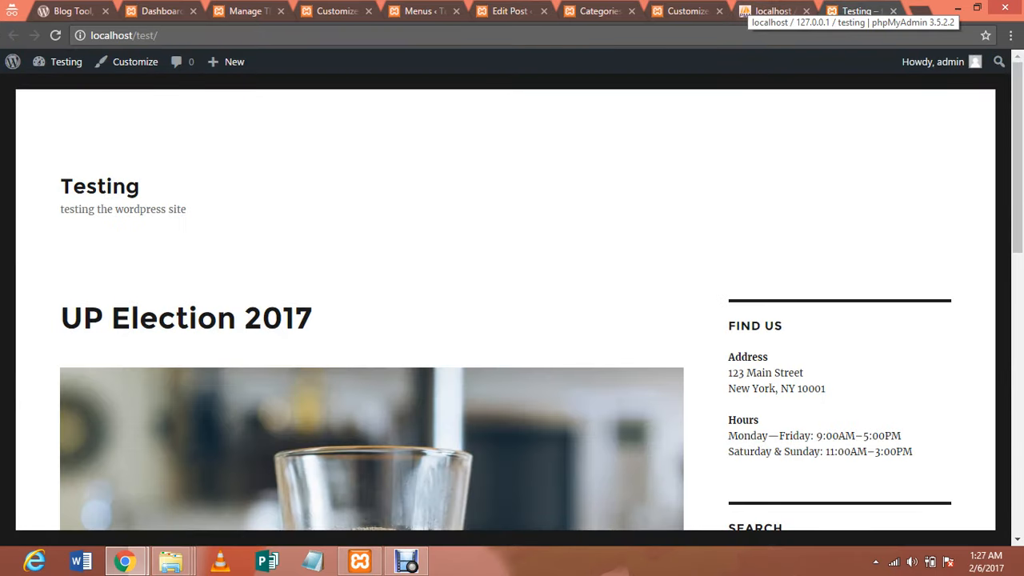
pyautogui.hotkey('ctrl', 'F10')
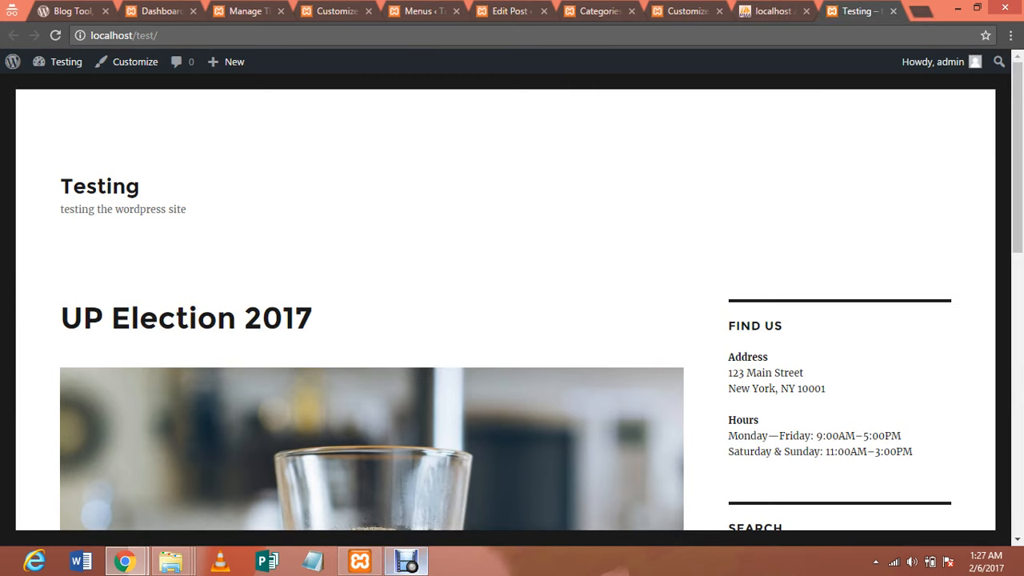